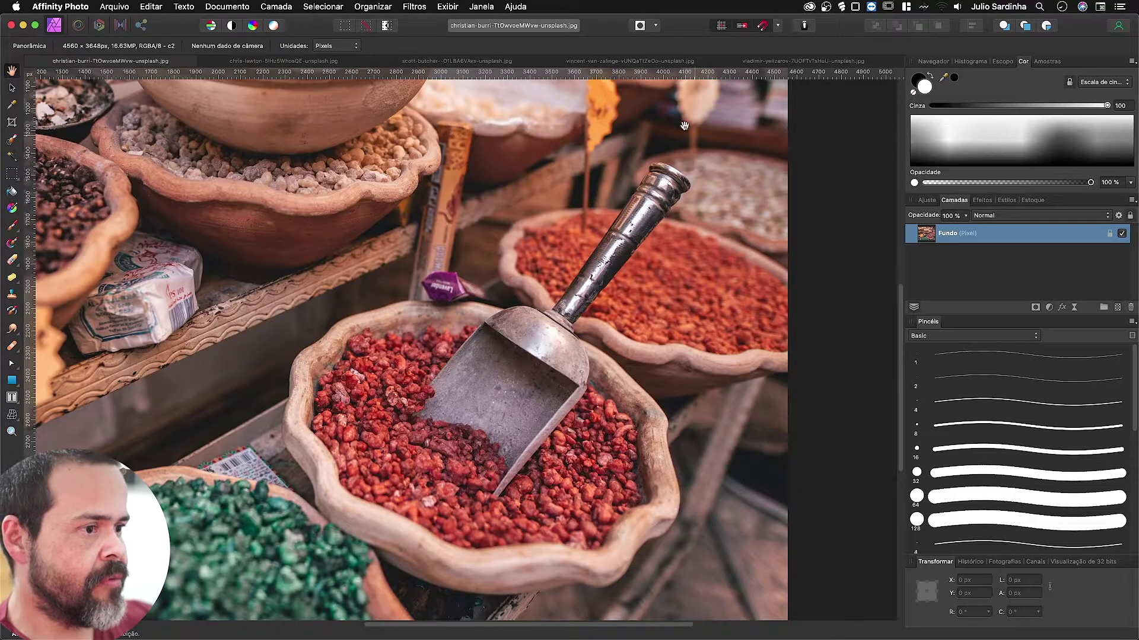
# Start a frequency separation on the Fundo layer and preview its high and low frequencies with a 35 px radius
pyautogui.click(413, 7)
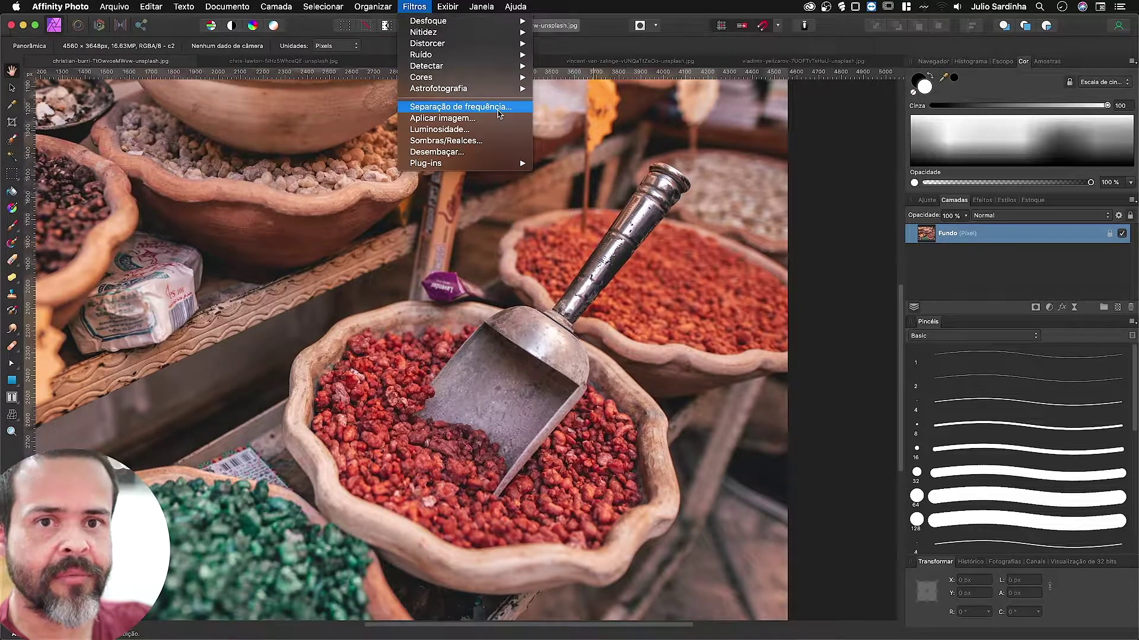
pyautogui.click(498, 109)
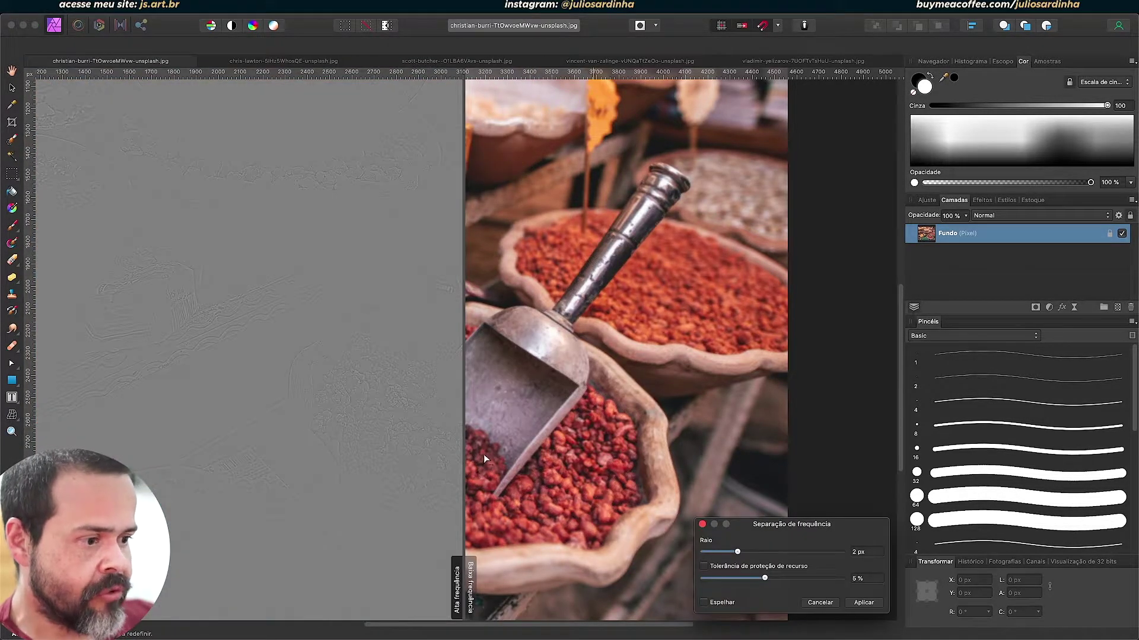
pyautogui.moveTo(393, 427); pyautogui.dragTo(450, 435)
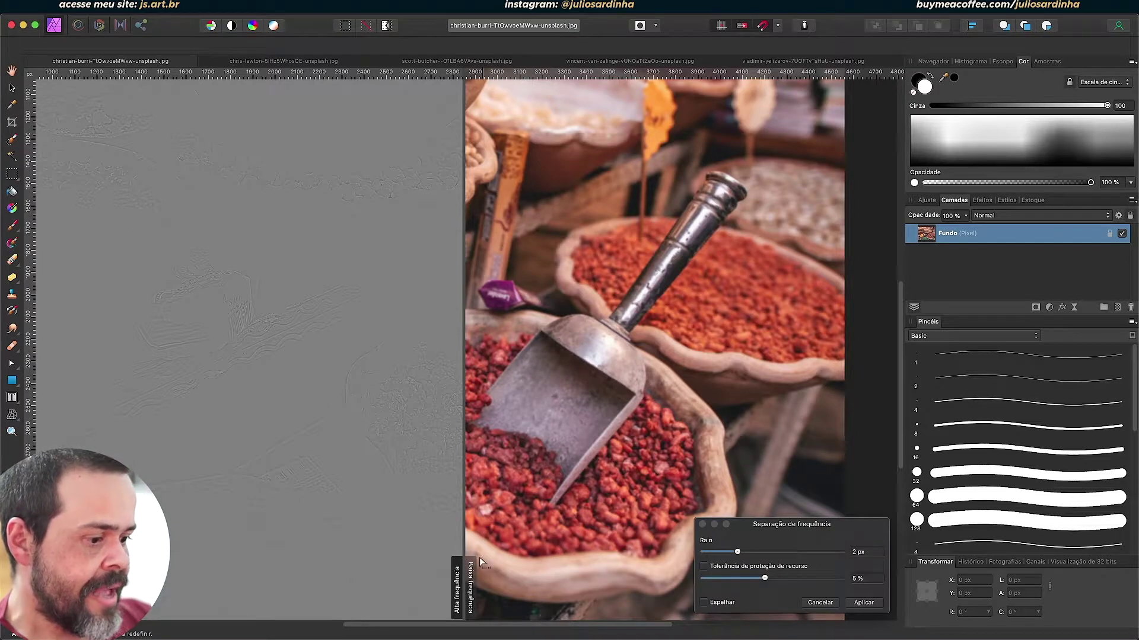
pyautogui.moveTo(463, 578); pyautogui.dragTo(394, 480)
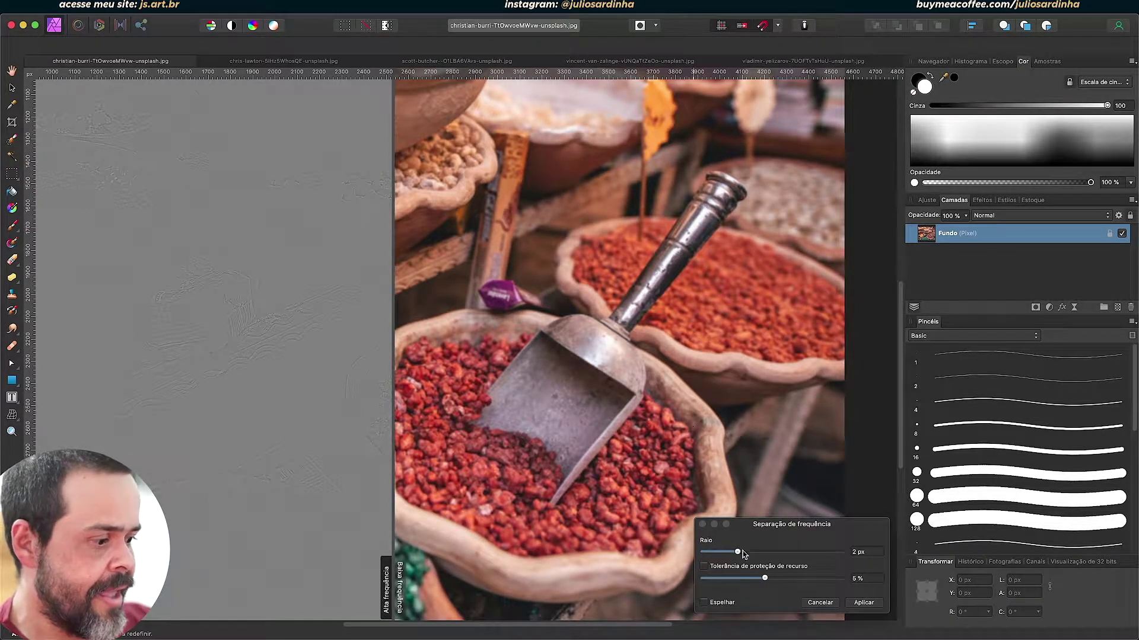
pyautogui.moveTo(738, 552); pyautogui.dragTo(804, 552)
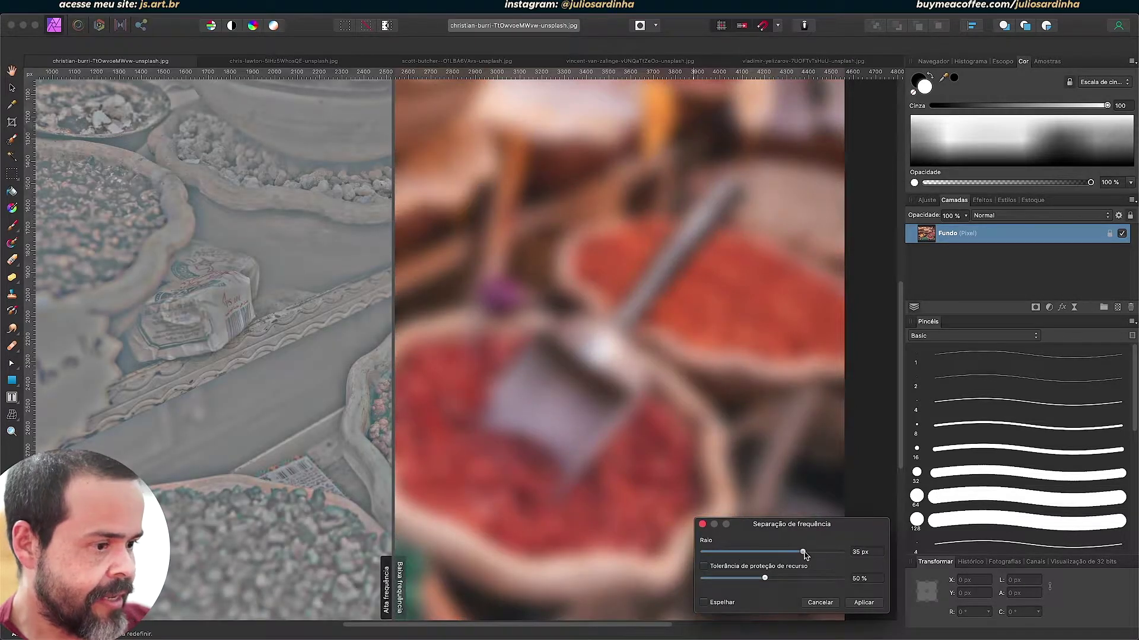
pyautogui.moveTo(392, 570); pyautogui.dragTo(531, 483)
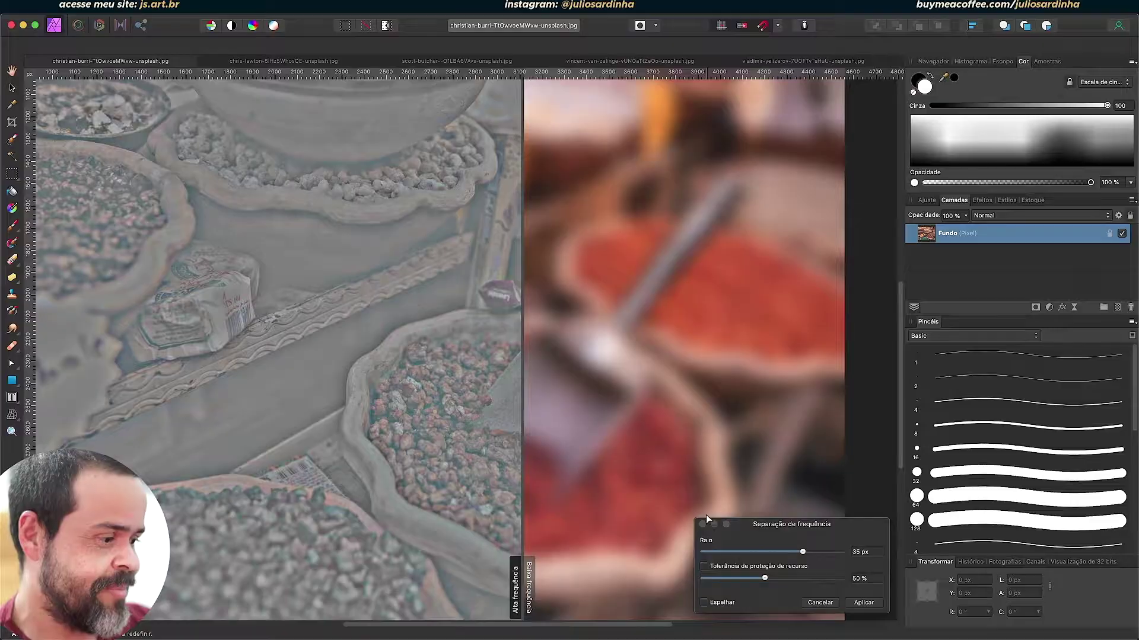
# Set the frequency separation radius to 2 px
pyautogui.moveTo(802, 552); pyautogui.dragTo(726, 552)
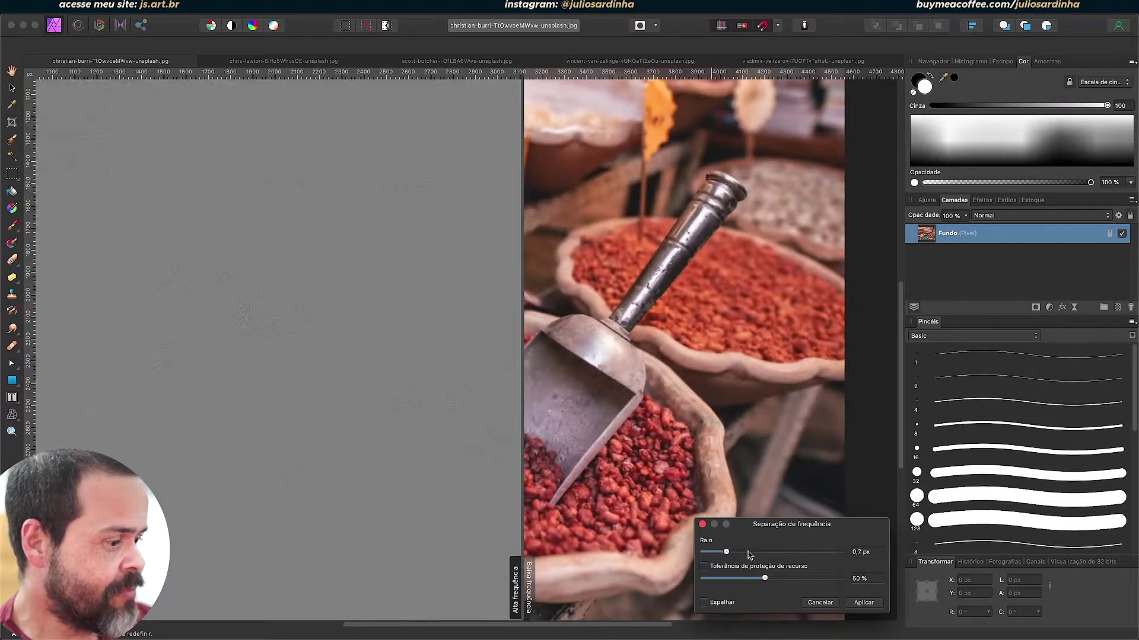
pyautogui.moveTo(880, 551); pyautogui.dragTo(806, 547)
pyautogui.write('2')
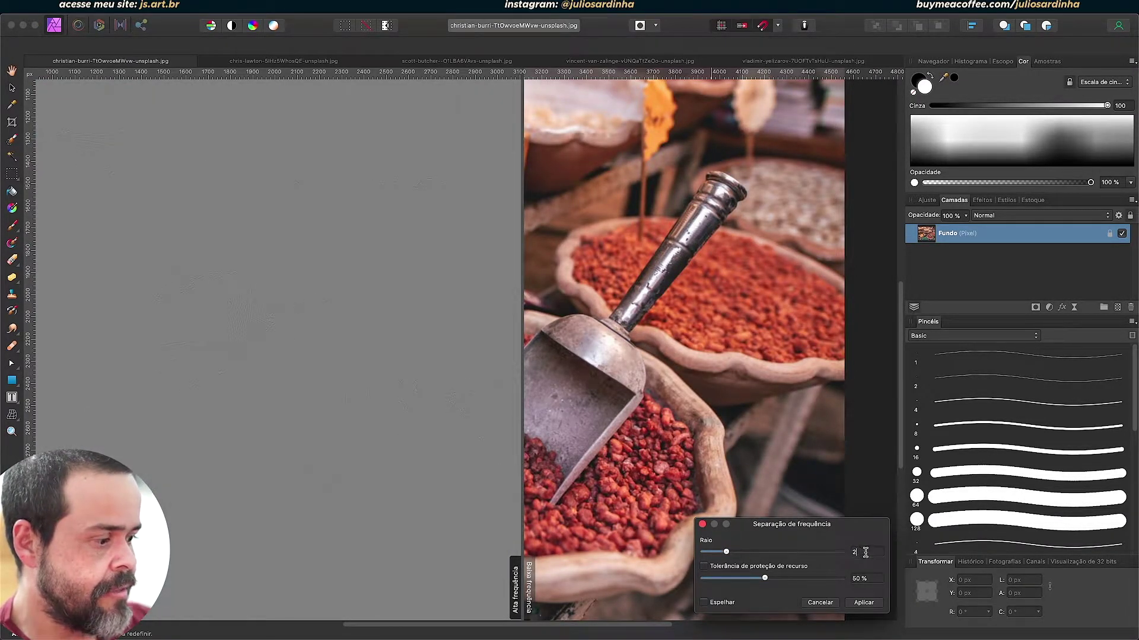
pyautogui.press('Tab')
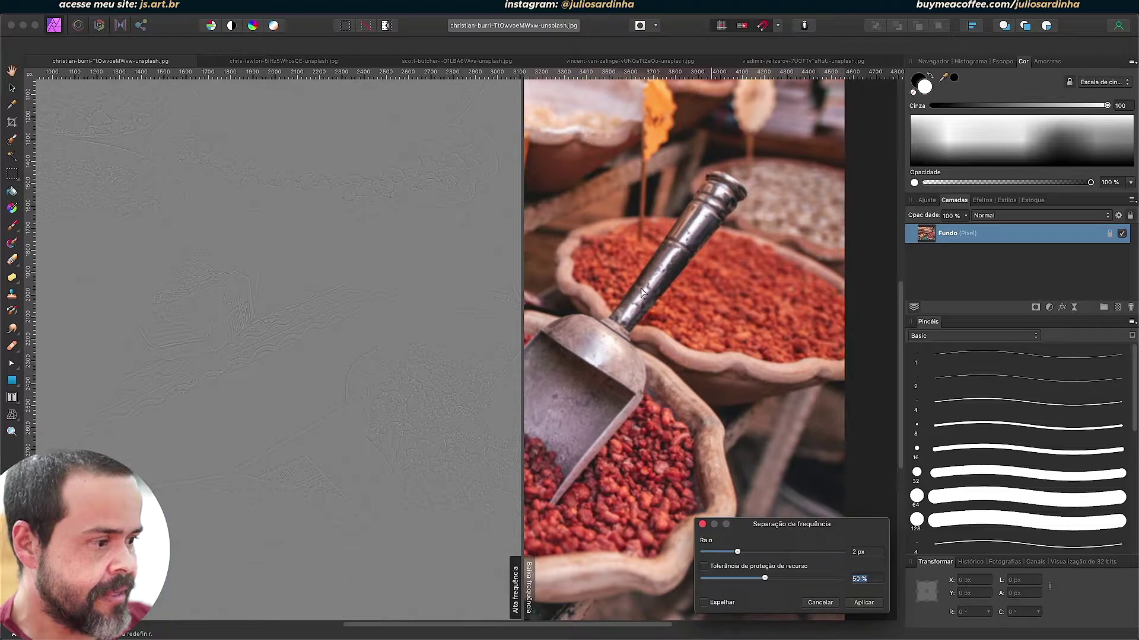
# Compare the high- and low-frequency previews in detail around the metal scoop
pyautogui.scroll(5, 647, 284)
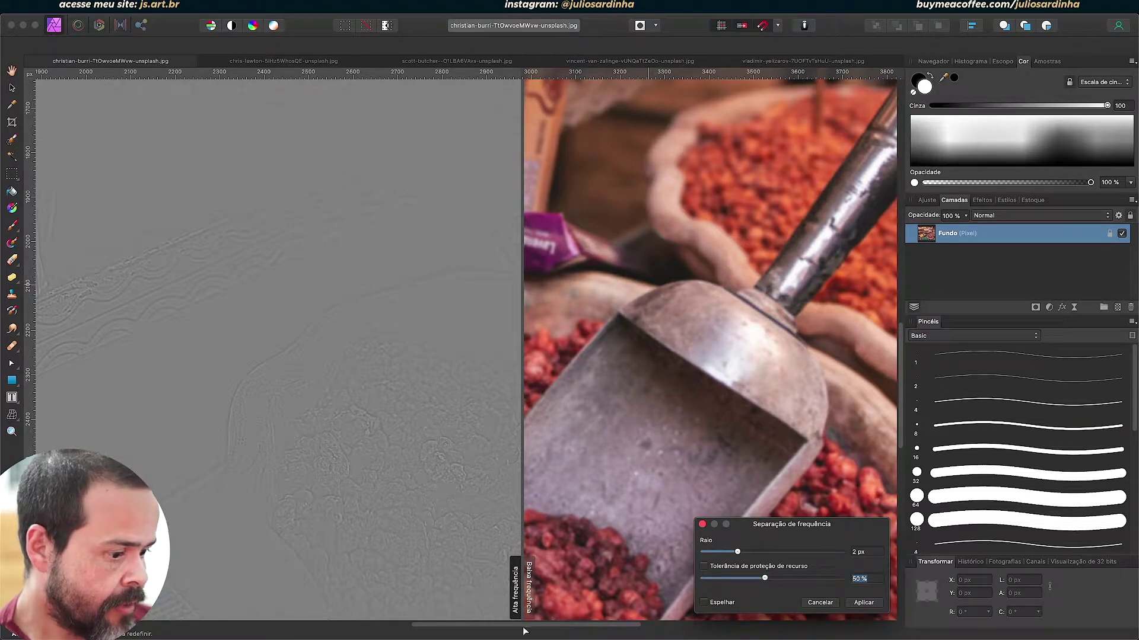
pyautogui.moveTo(528, 628); pyautogui.dragTo(574, 628)
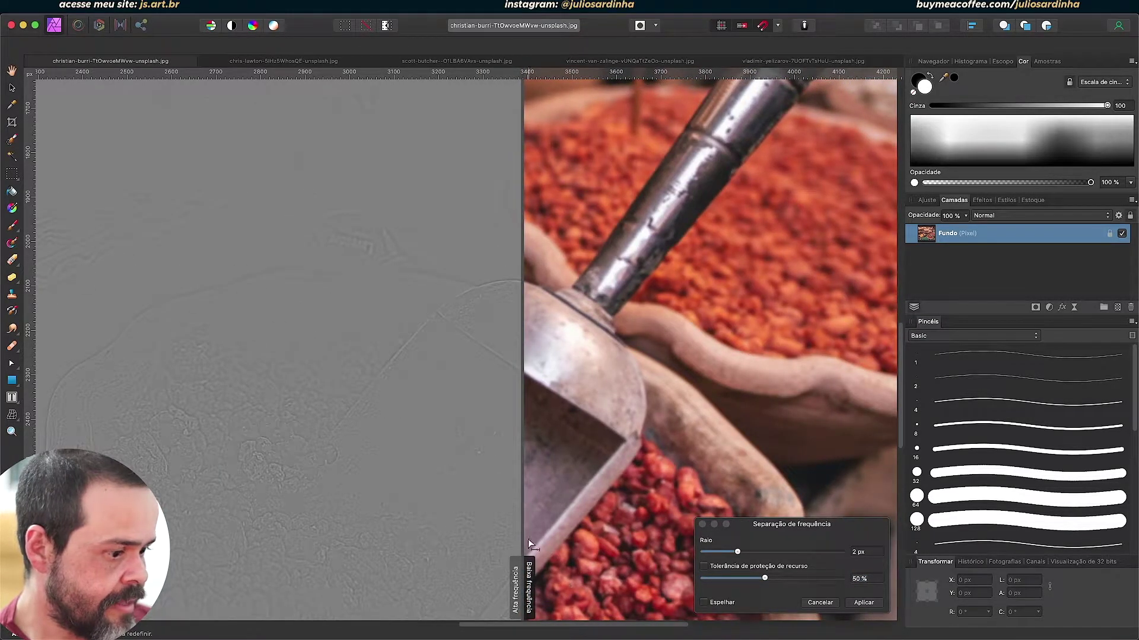
pyautogui.moveTo(521, 549); pyautogui.dragTo(770, 553)
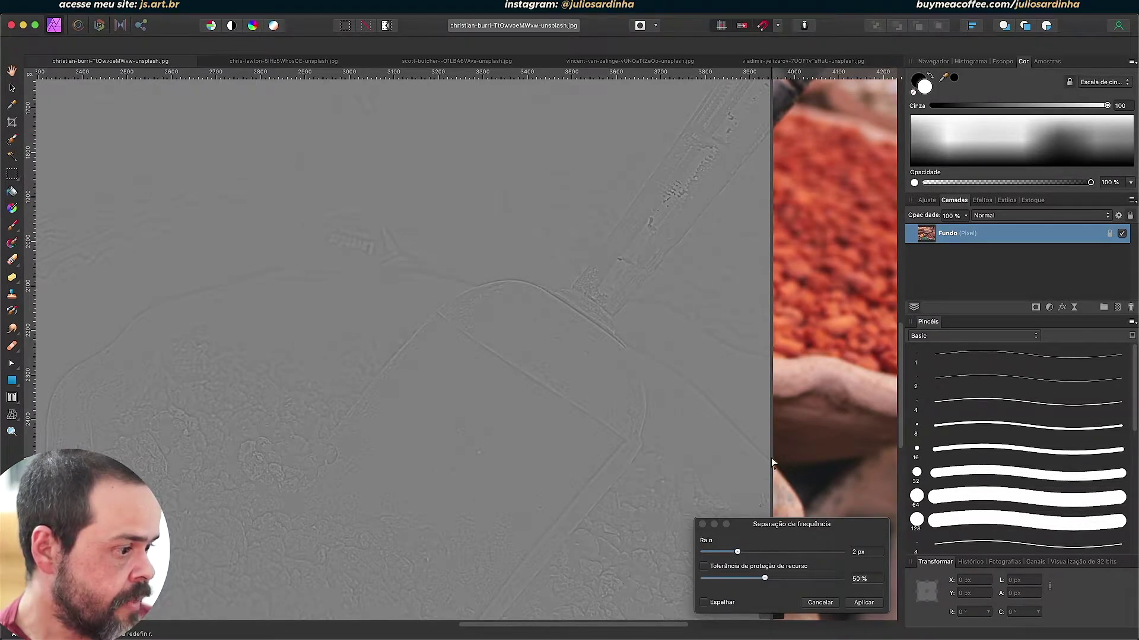
pyautogui.moveTo(774, 457); pyautogui.dragTo(609, 438)
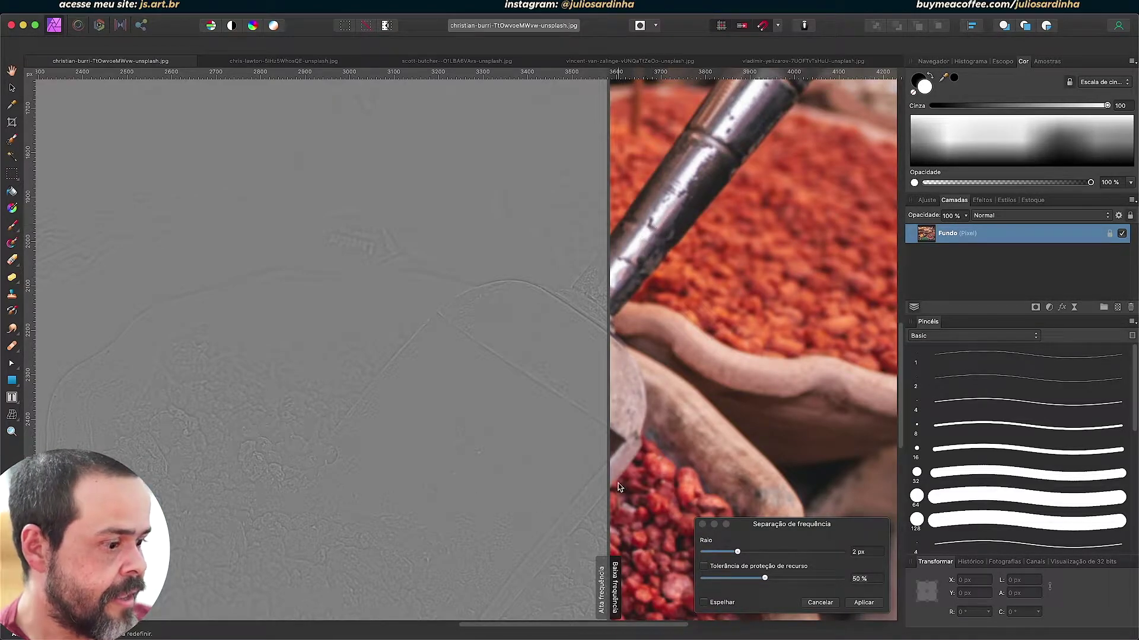
pyautogui.moveTo(609, 548)
pyautogui.mouseDown()
pyautogui.moveTo(679, 542)
pyautogui.moveTo(619, 541)
pyautogui.mouseUp()
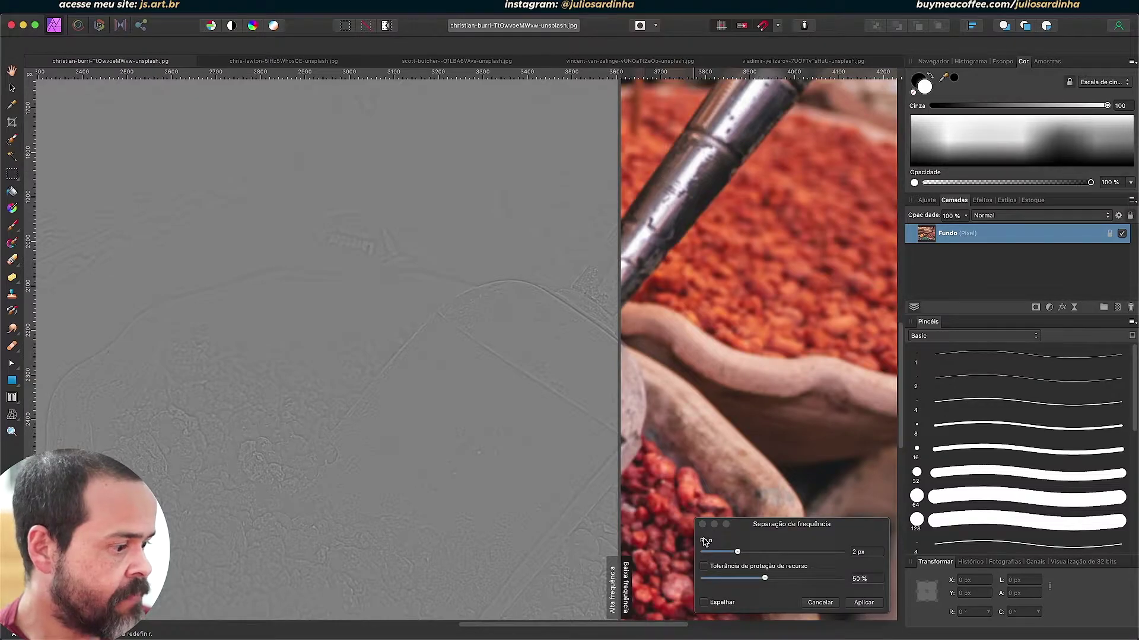
# Try applying the frequency separation directly to the Fundo layer with a 3.1 px radius, and undo it
pyautogui.moveTo(737, 552); pyautogui.dragTo(743, 556)
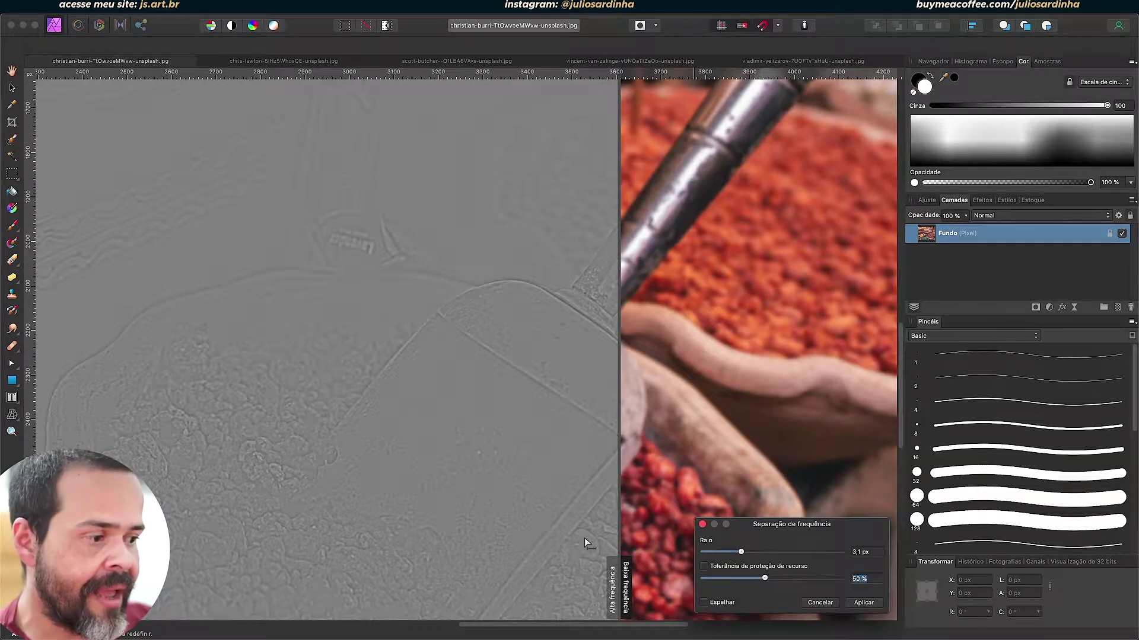
pyautogui.moveTo(620, 569); pyautogui.dragTo(518, 408)
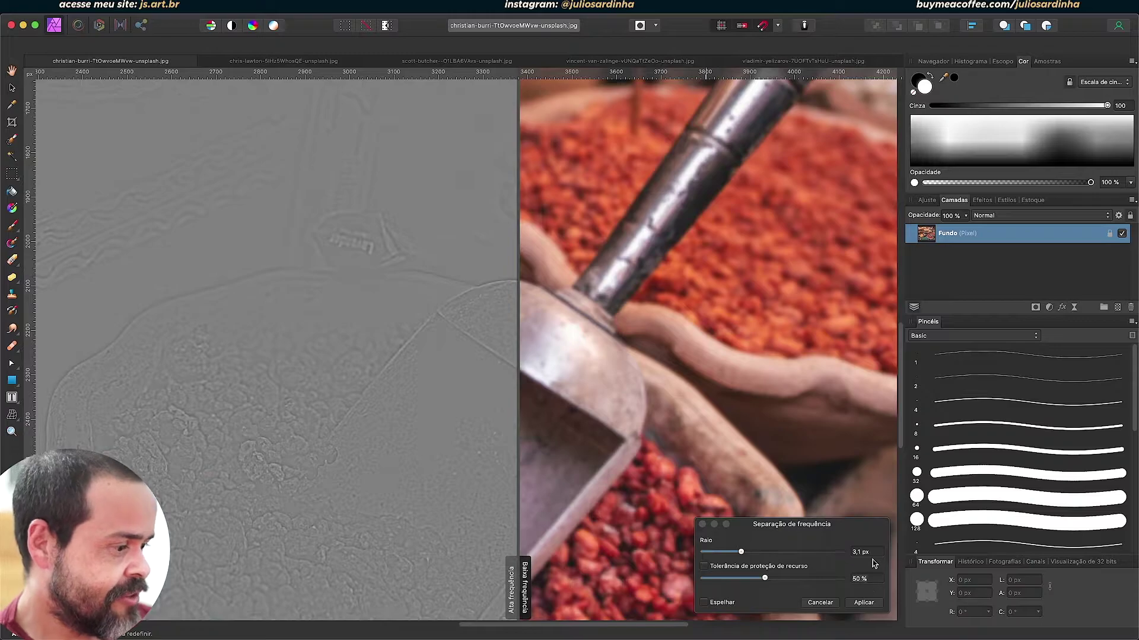
pyautogui.click(864, 602)
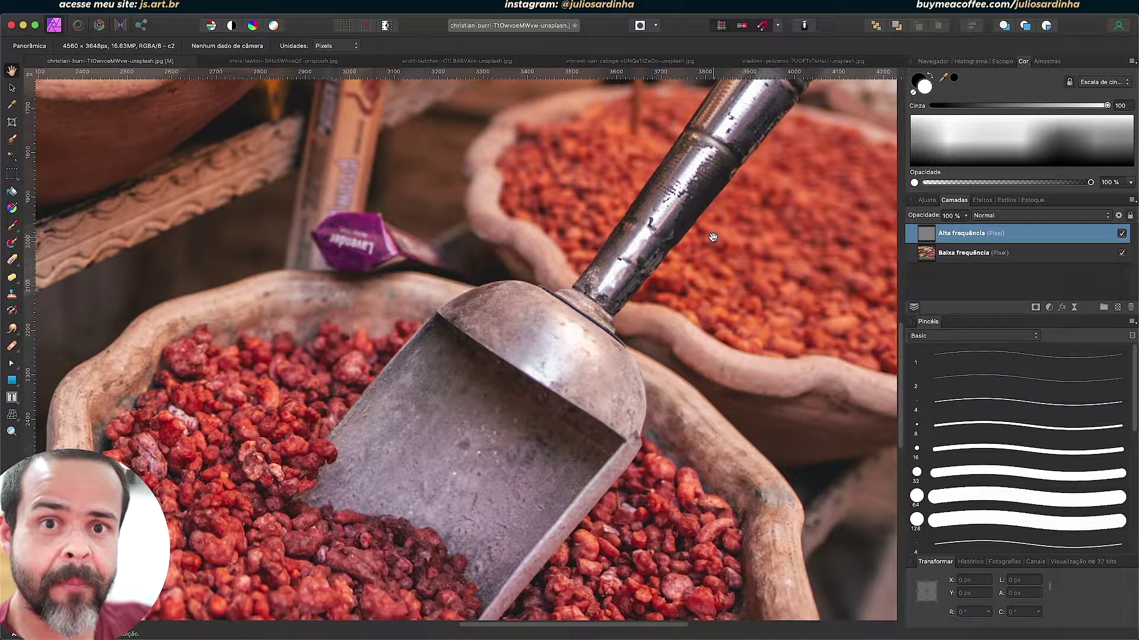
pyautogui.press('super+z')
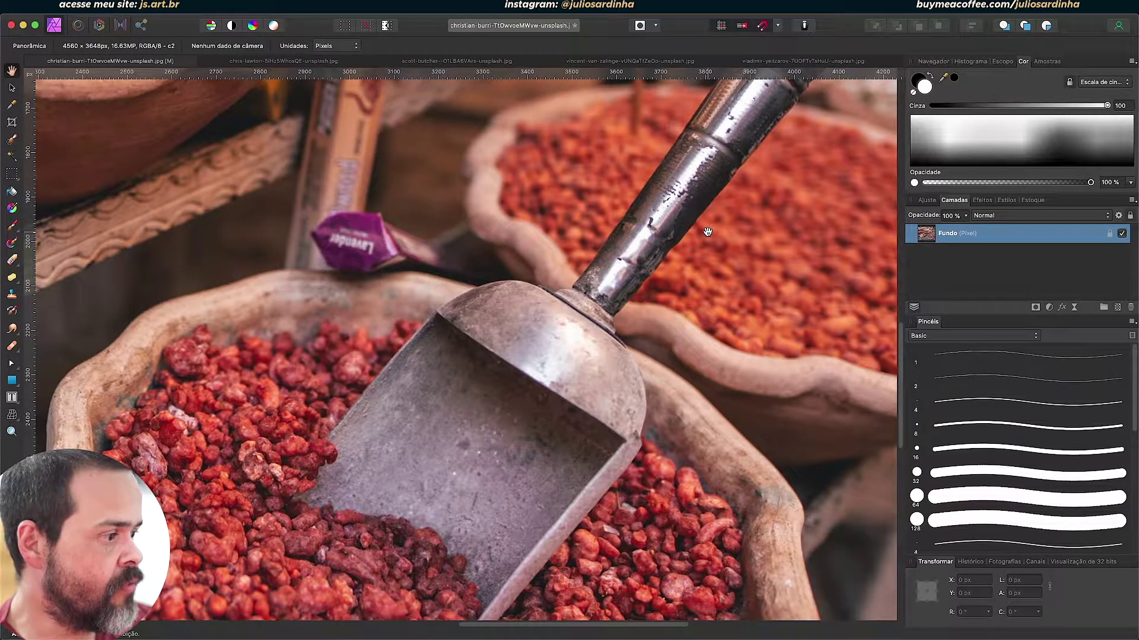
# Duplicate the Fundo layer
pyautogui.press('super+j')
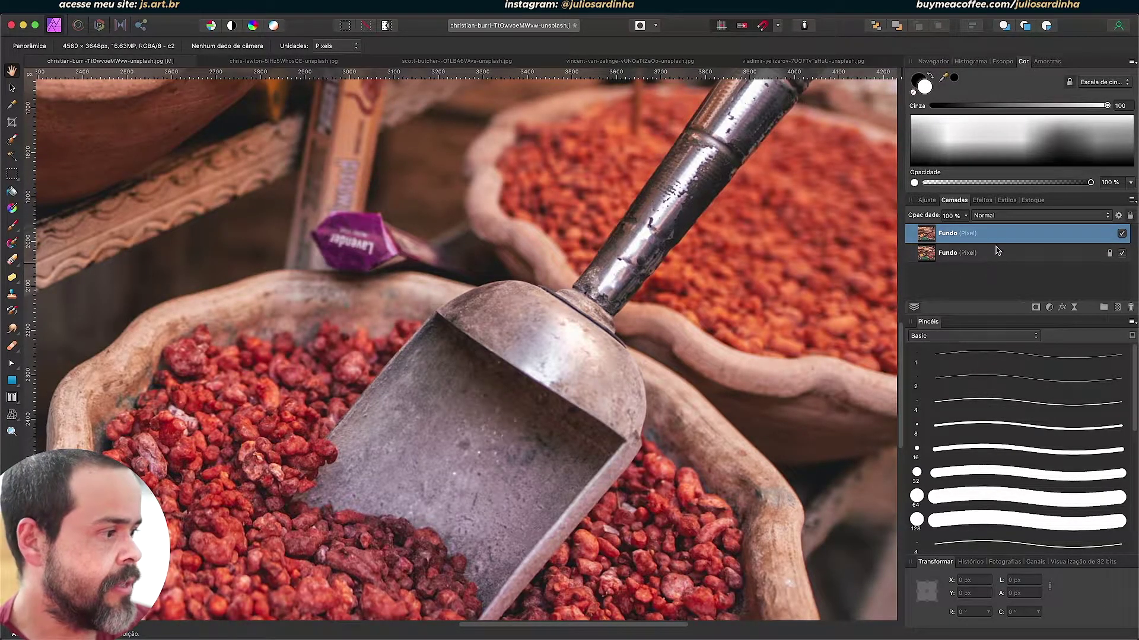
pyautogui.rightClick(967, 234)
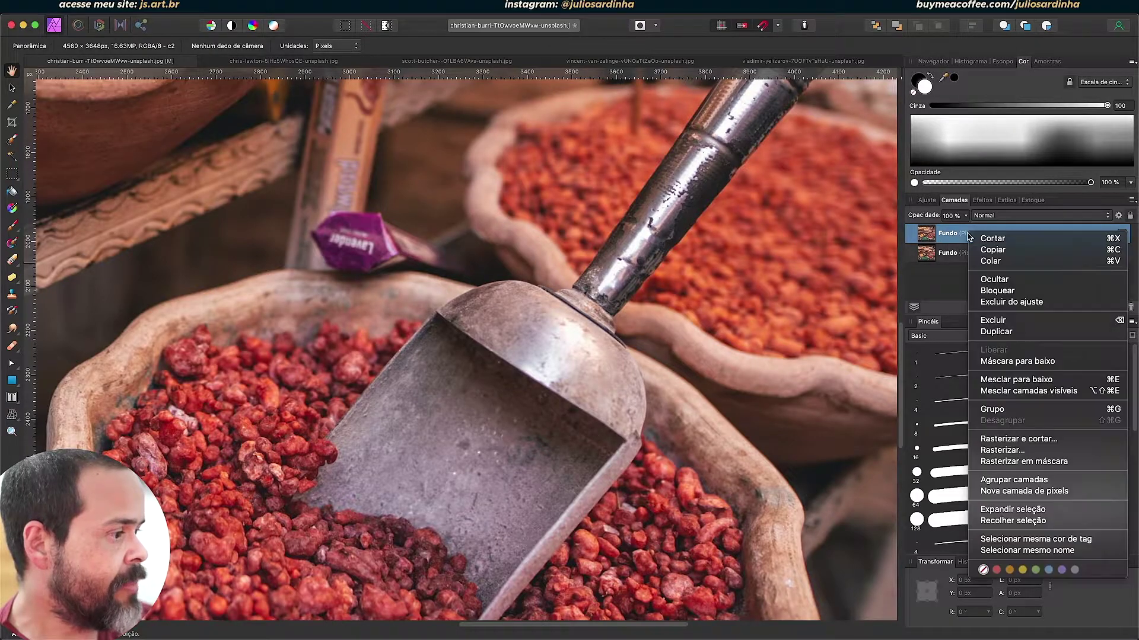
pyautogui.click(938, 278)
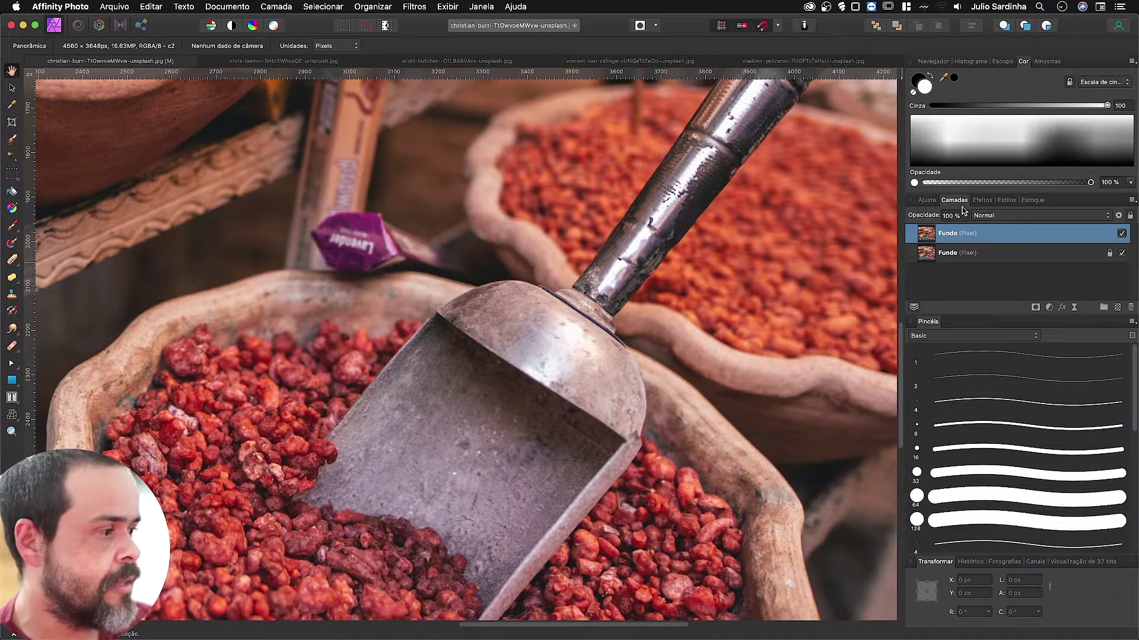
# Apply a frequency separation with a 3.1 px radius to the duplicated Fundo layer
pyautogui.click(418, 6)
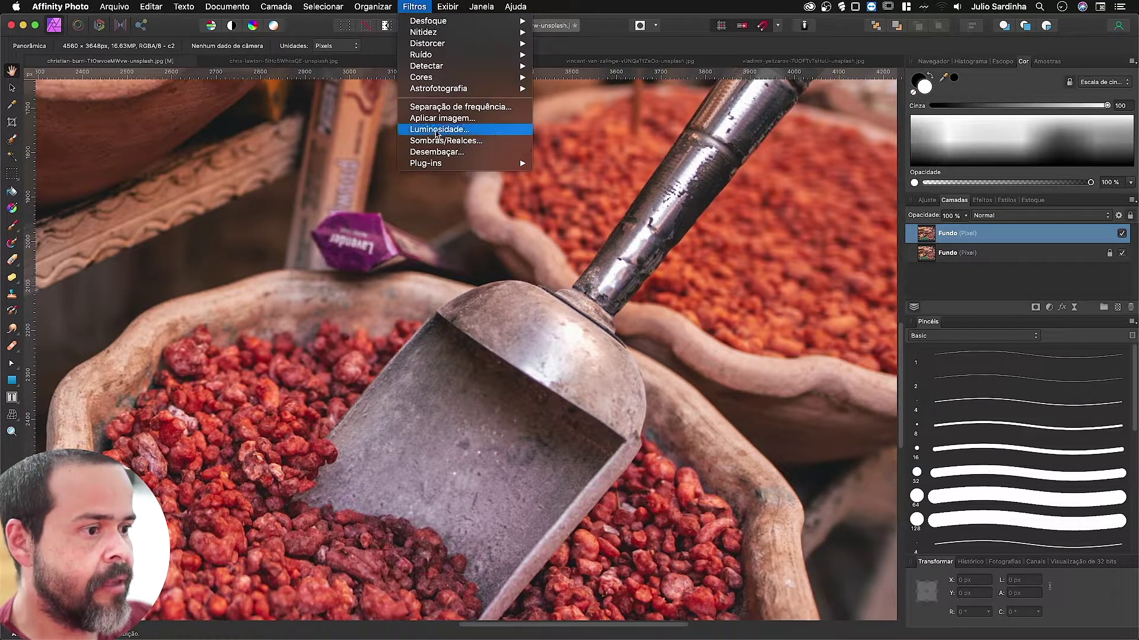
pyautogui.click(450, 103)
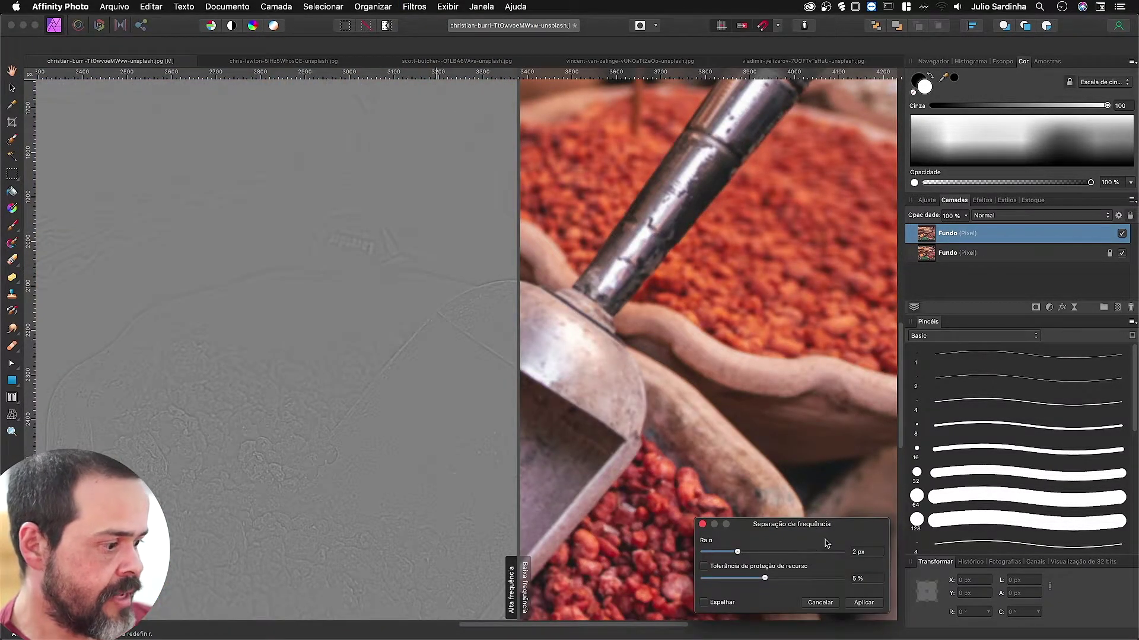
pyautogui.write('3')
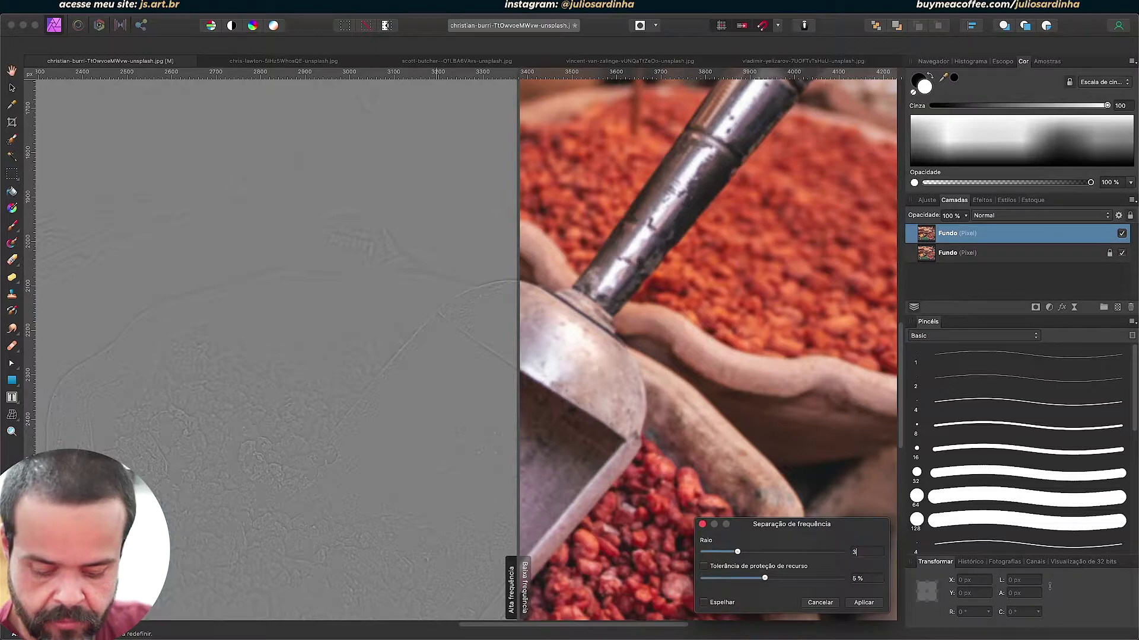
pyautogui.write(',1')
pyautogui.press('Return')
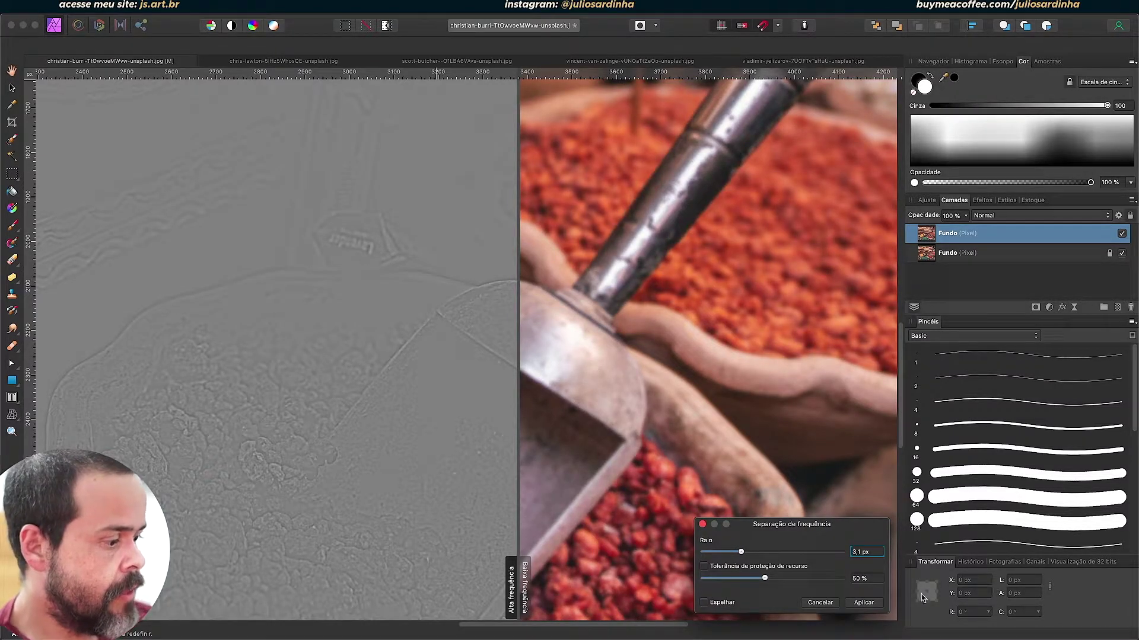
pyautogui.click(866, 602)
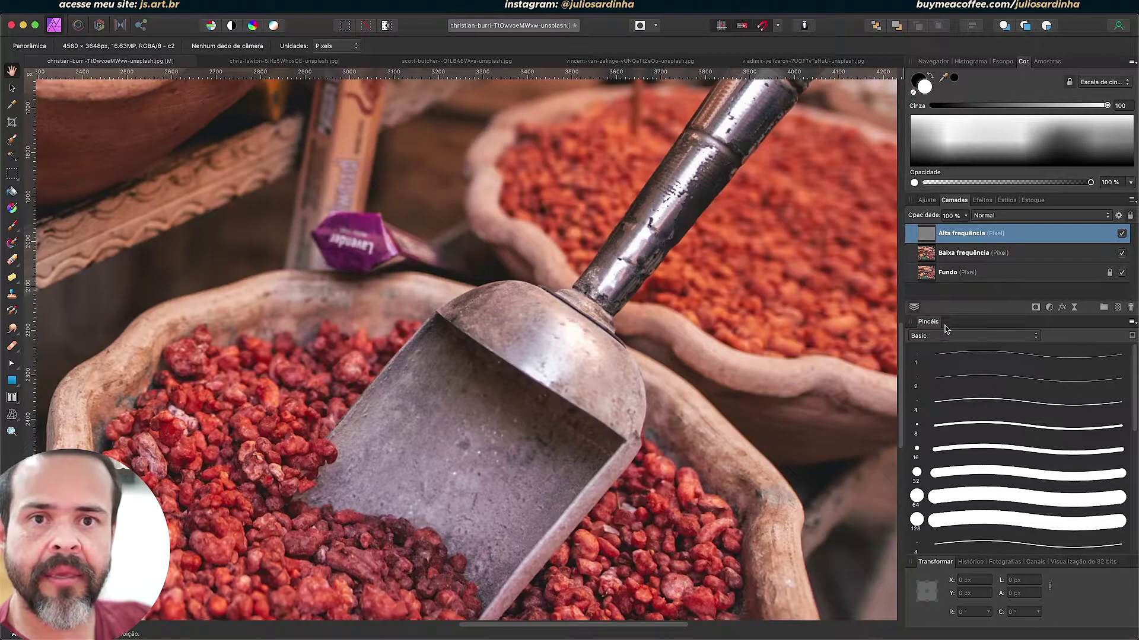
# Hide and show the Alta frequência and Baixa frequência layers to compare them with the original image
pyautogui.click(1121, 253)
pyautogui.click(1122, 234)
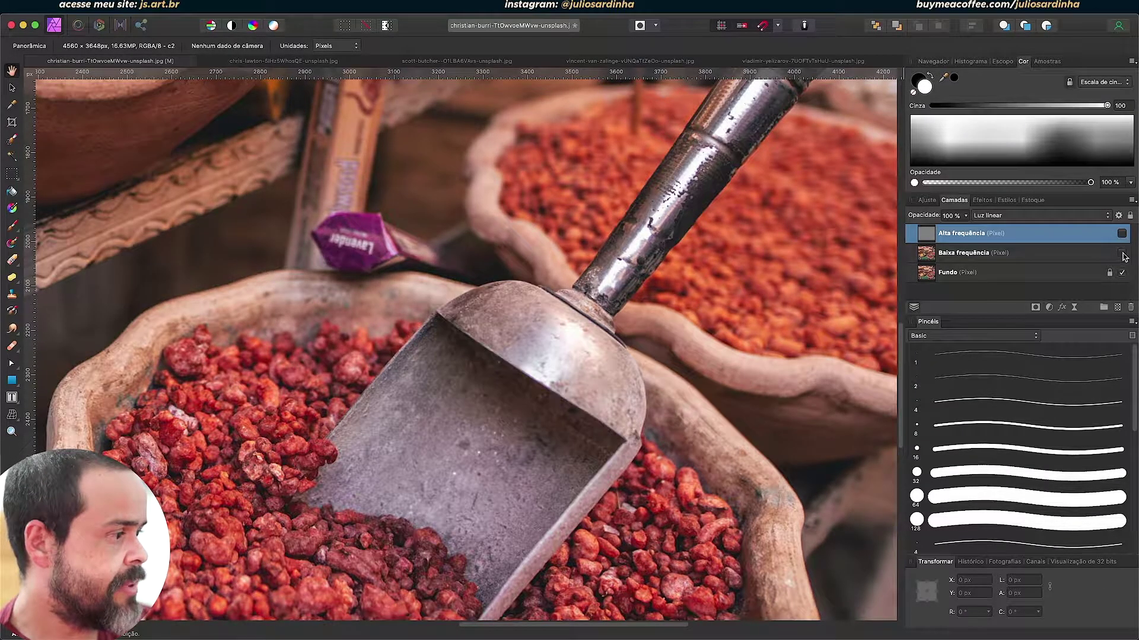
pyautogui.click(1121, 253)
pyautogui.click(1122, 233)
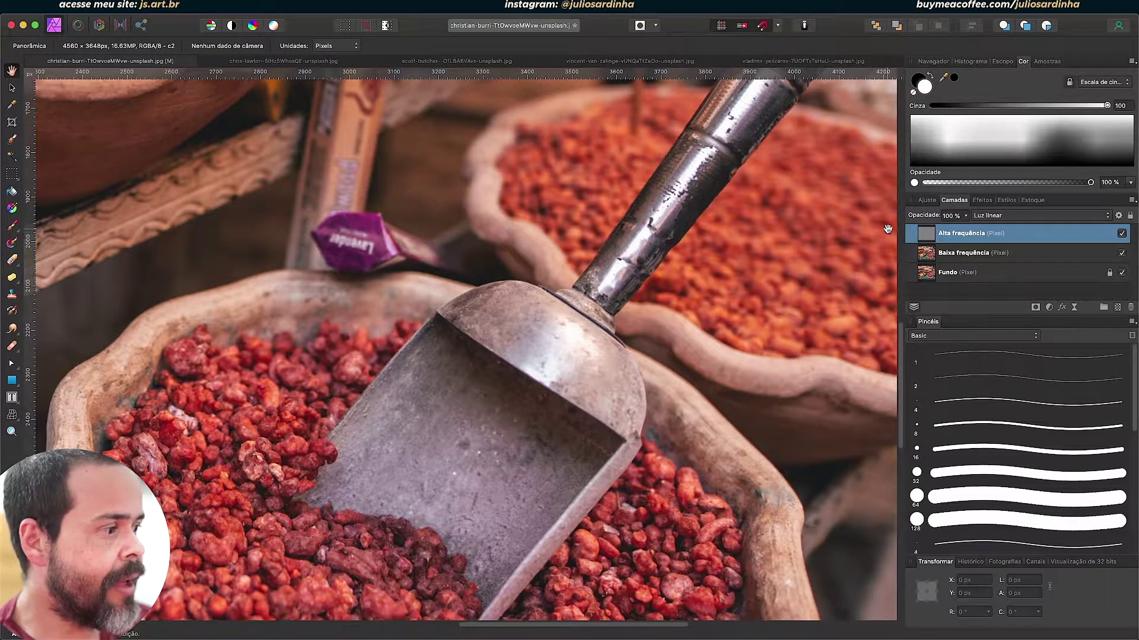
# Duplicate the Alta frequência layer to intensify the sharpening
pyautogui.rightClick(953, 236)
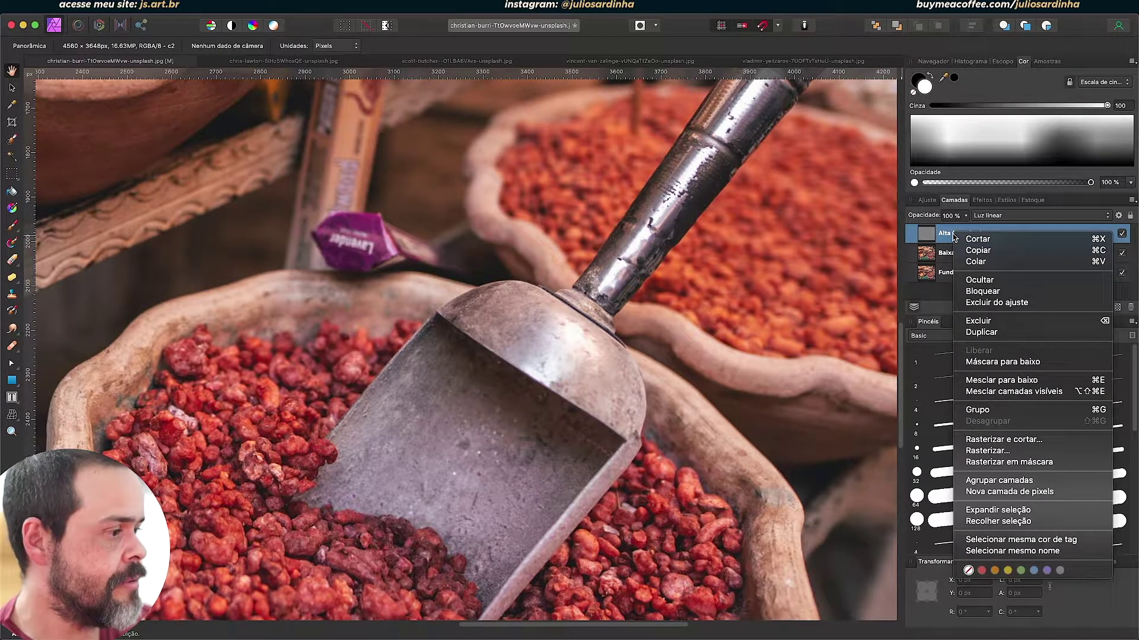
pyautogui.click(982, 333)
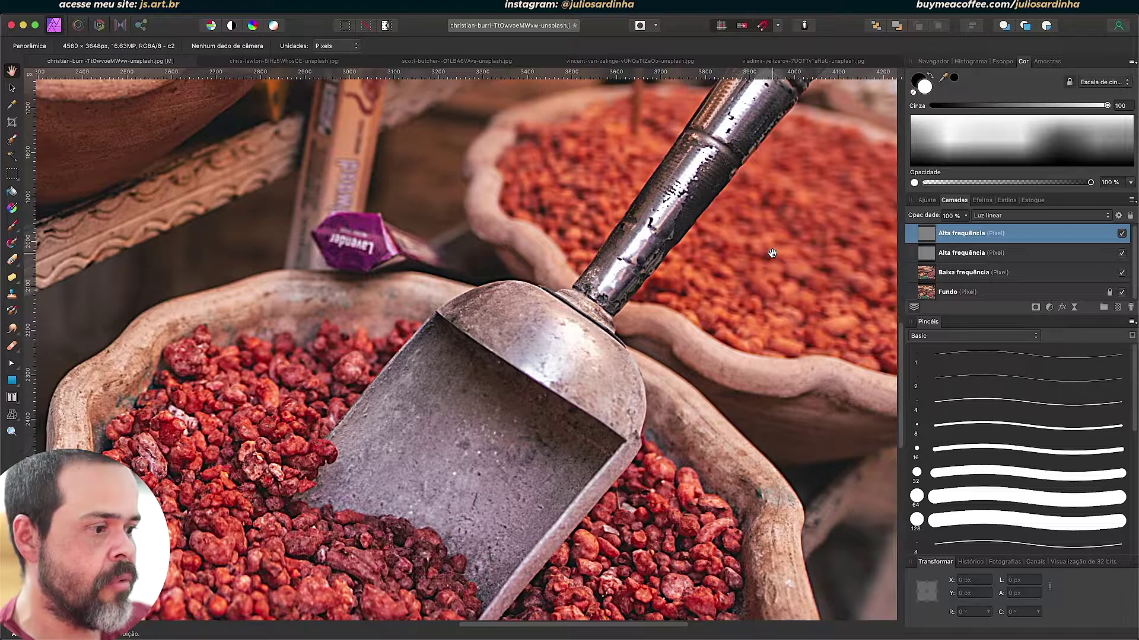
# Compare the image with and without the duplicated Alta frequência layer around the scoop and the stacked bowls
pyautogui.press('super+minus')
pyautogui.press('super+minus')
pyautogui.press('super+minus')
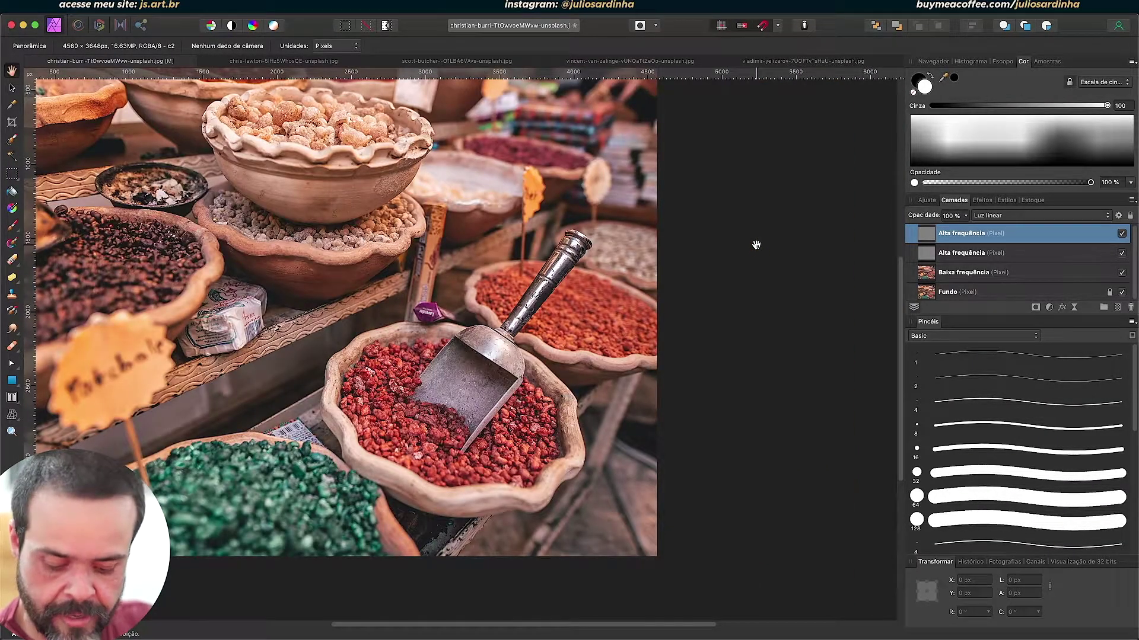
pyautogui.press('super+plus')
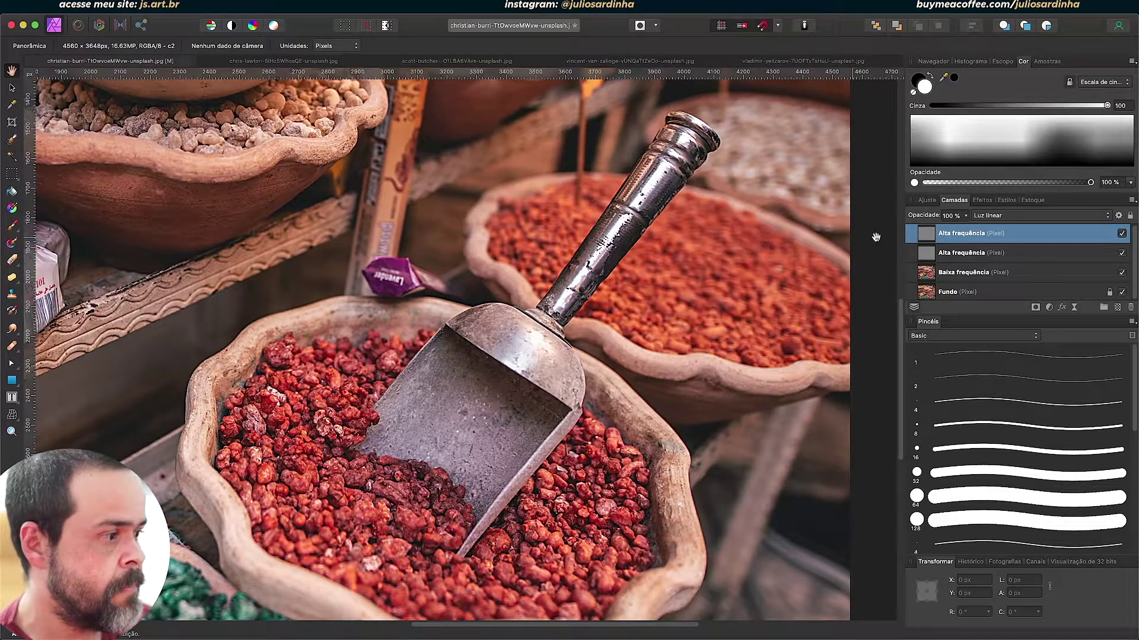
pyautogui.click(1122, 233)
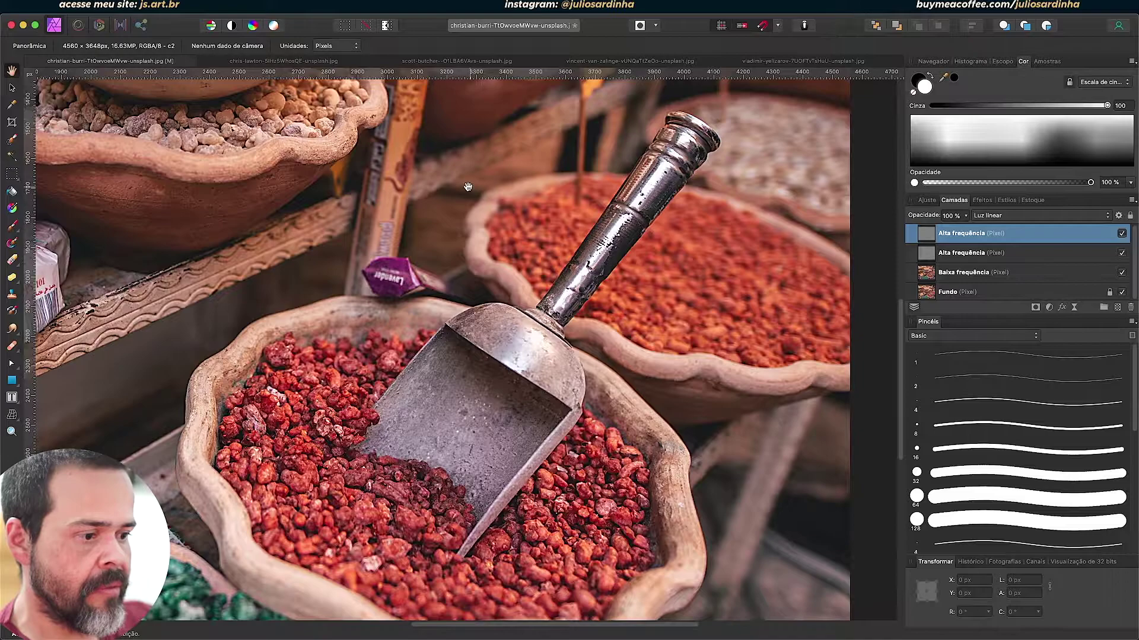
pyautogui.moveTo(255, 204); pyautogui.dragTo(267, 217)
pyautogui.scroll(10, 267, 217)
pyautogui.hscroll(-8, 267, 217)
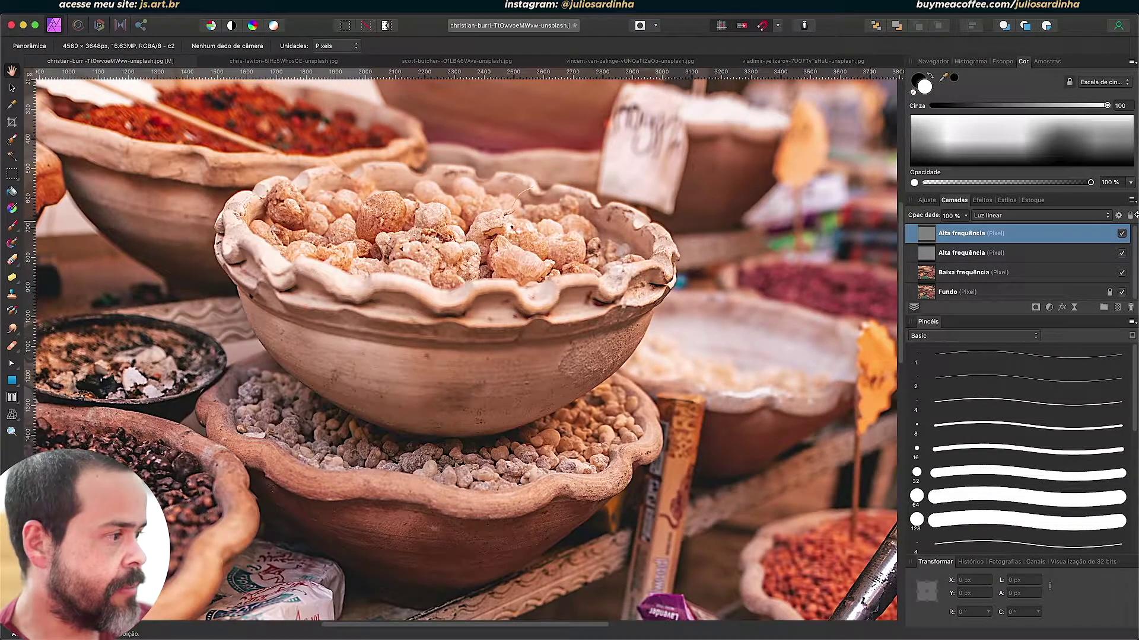
pyautogui.click(1121, 233)
pyautogui.click(1121, 233)
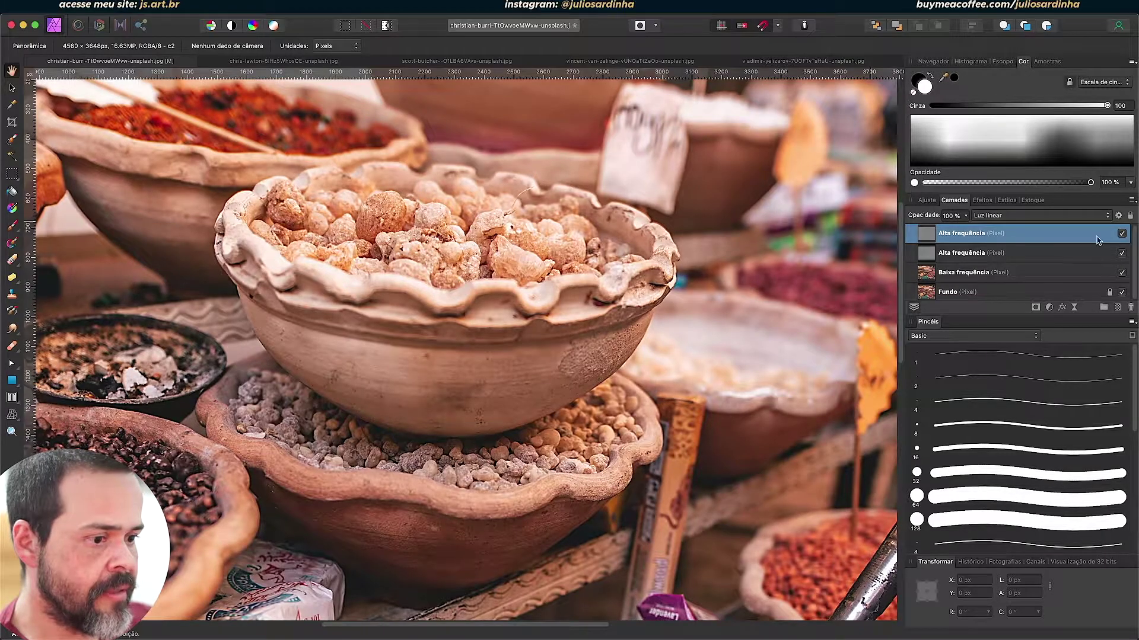
# Duplicate the Alta frequência layer once more and check the stronger sharpening on the scoop and the whole image
pyautogui.scroll(-10, 533, 324)
pyautogui.hscroll(5, 533, 324)
pyautogui.scroll(-4, 631, 424)
pyautogui.hscroll(8, 631, 423)
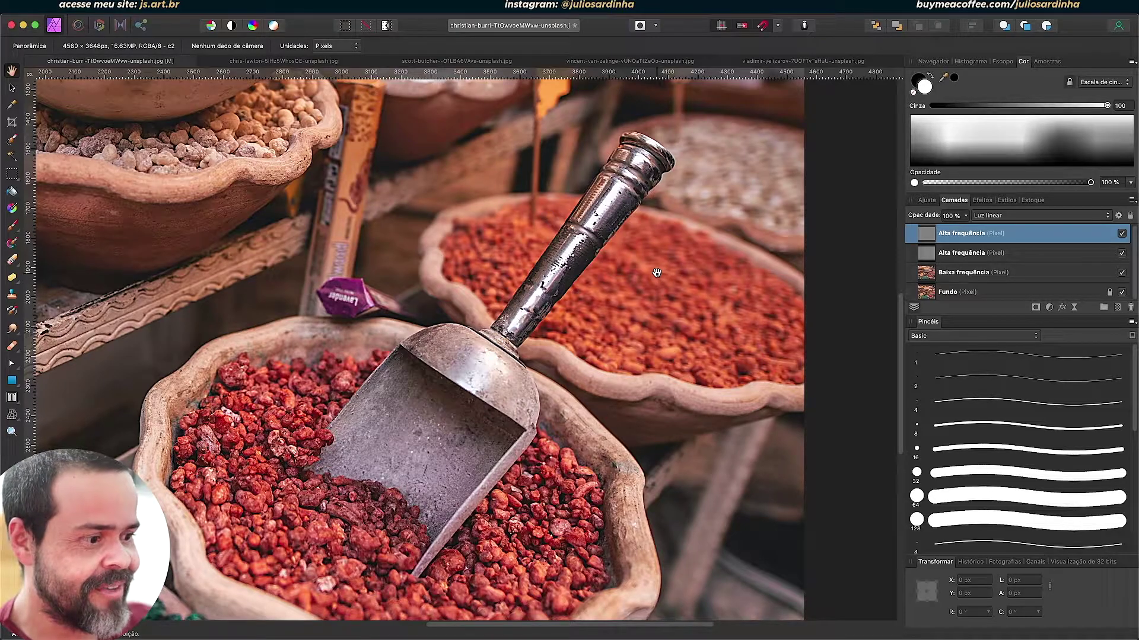
pyautogui.press('super+j')
pyautogui.moveTo(382, 351); pyautogui.dragTo(436, 359)
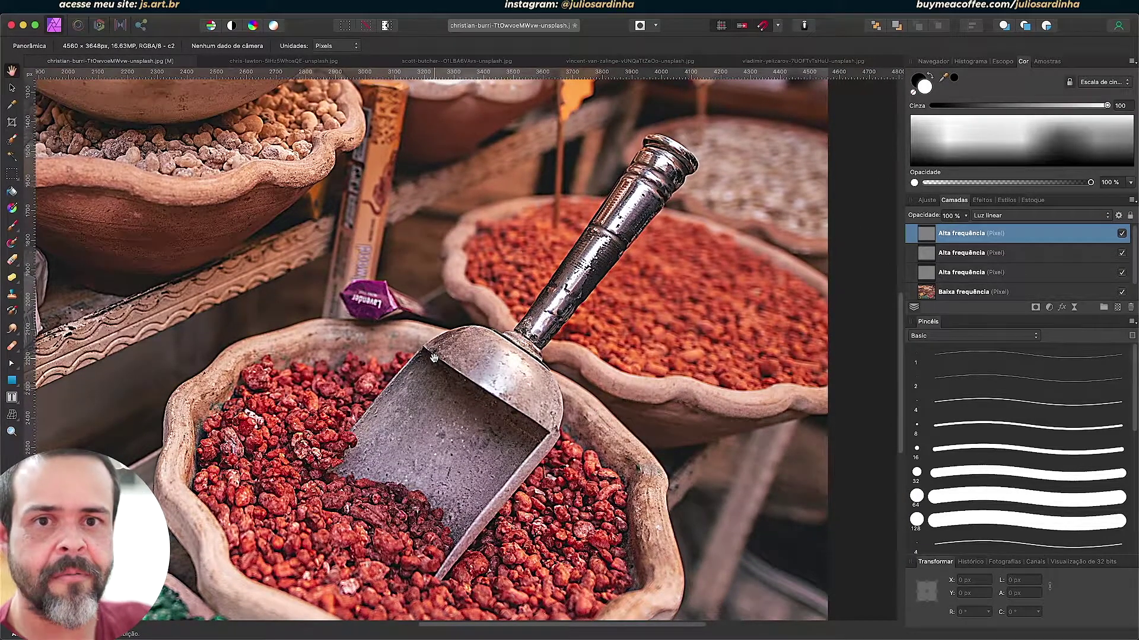
pyautogui.press('super+minus')
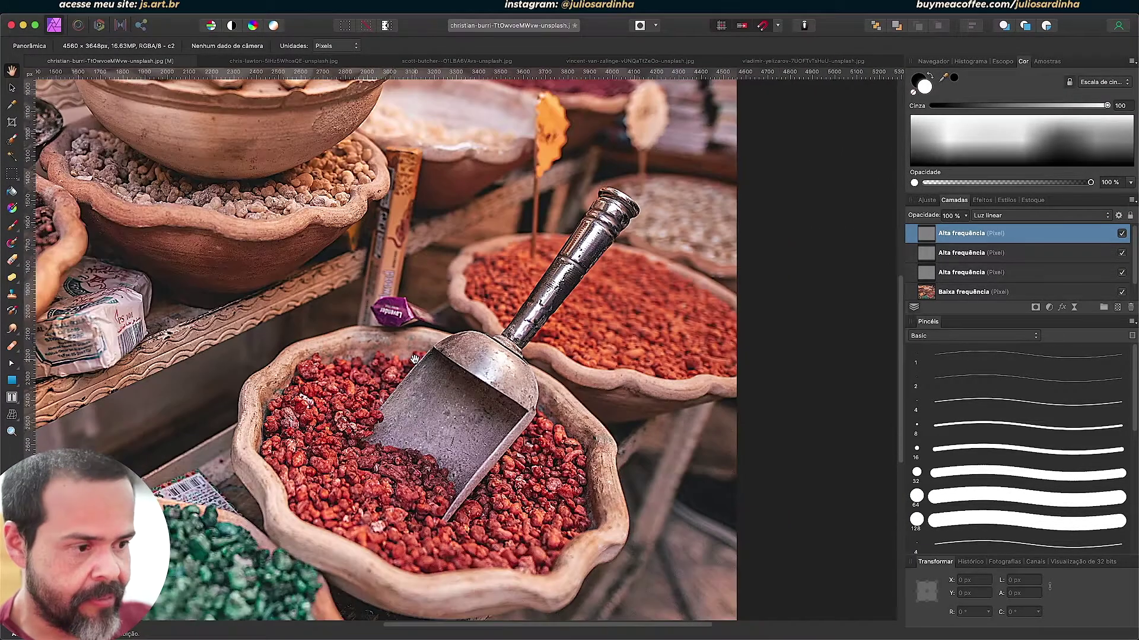
pyautogui.press('super+minus')
pyautogui.moveTo(345, 378); pyautogui.dragTo(484, 432)
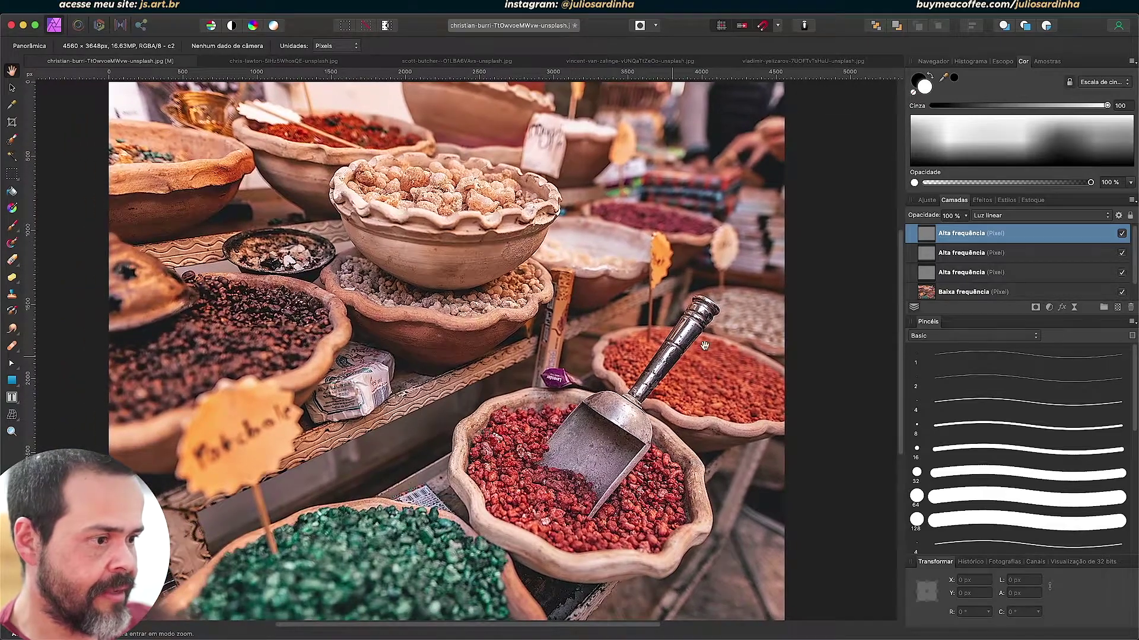
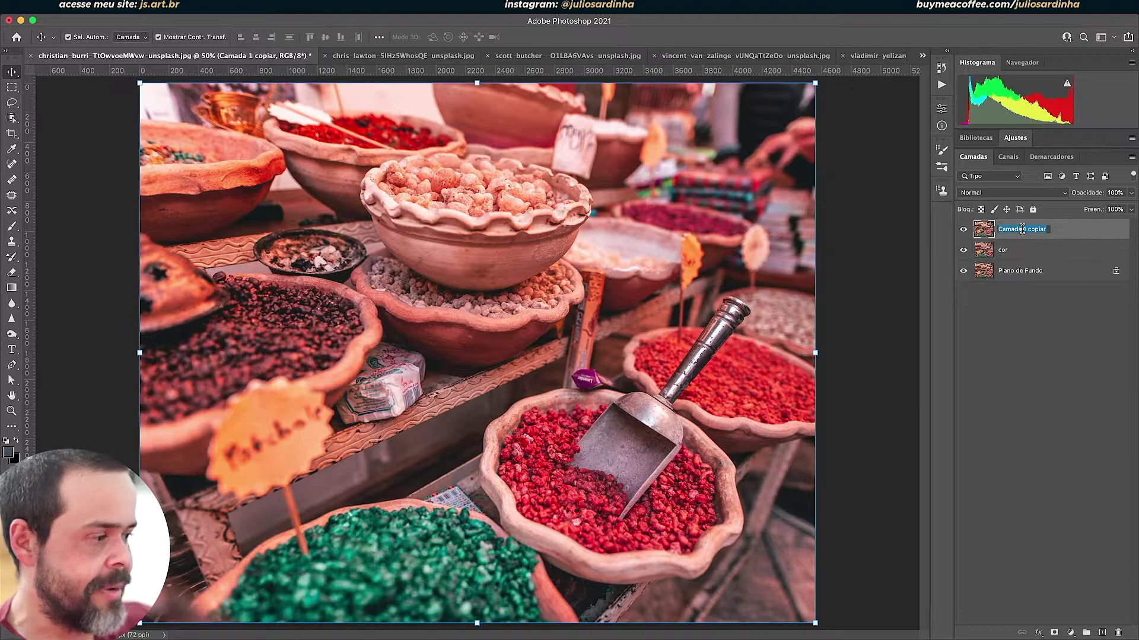
# In Photoshop, rename the Camada 1 copiar layer as detalhe and hide it, with the cor layer selected for editing
pyautogui.write('de')
pyautogui.press('Return')
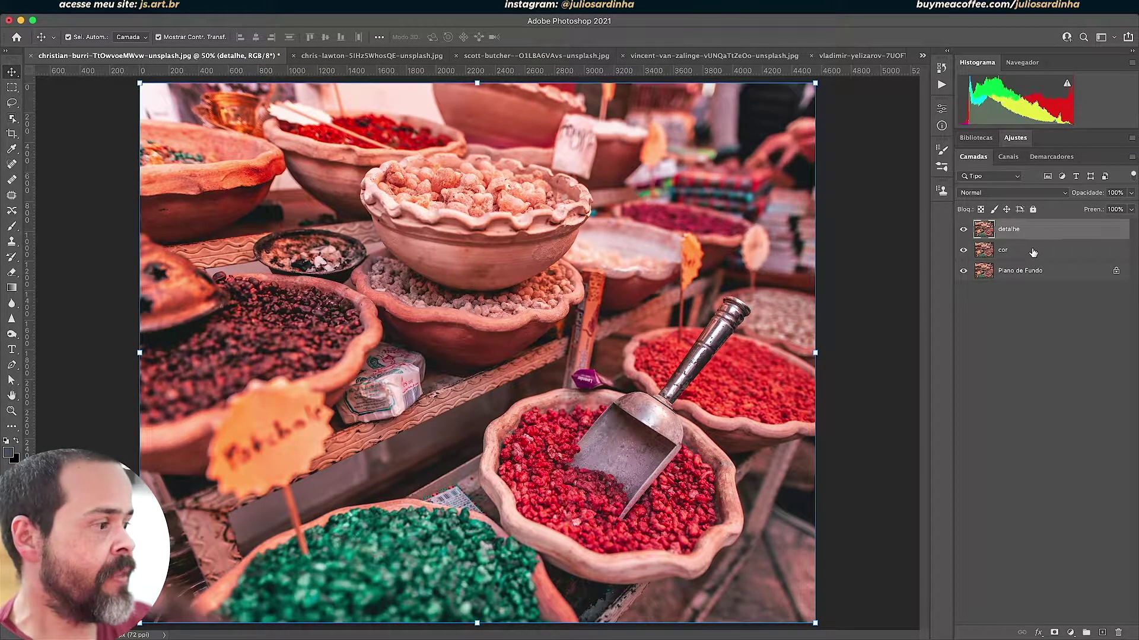
pyautogui.click(1027, 249)
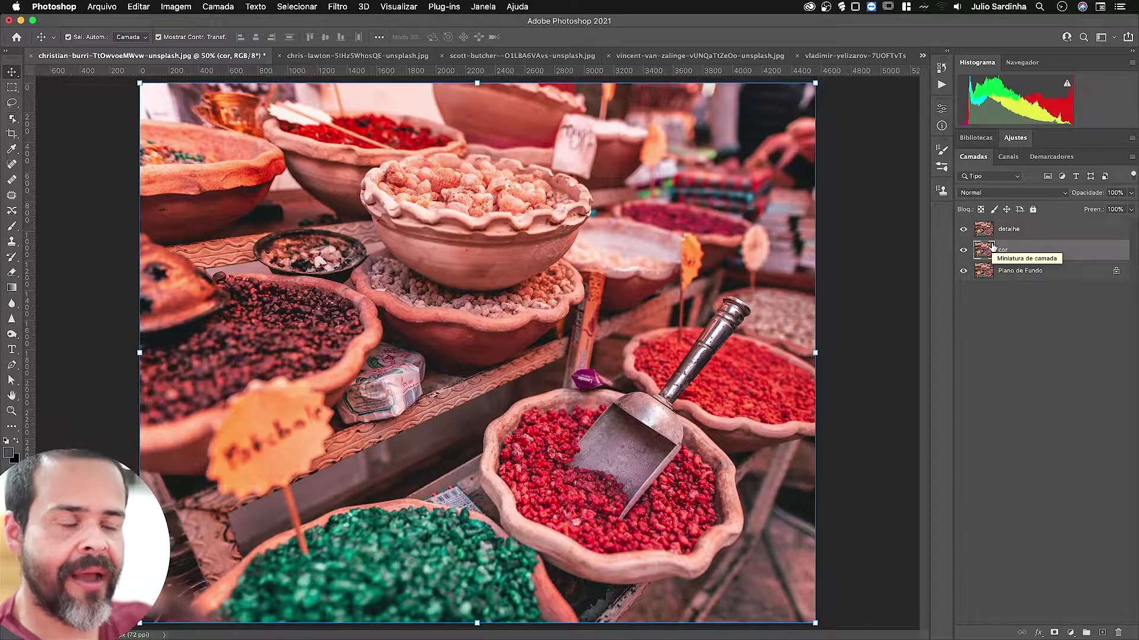
pyautogui.click(963, 231)
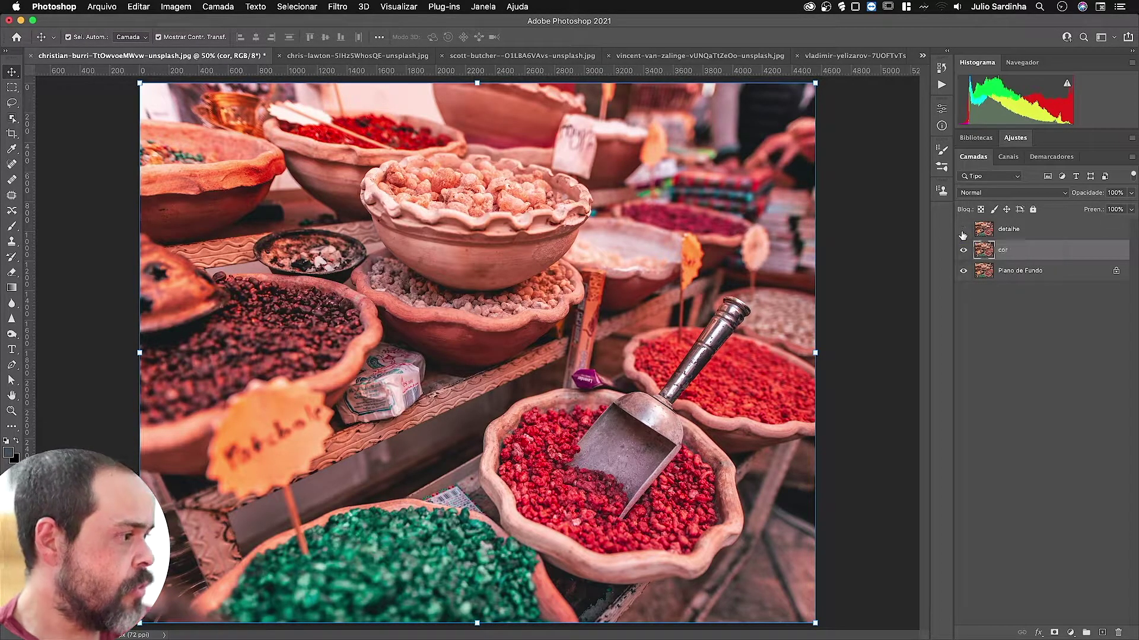
pyautogui.click(1016, 231)
pyautogui.click(1017, 256)
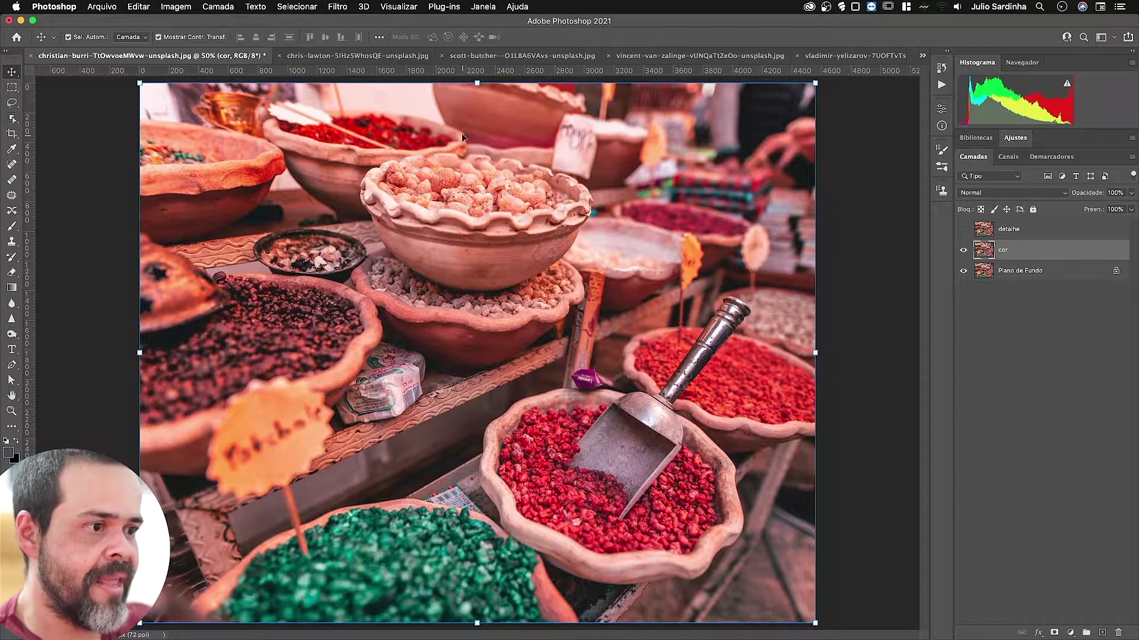
# Apply a Gaussian Blur with a 3.1 px radius to the cor layer, previewing the scoop handle
pyautogui.click(337, 7)
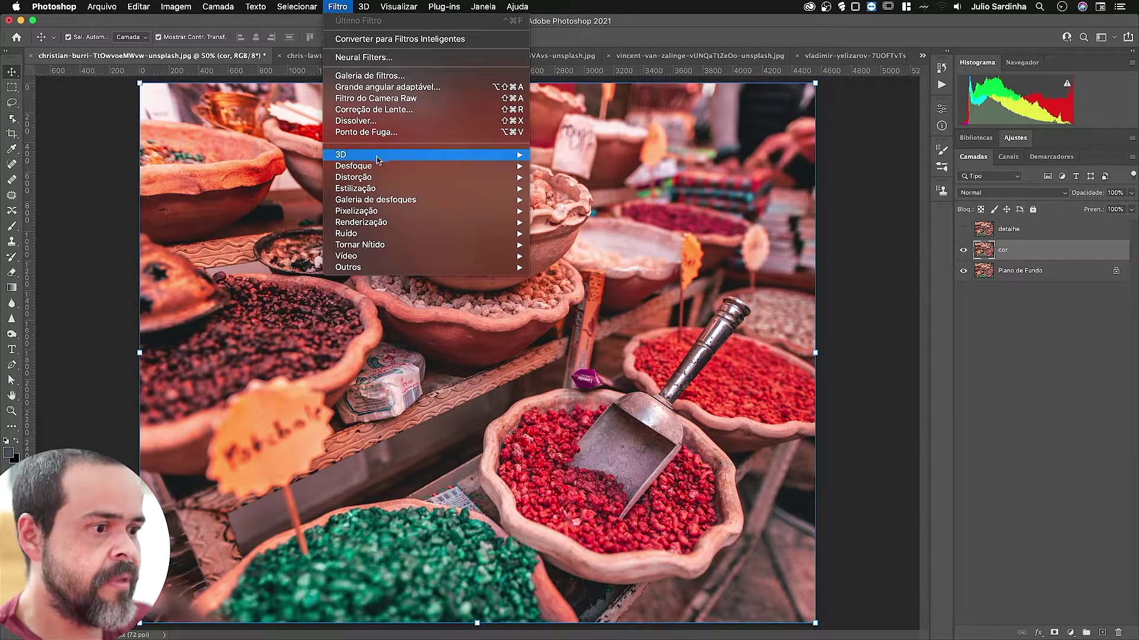
pyautogui.moveTo(379, 168)
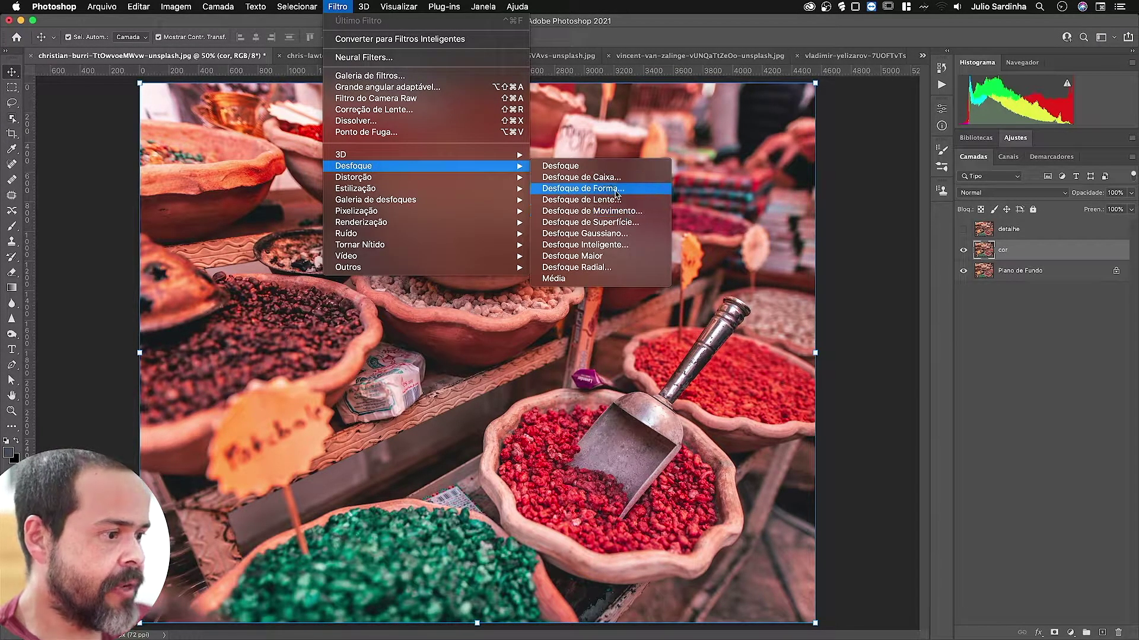
pyautogui.click(612, 233)
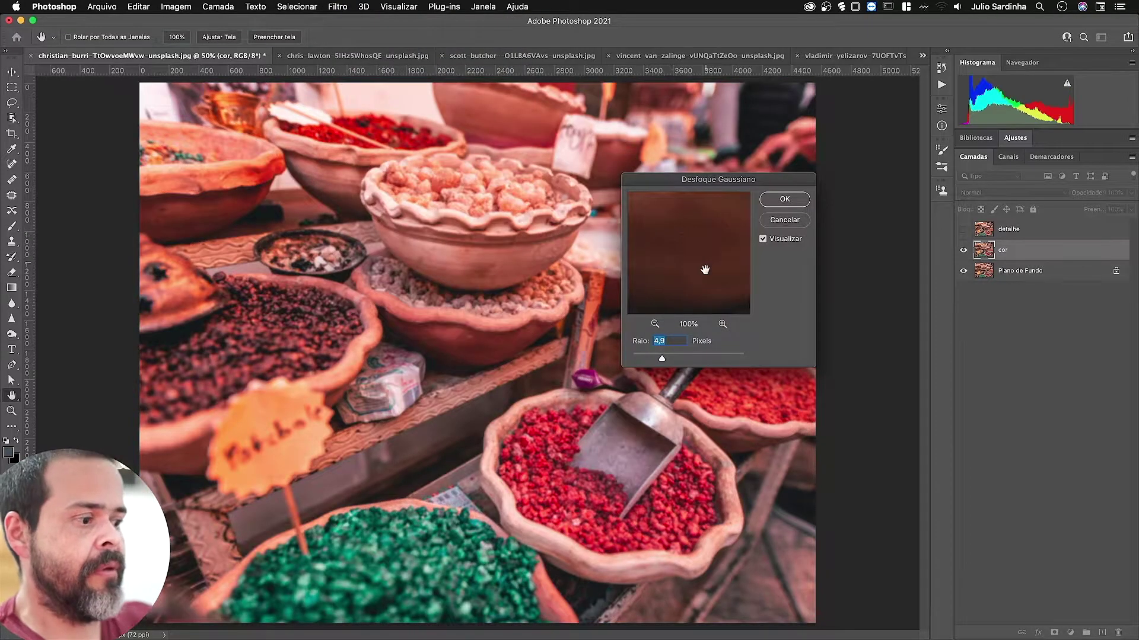
pyautogui.moveTo(663, 360); pyautogui.dragTo(669, 359)
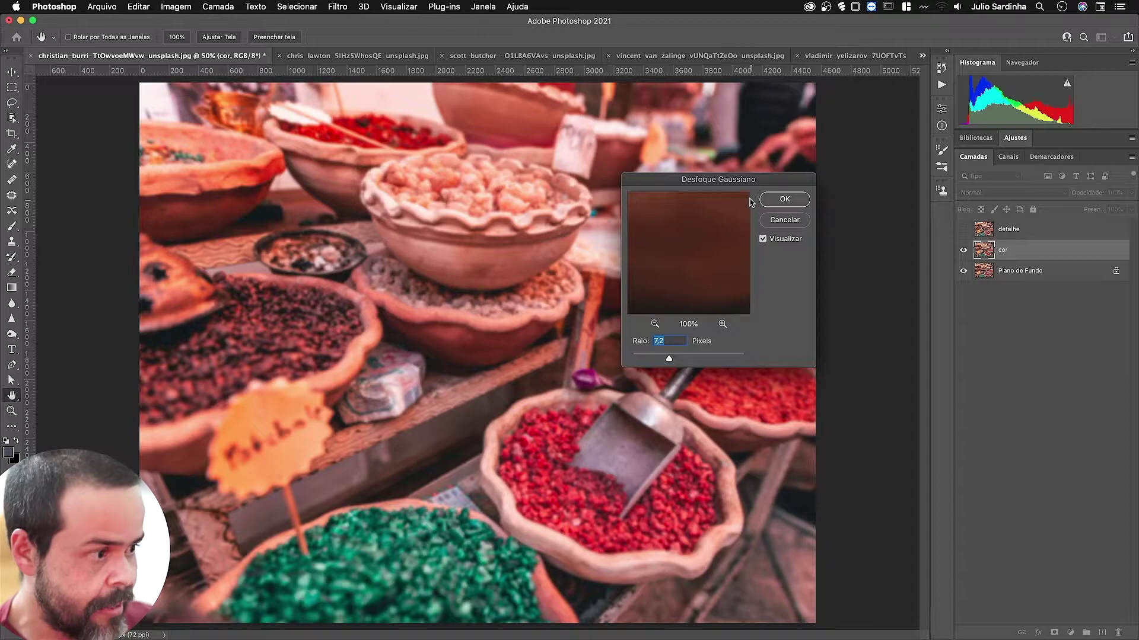
pyautogui.moveTo(716, 179); pyautogui.dragTo(429, 120)
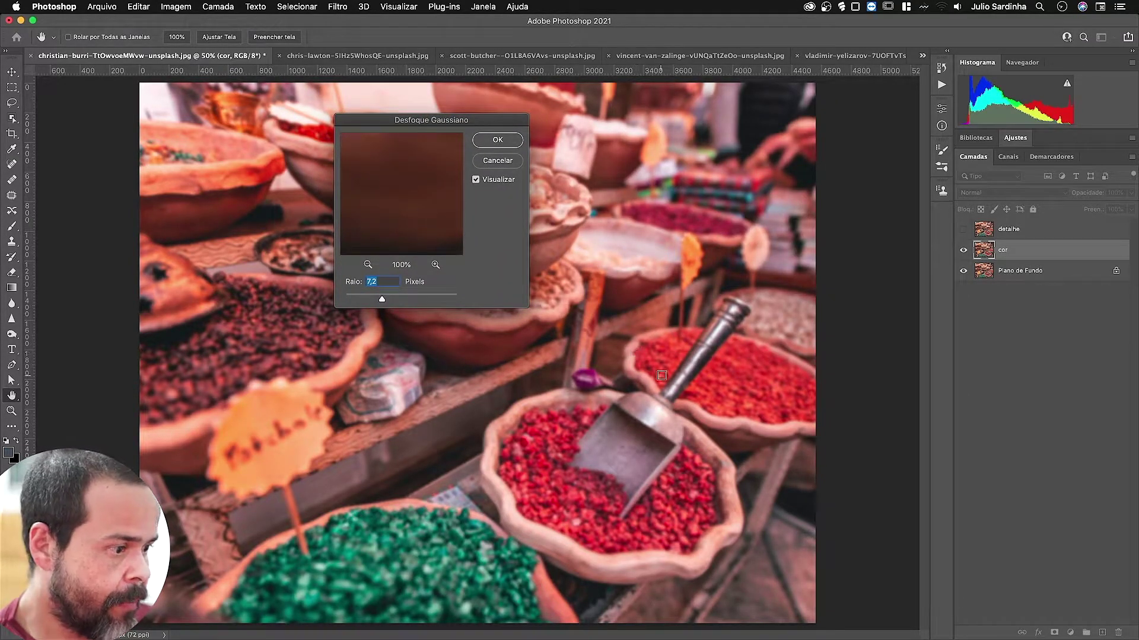
pyautogui.click(685, 373)
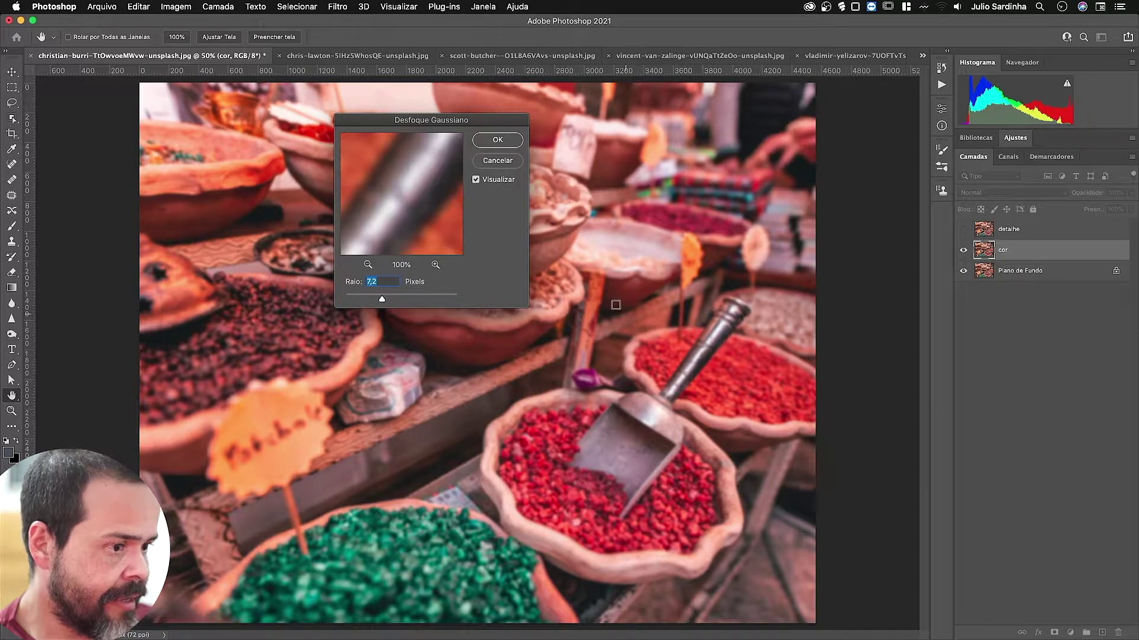
pyautogui.moveTo(416, 219); pyautogui.dragTo(407, 160)
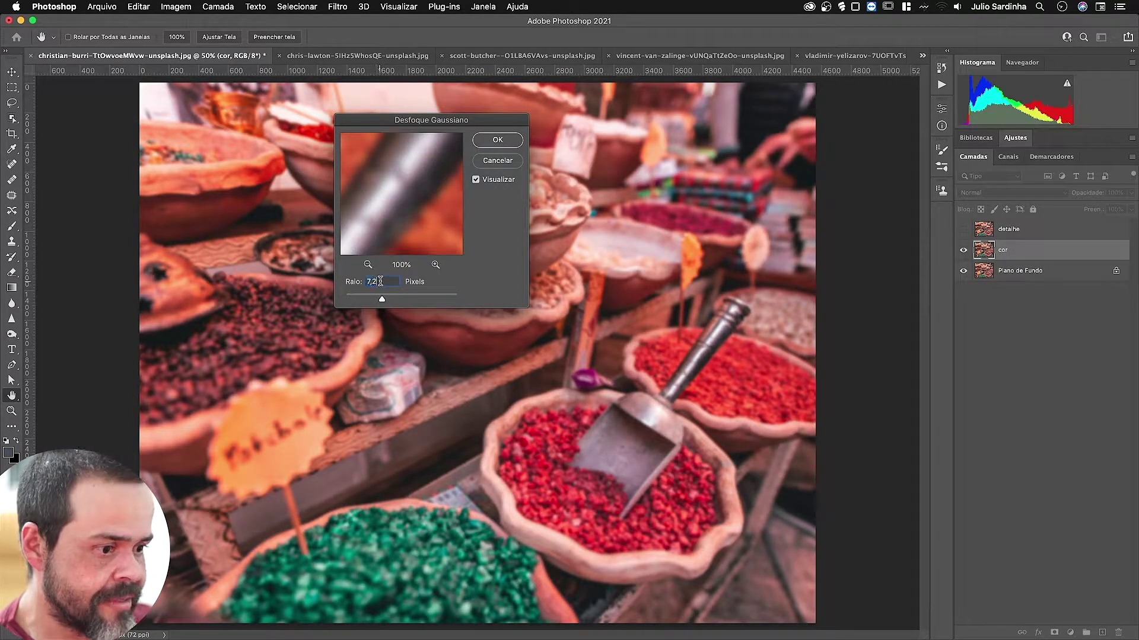
pyautogui.write('3,1')
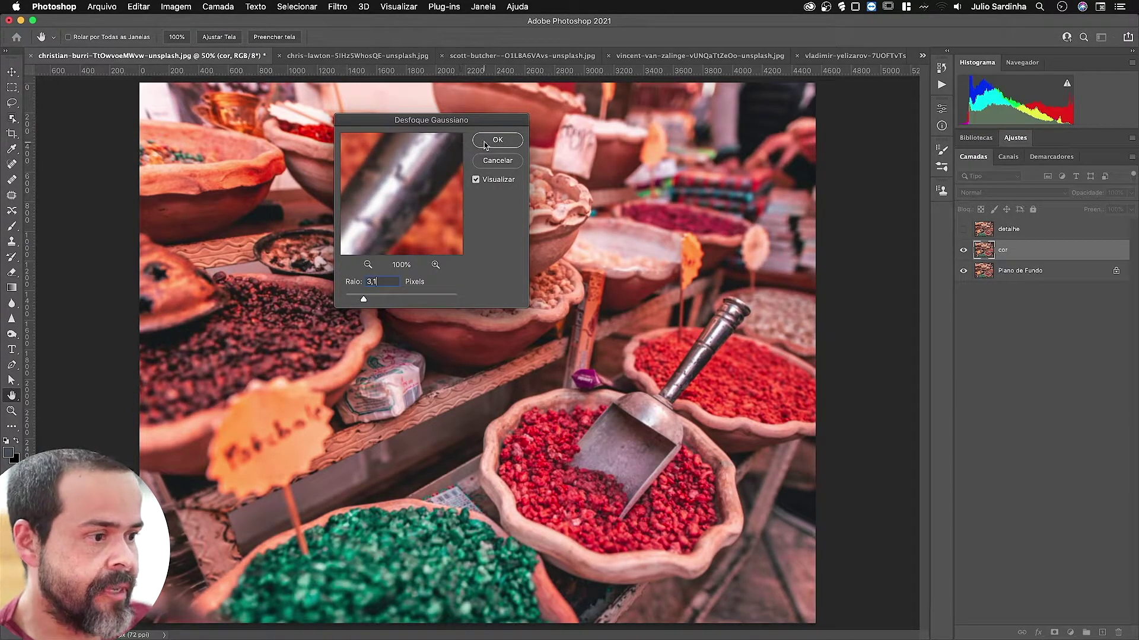
pyautogui.click(509, 139)
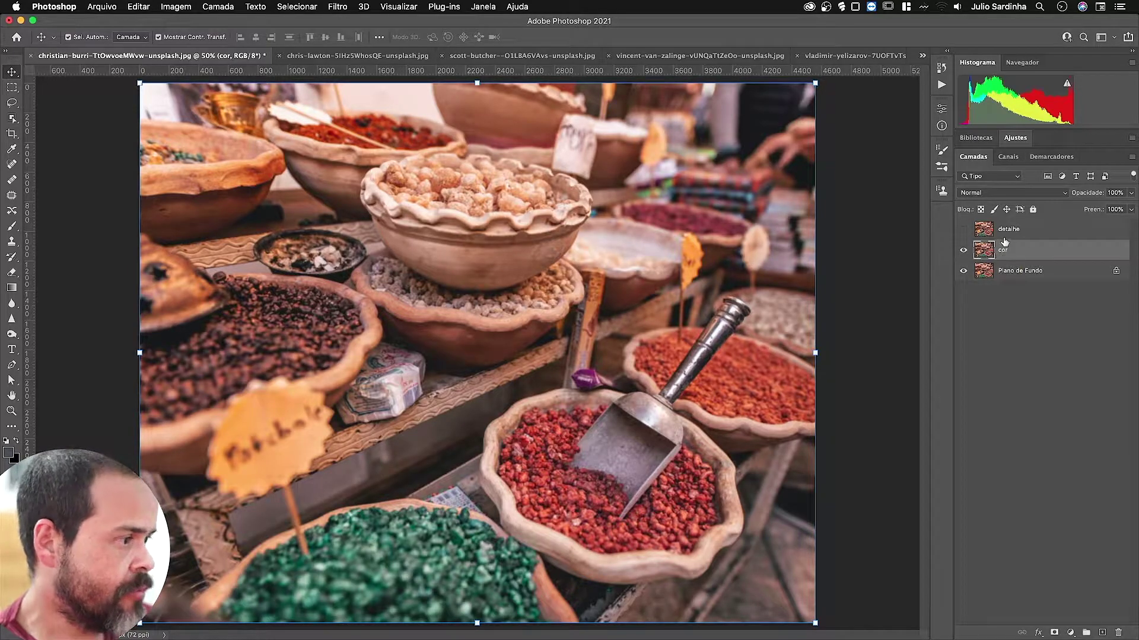
# Make the detalhe layer visible and start Apply Image on it with the cor layer as the source layer
pyautogui.click(1006, 231)
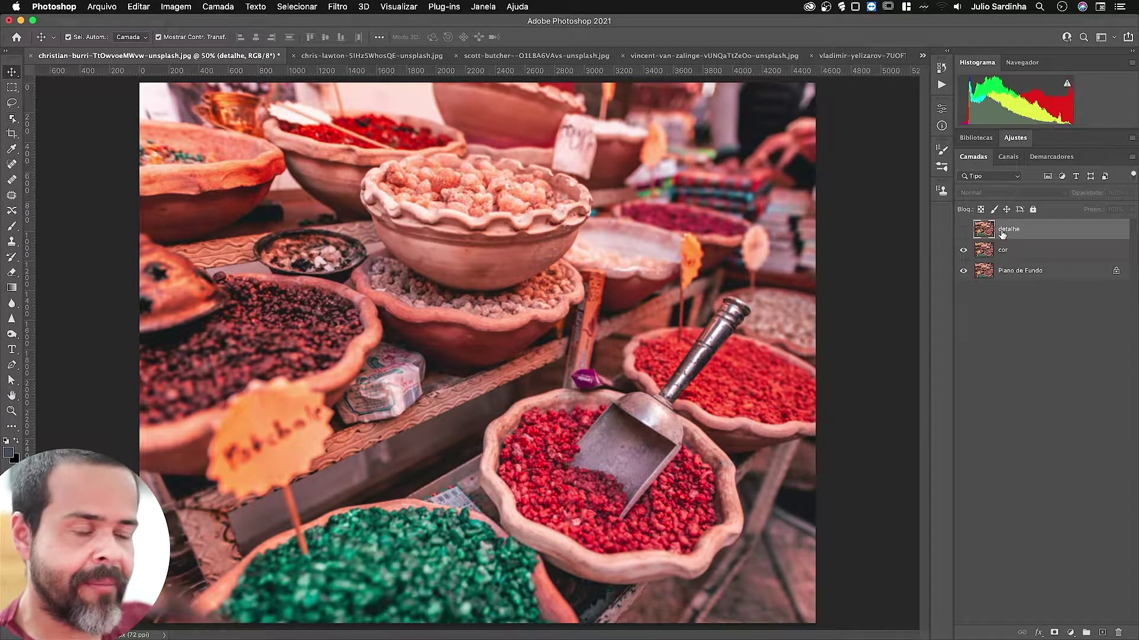
pyautogui.click(965, 230)
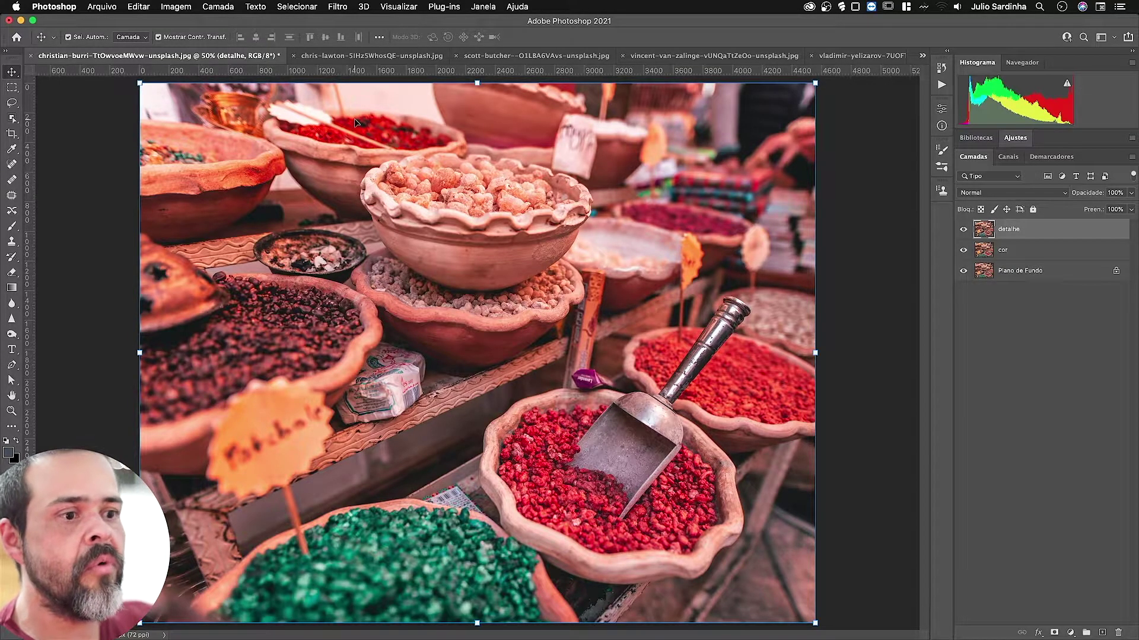
pyautogui.click(175, 8)
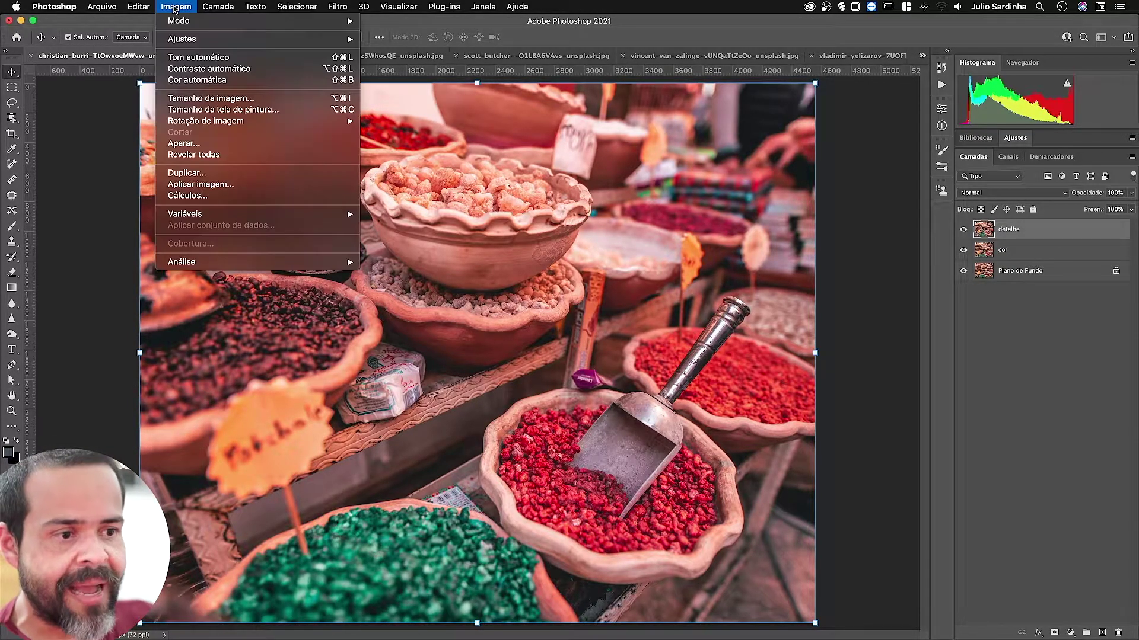
pyautogui.click(200, 184)
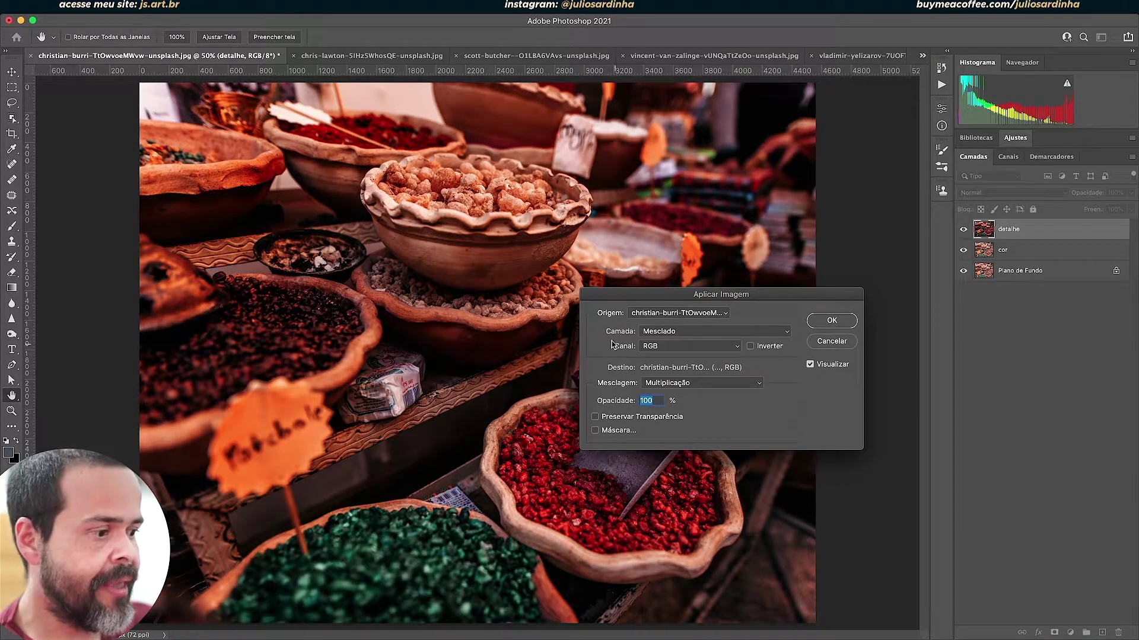
pyautogui.click(660, 334)
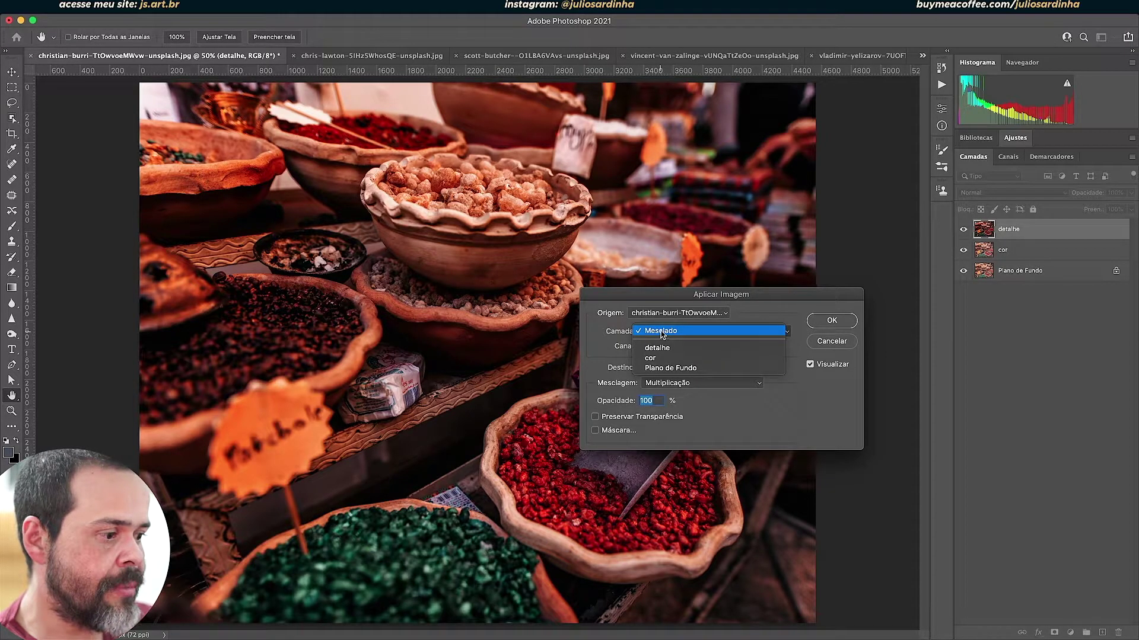
pyautogui.click(665, 359)
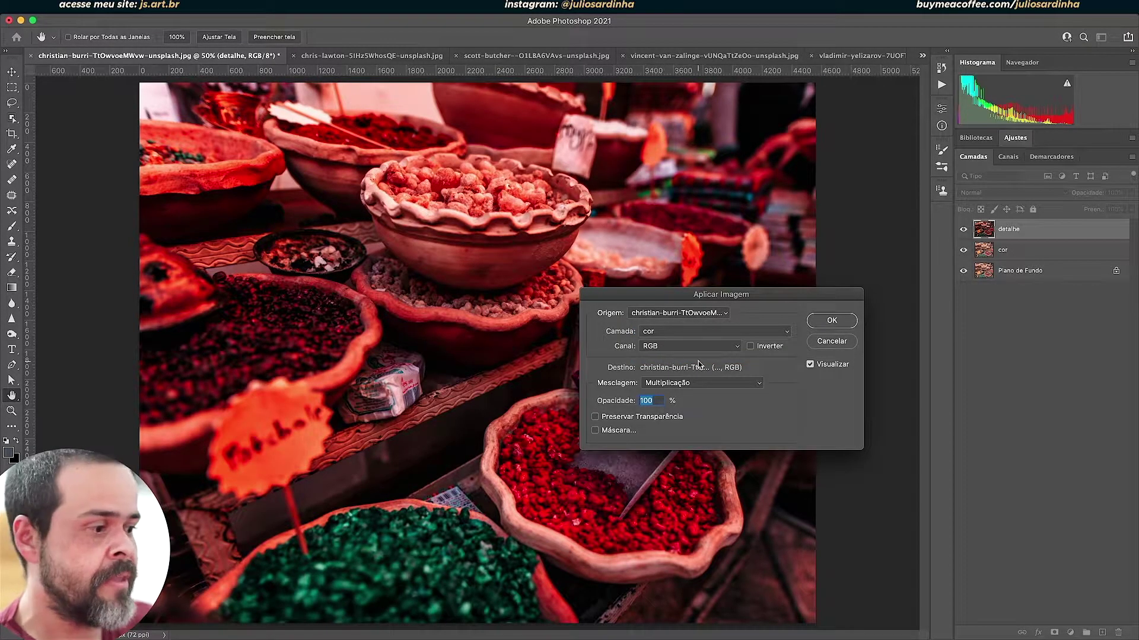
# Apply the cor layer to detalhe with Subtrair blending, 100% opacity, scale 2 and offset 128
pyautogui.click(670, 384)
pyautogui.click(675, 385)
pyautogui.click(675, 387)
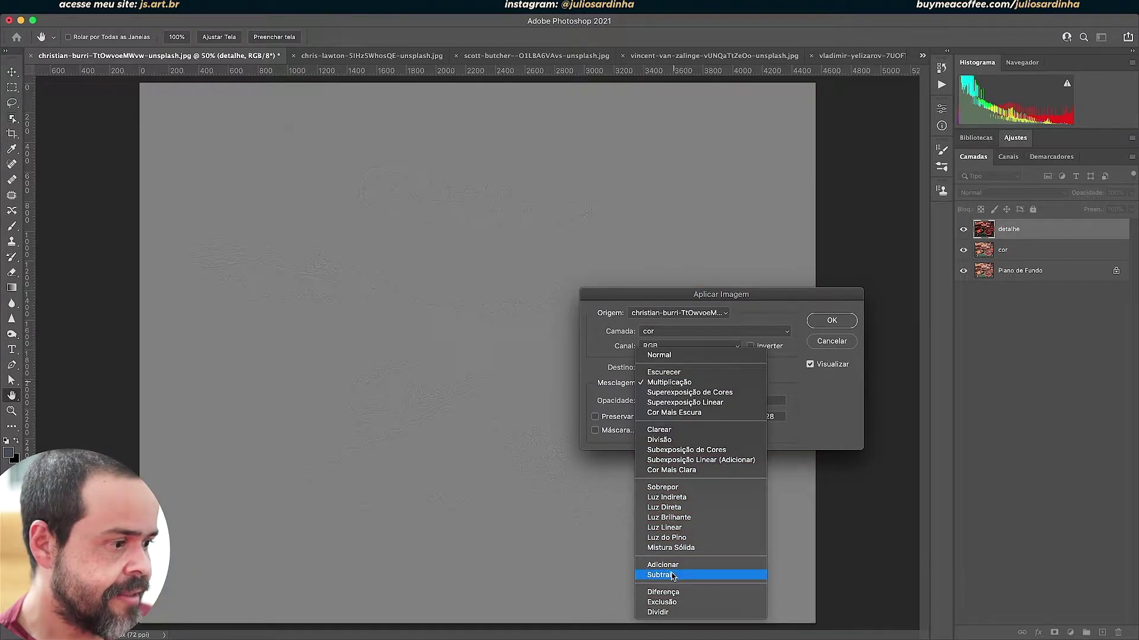
pyautogui.click(673, 576)
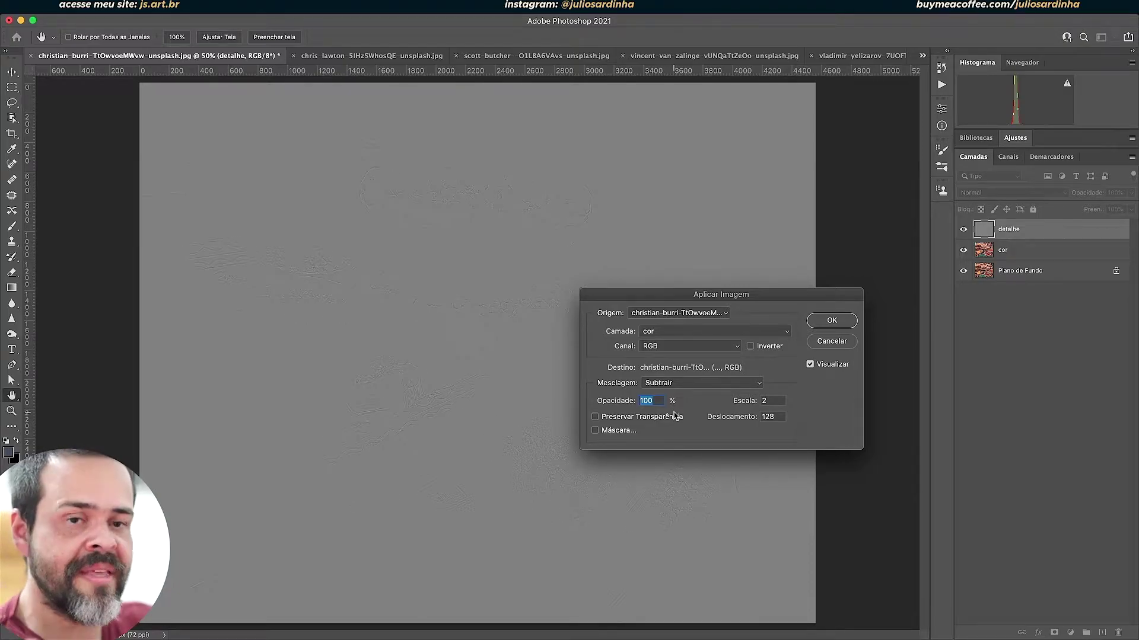
pyautogui.moveTo(724, 298); pyautogui.dragTo(774, 183)
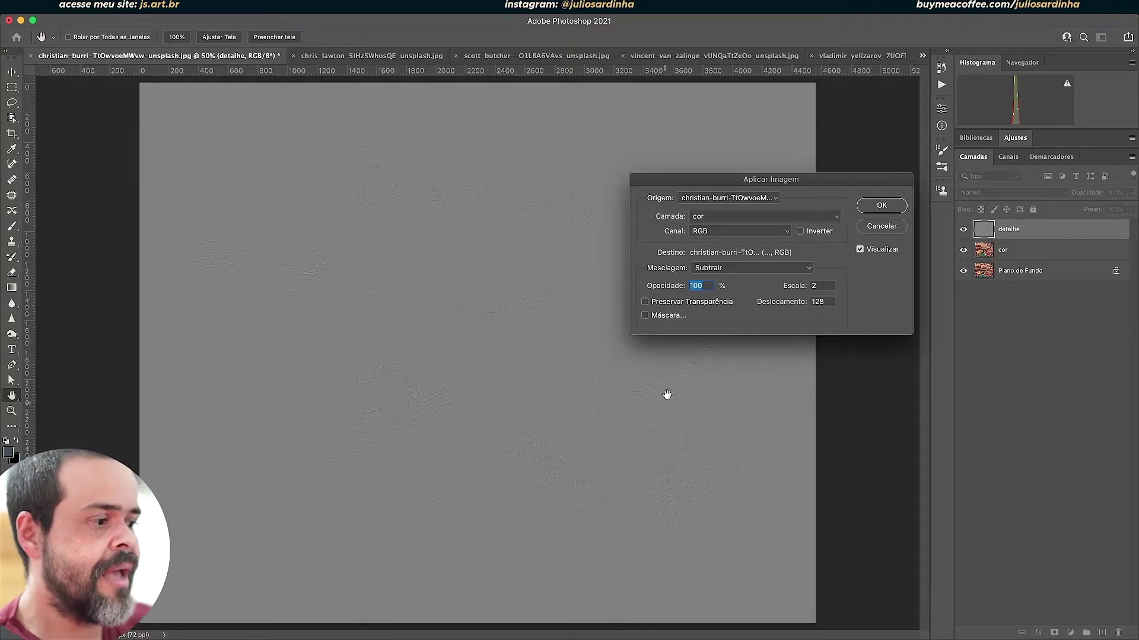
pyautogui.moveTo(741, 185); pyautogui.dragTo(528, 161)
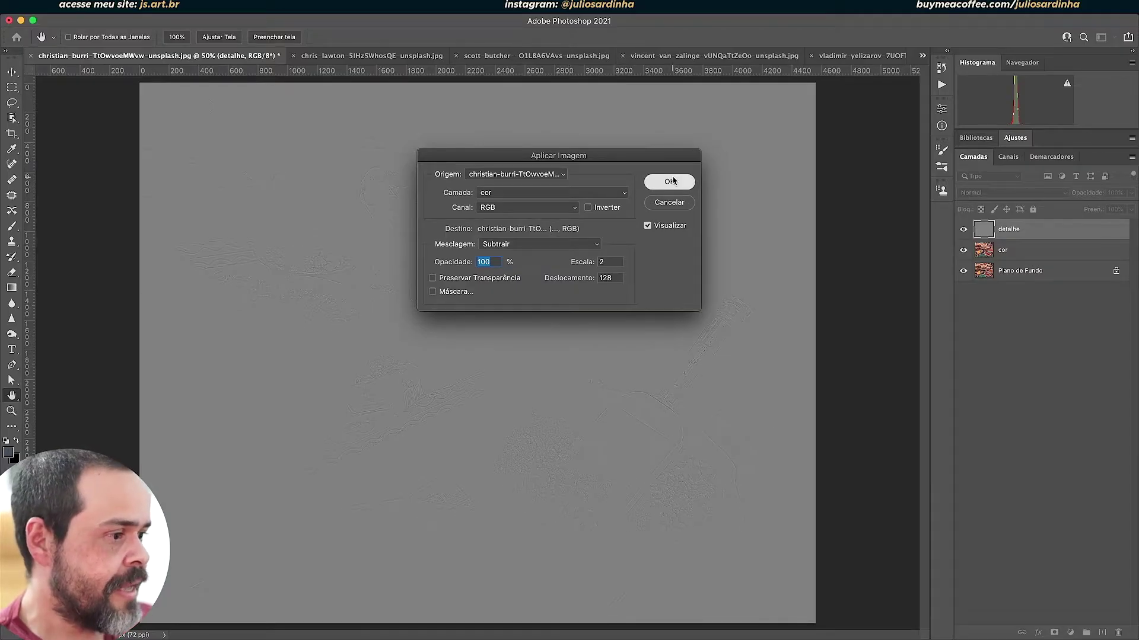
pyautogui.click(671, 181)
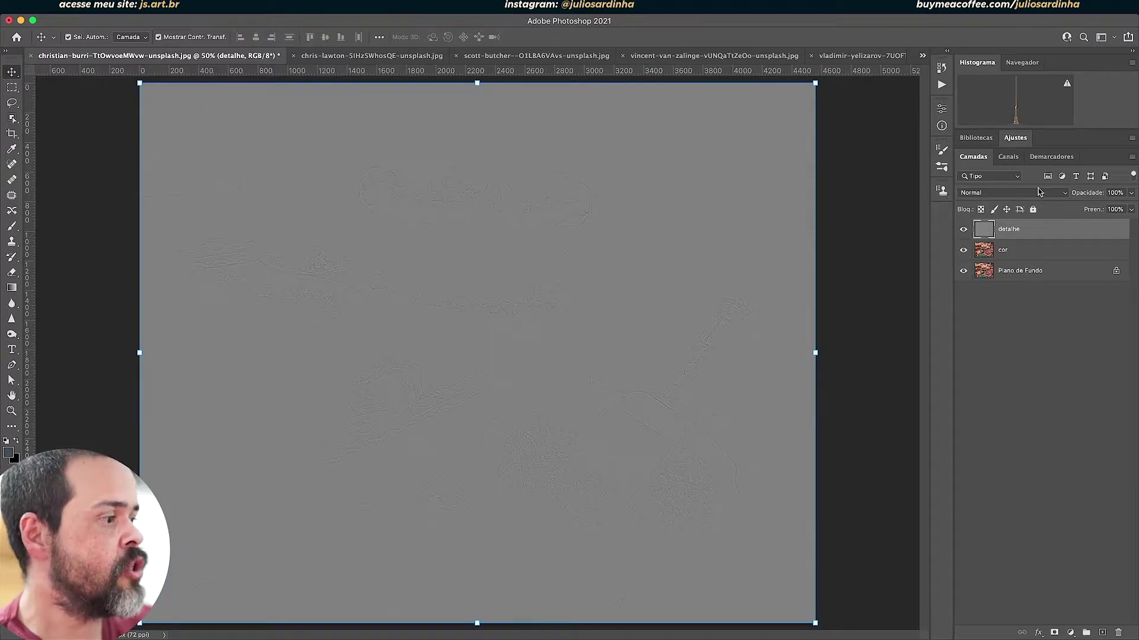
# Set the detalhe layer's blend mode to Luz Linear and compare the detalhe and cor layers with the original background
pyautogui.click(1066, 192)
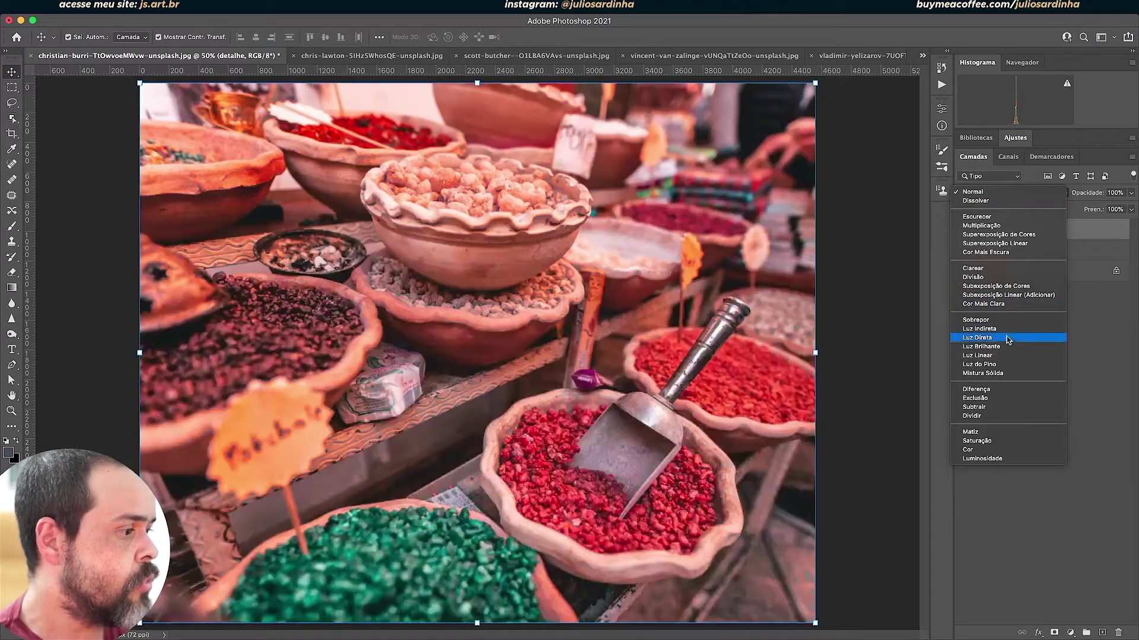
pyautogui.click(1002, 356)
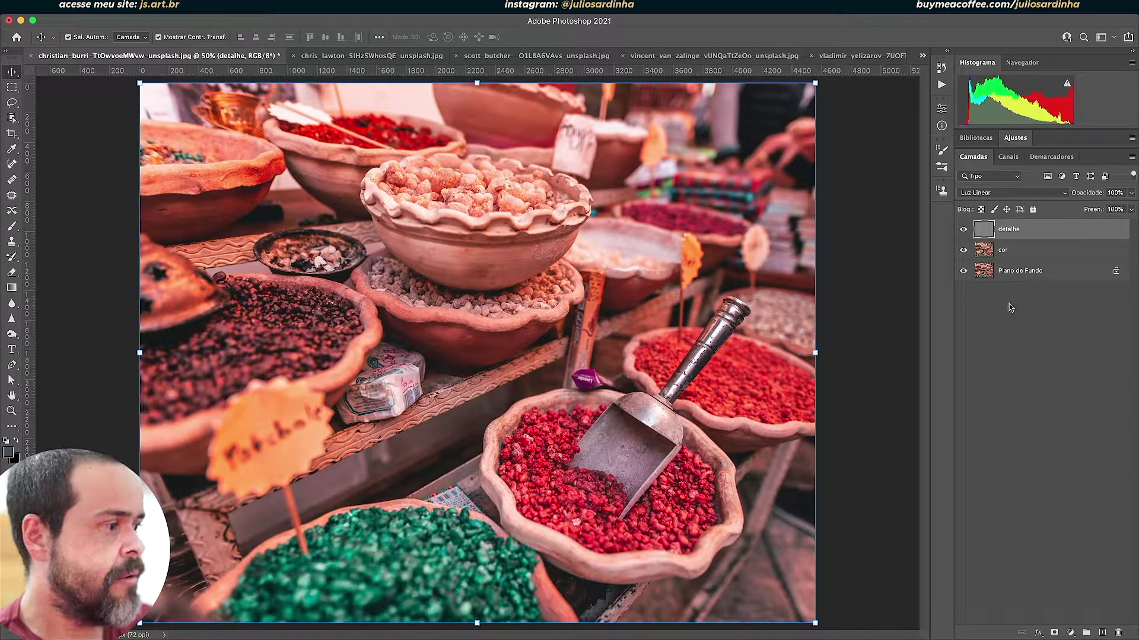
pyautogui.click(963, 251)
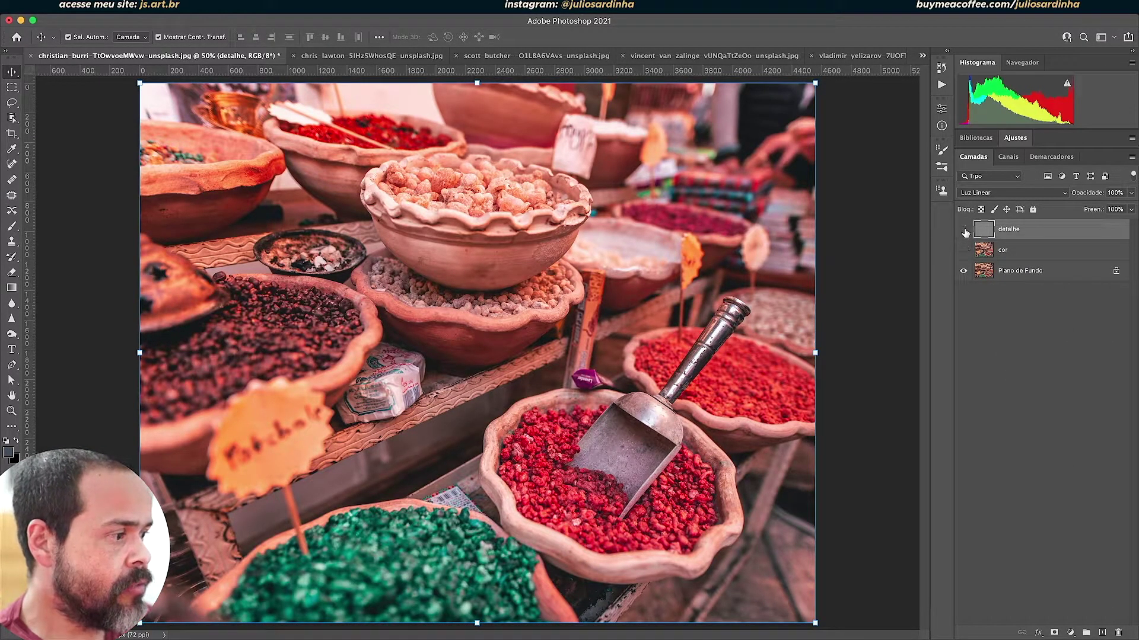
pyautogui.click(964, 230)
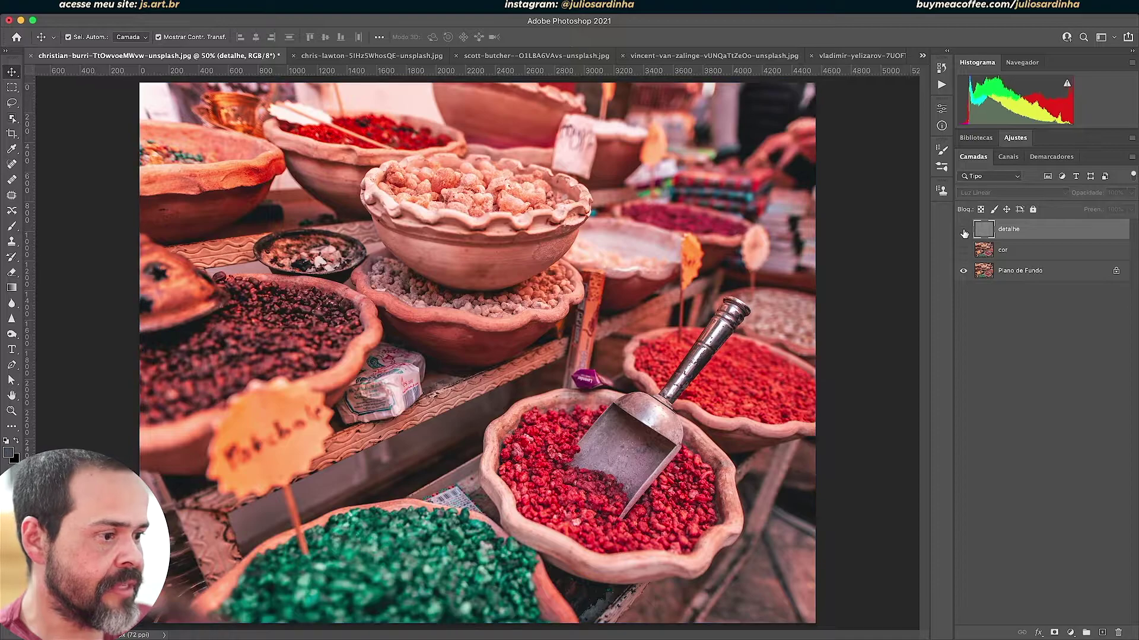
pyautogui.click(964, 252)
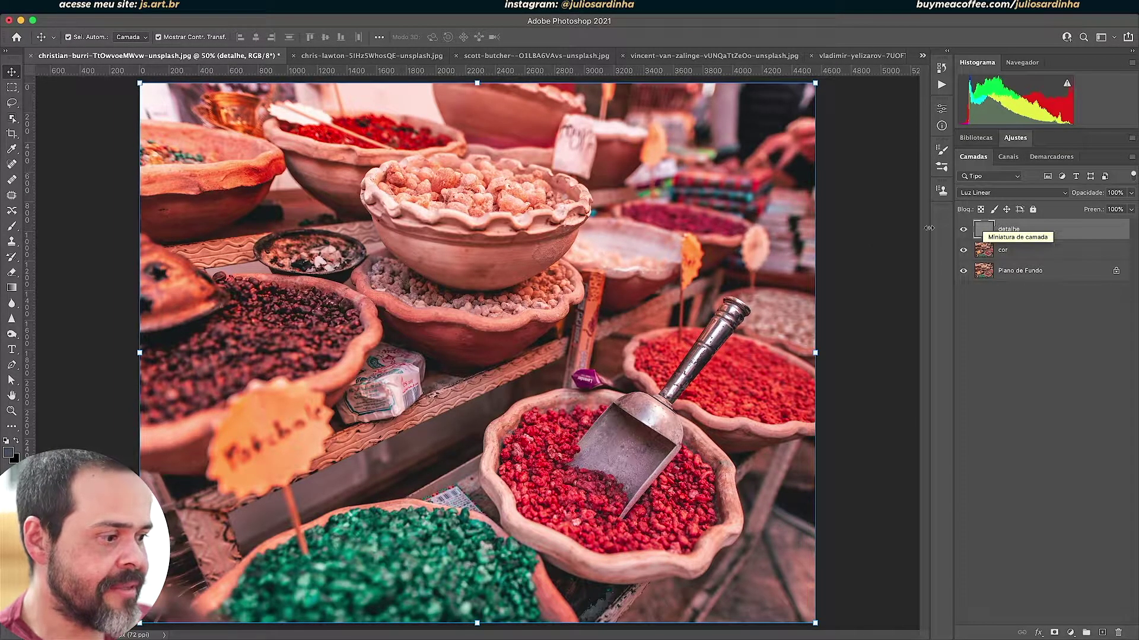
pyautogui.press('super+plus')
pyautogui.press('super+plus')
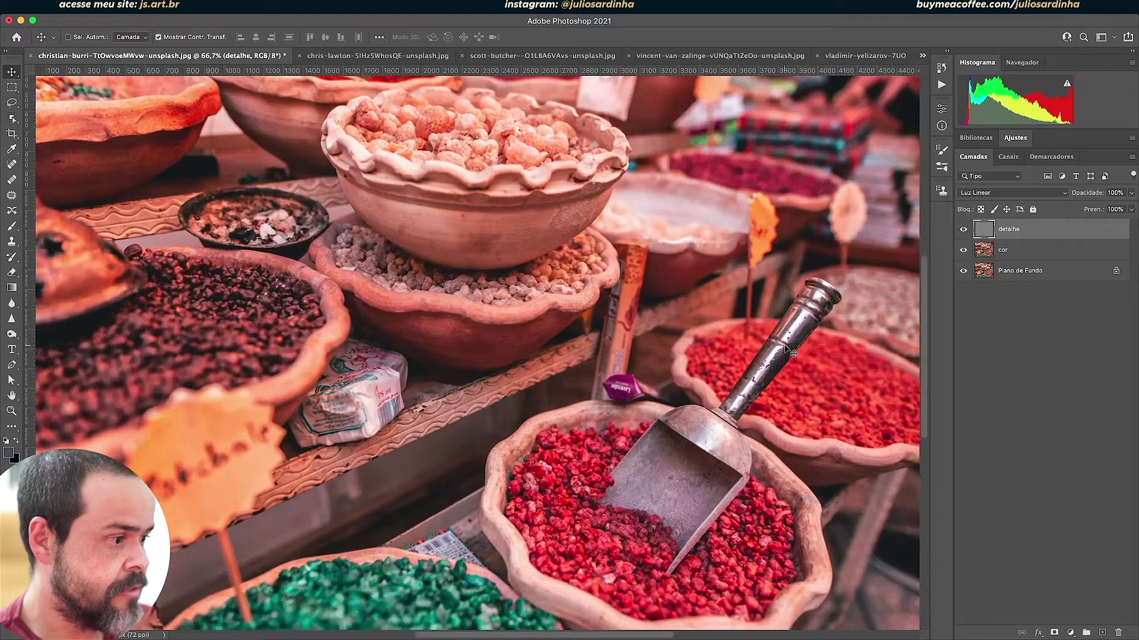
# Duplicate the detalhe layer and toggle the copy's visibility to compare the extra sharpening on the scoop
pyautogui.moveTo(763, 337); pyautogui.dragTo(528, 263)
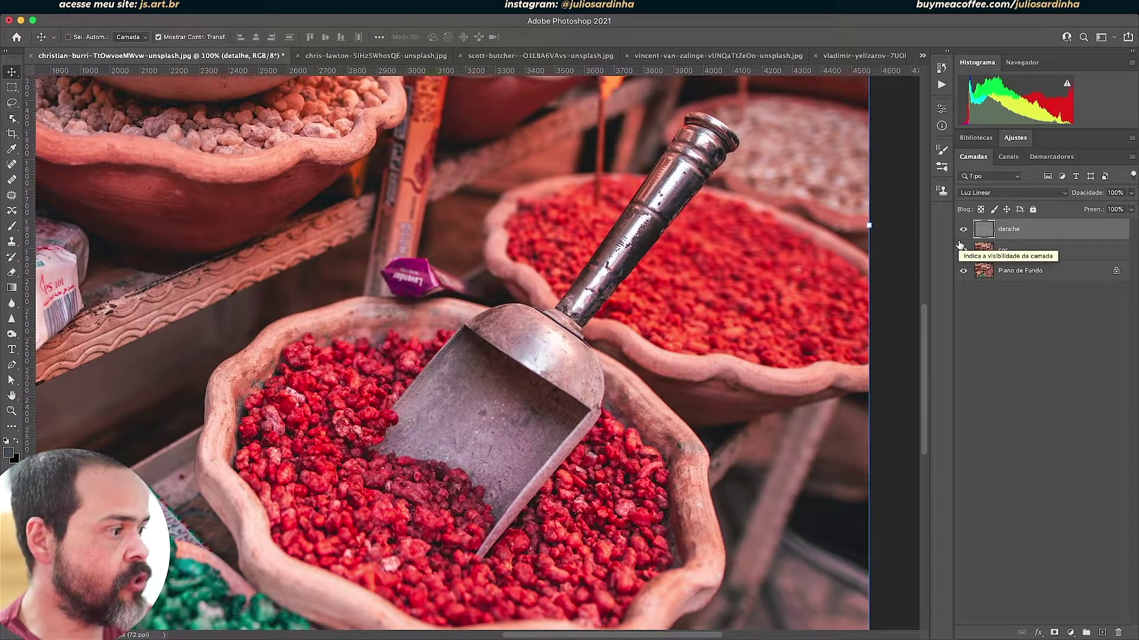
pyautogui.press('super+j')
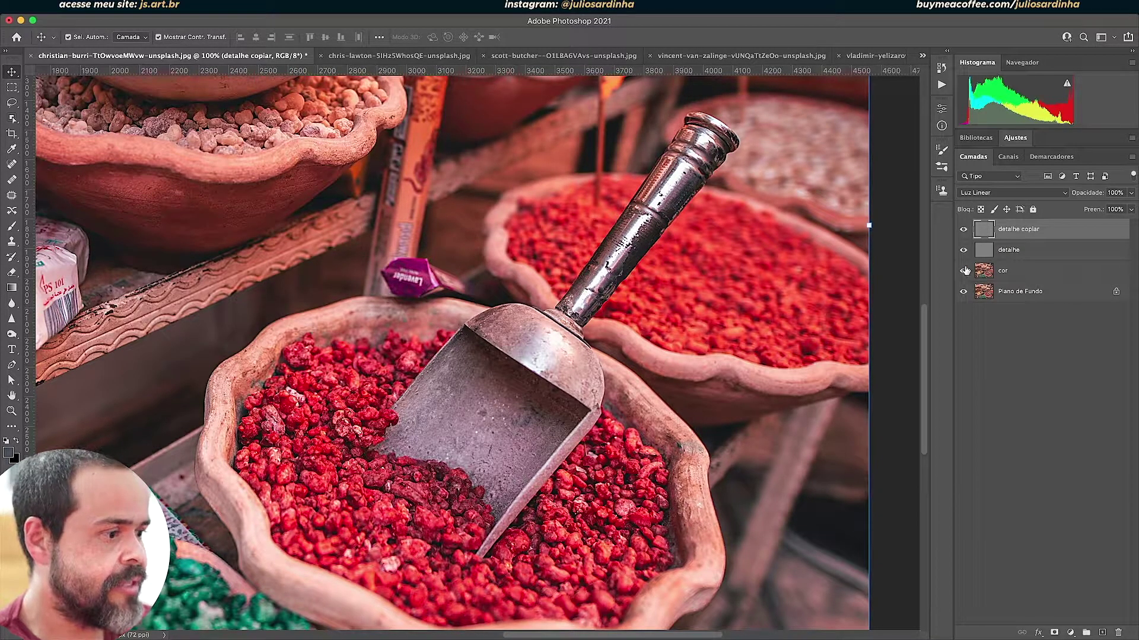
pyautogui.click(965, 230)
pyautogui.click(965, 231)
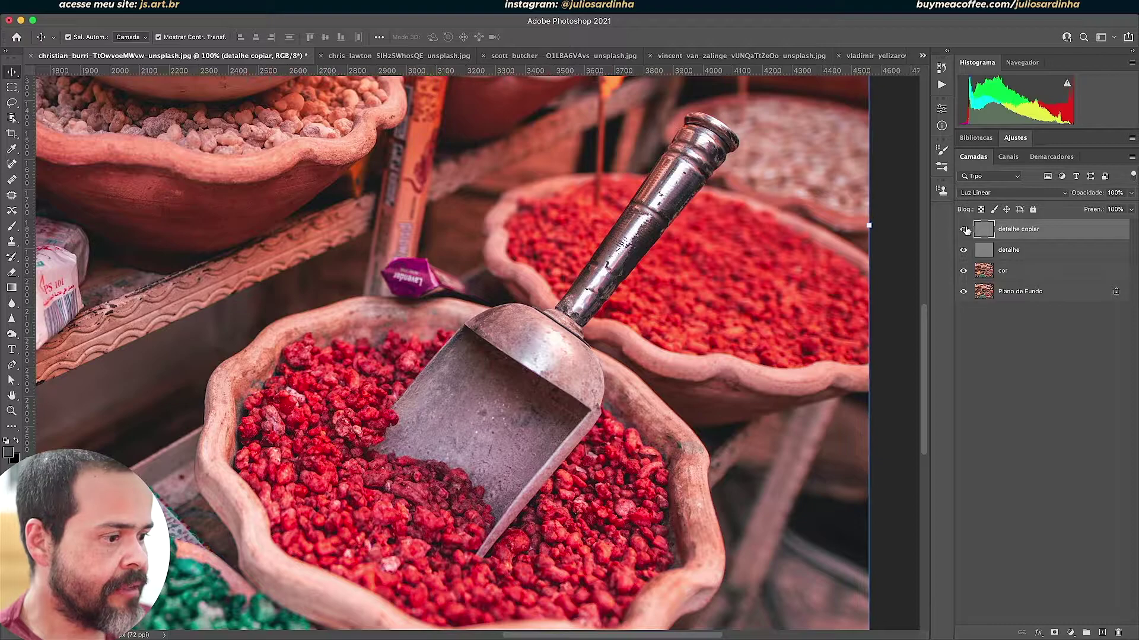
pyautogui.click(965, 230)
pyautogui.click(966, 230)
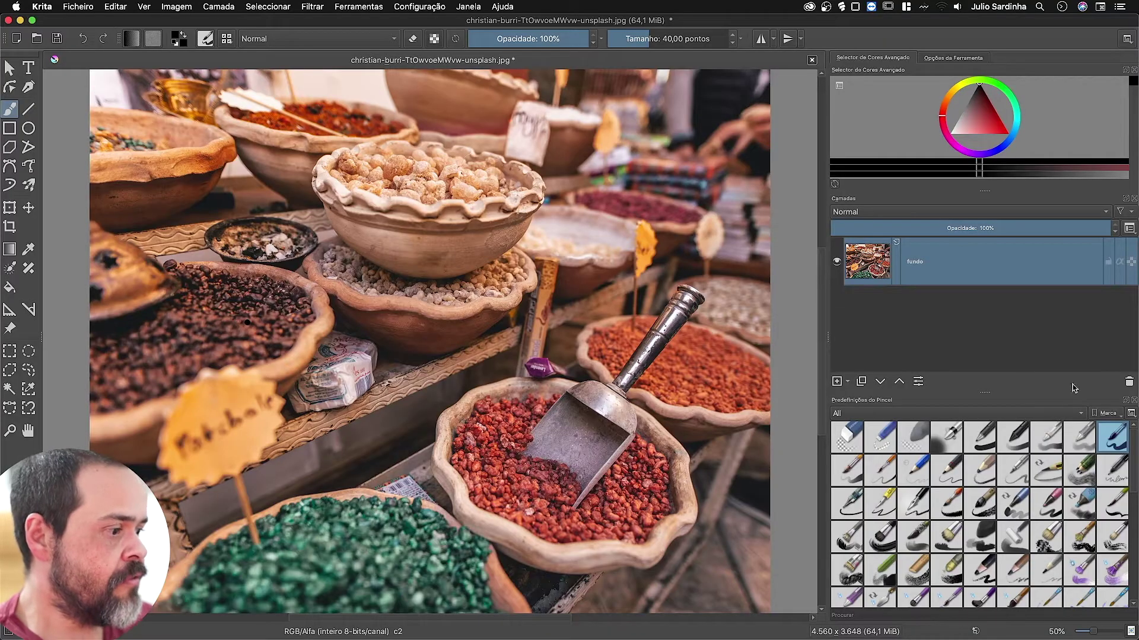
# In Krita, duplicate the fundo layer and apply the Passa-Alto Gaussiano filter to the copy with a radius of 10
pyautogui.click(861, 382)
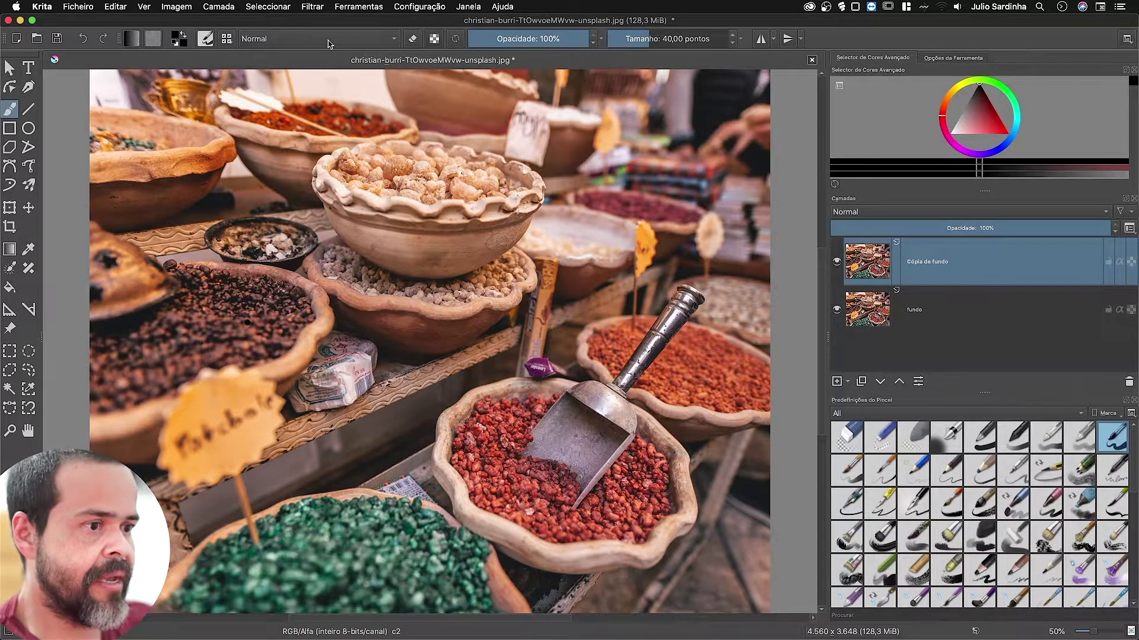
pyautogui.click(306, 6)
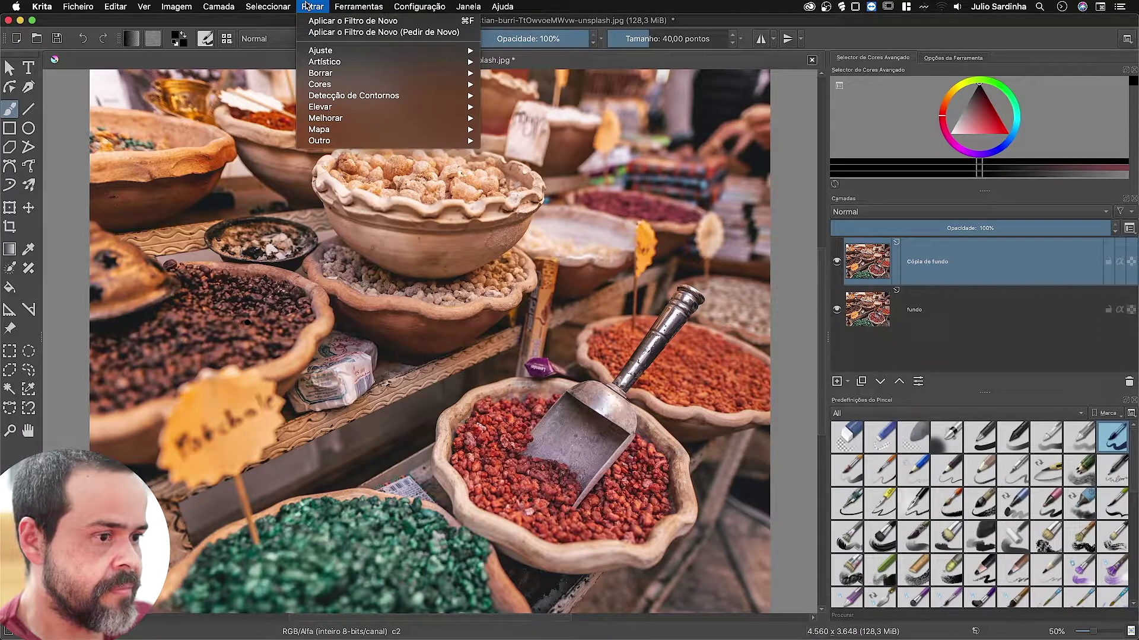
pyautogui.moveTo(356, 101)
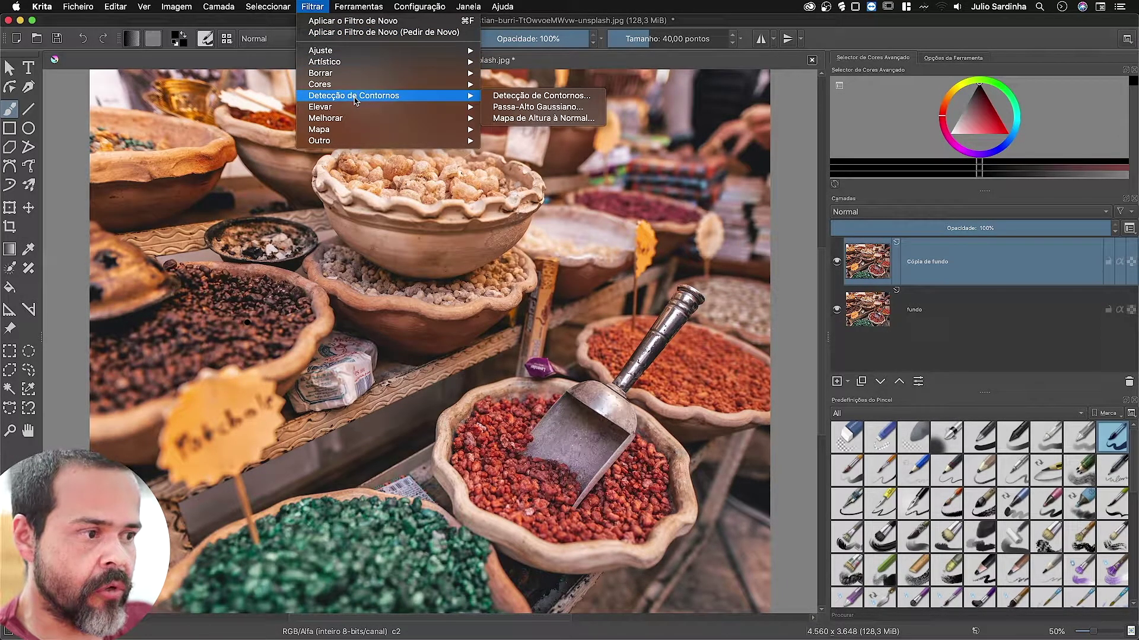
pyautogui.click(524, 108)
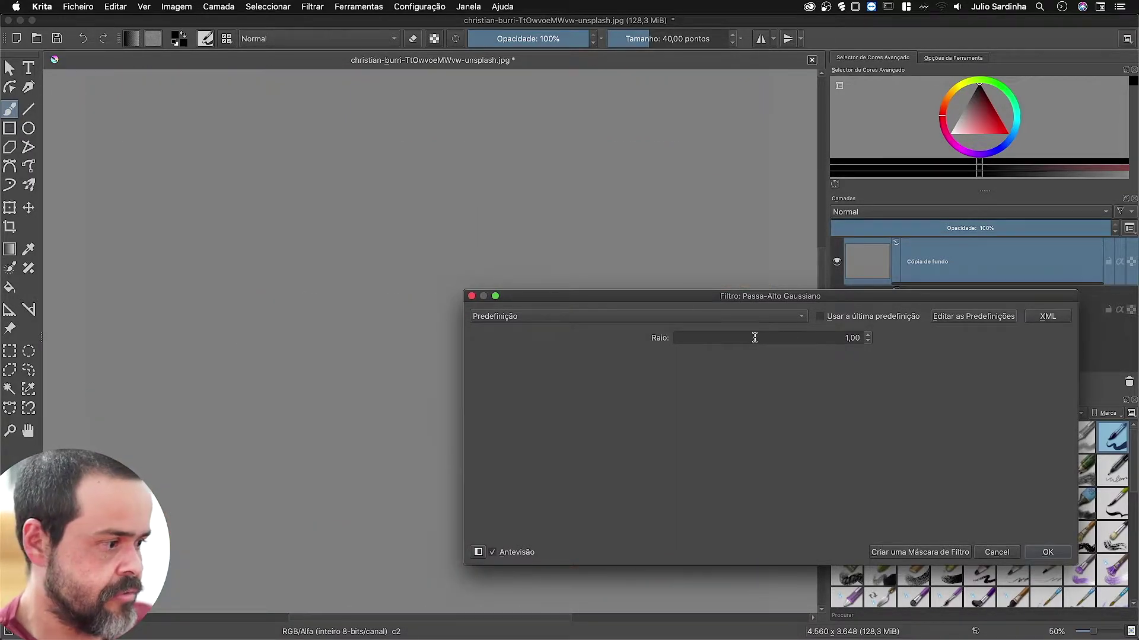
pyautogui.click(813, 339)
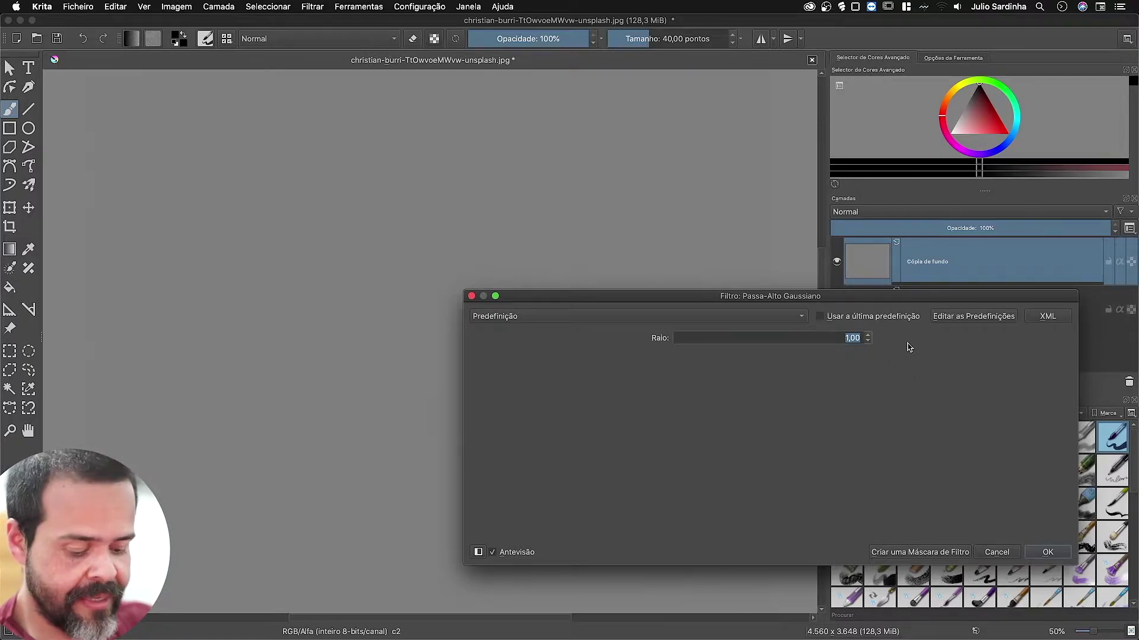
pyautogui.write('10')
pyautogui.press('Return')
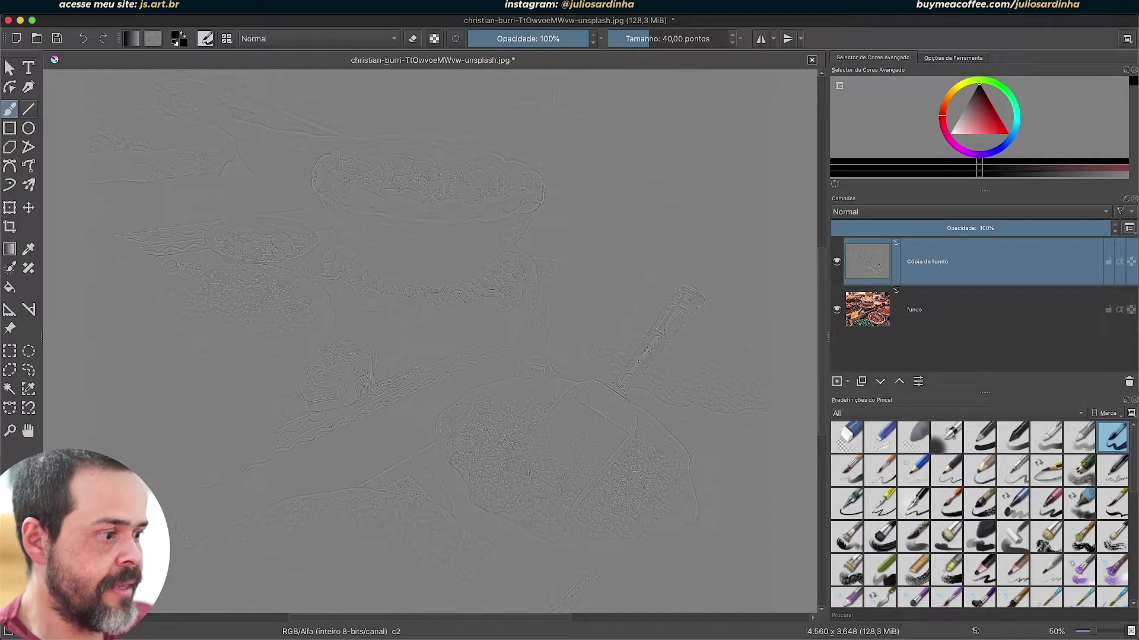
# Try the Luz Suave (SVG) blend mode on the filtered copy, comparing the scoop with and without it
pyautogui.press('1')
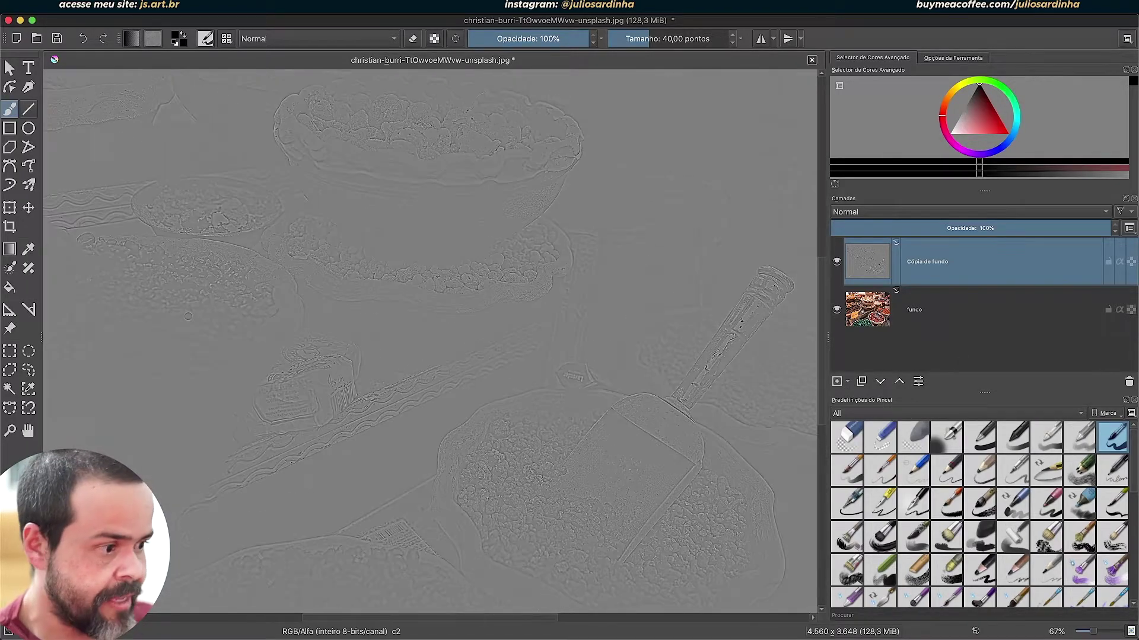
pyautogui.moveTo(696, 287); pyautogui.dragTo(383, 219)
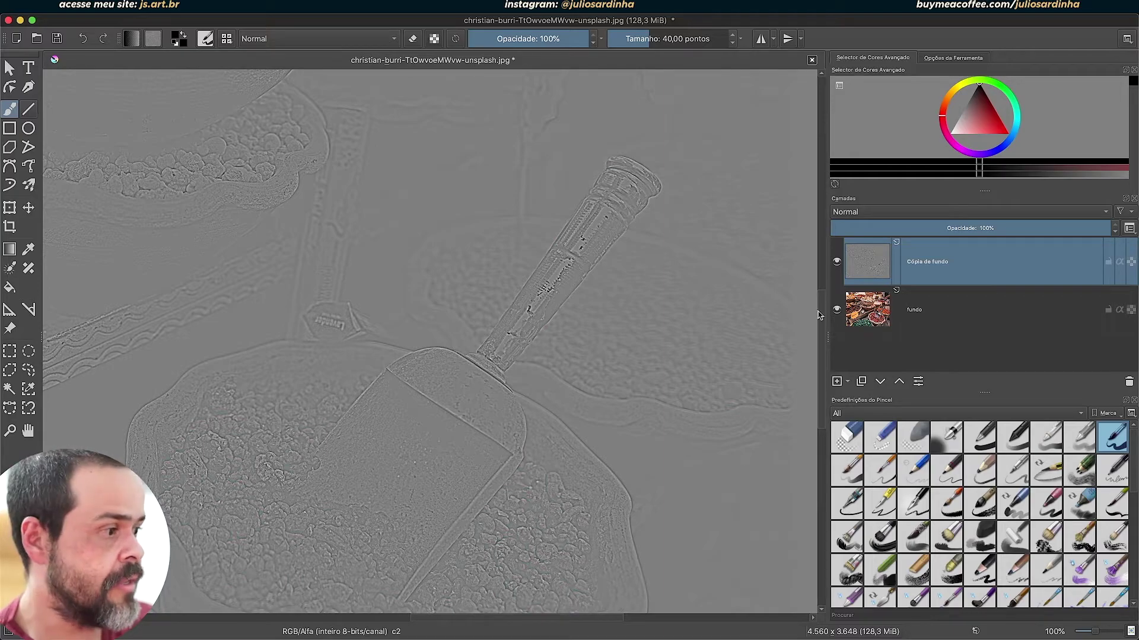
pyautogui.click(887, 214)
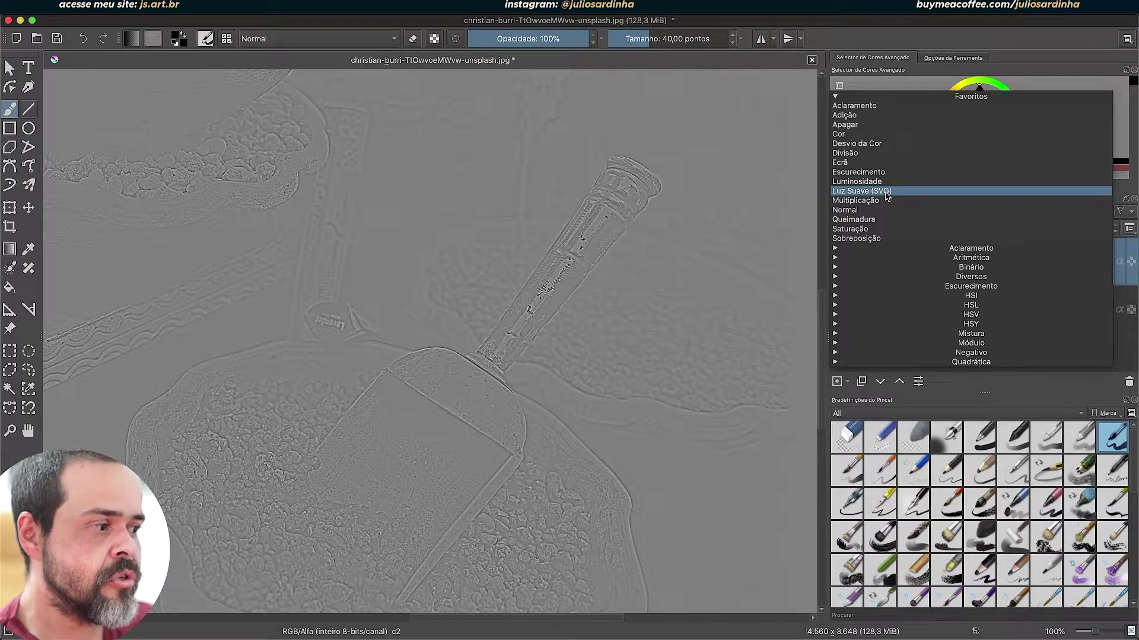
pyautogui.click(885, 191)
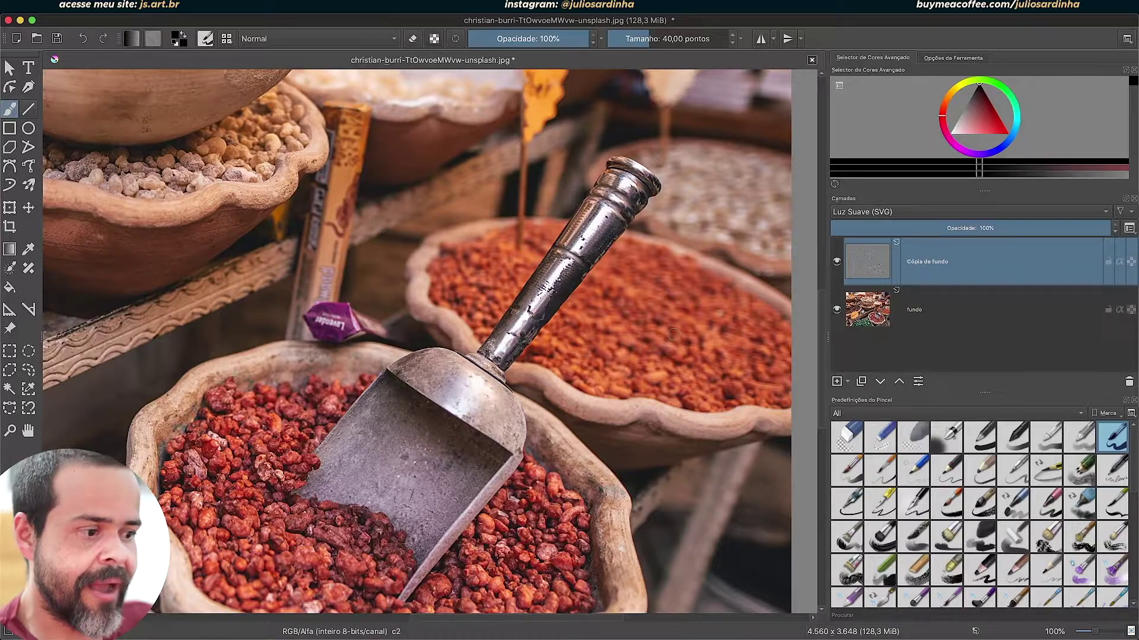
pyautogui.click(836, 262)
pyautogui.click(836, 262)
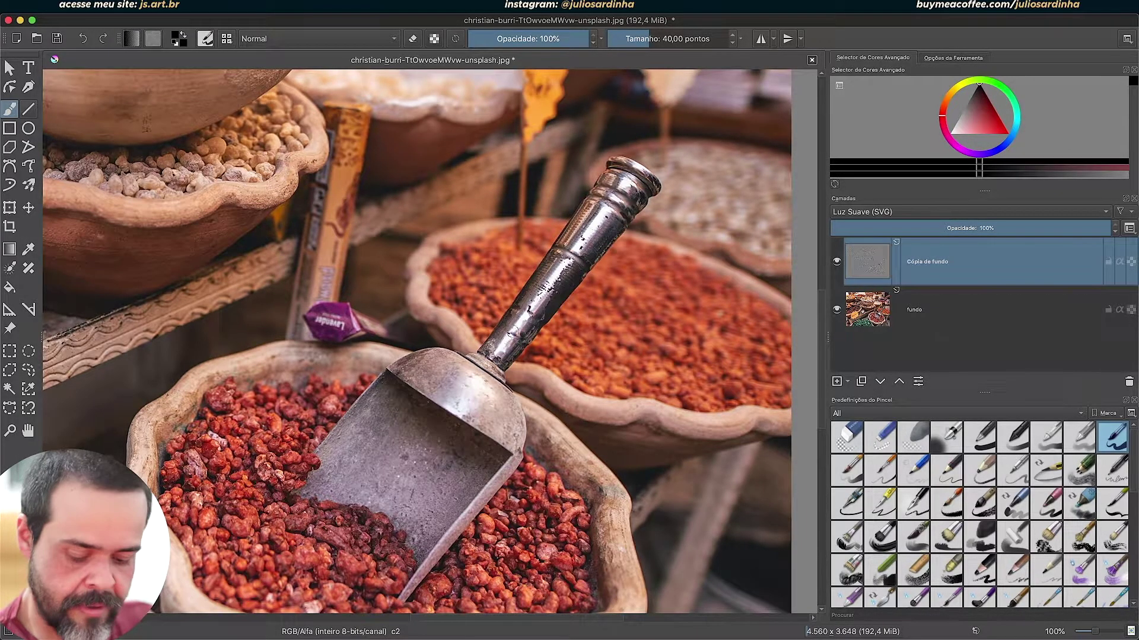
pyautogui.press('+')
pyautogui.click(836, 261)
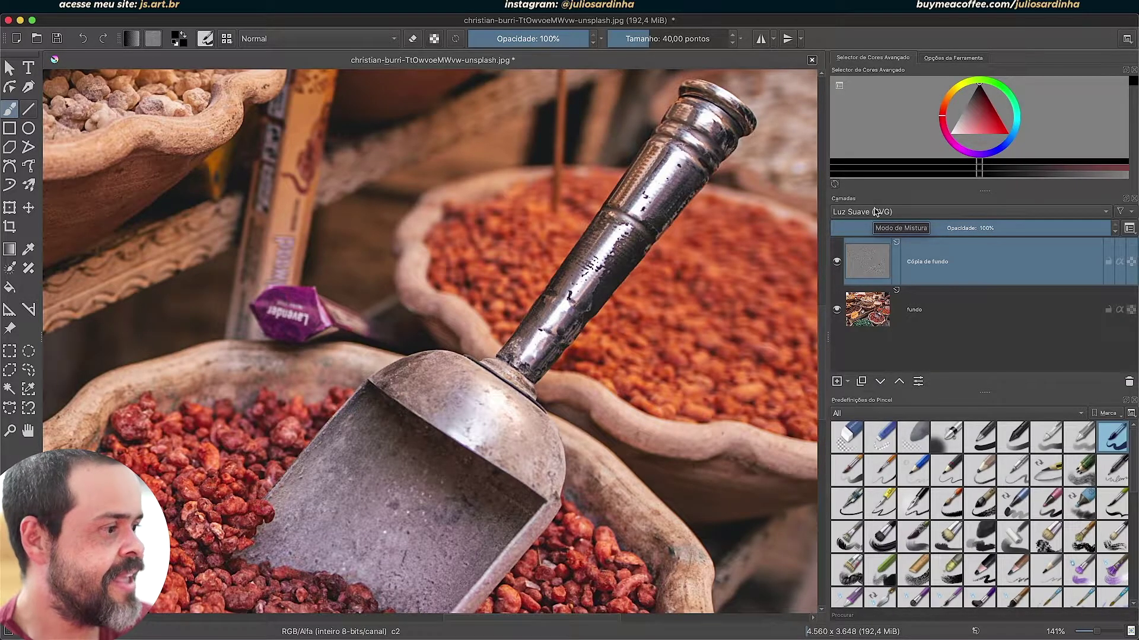
# Set the filtered copy's blend mode to Sobreposição and toggle its visibility to compare the sharpening
pyautogui.click(875, 212)
pyautogui.click(871, 259)
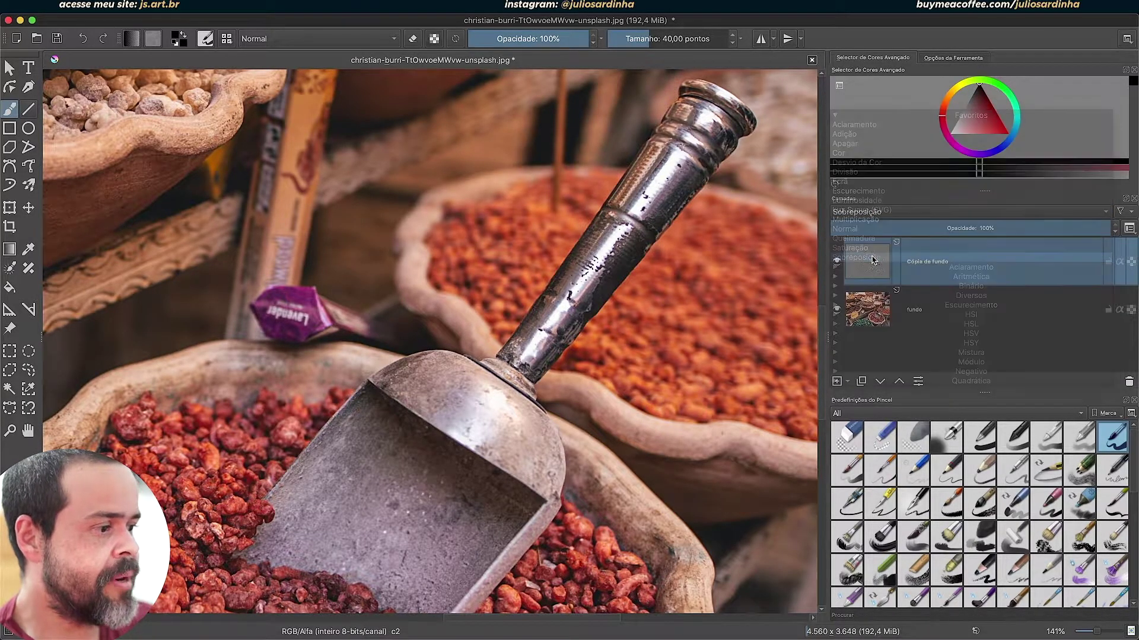
pyautogui.click(837, 262)
pyautogui.click(837, 262)
pyautogui.click(837, 262)
pyautogui.click(836, 261)
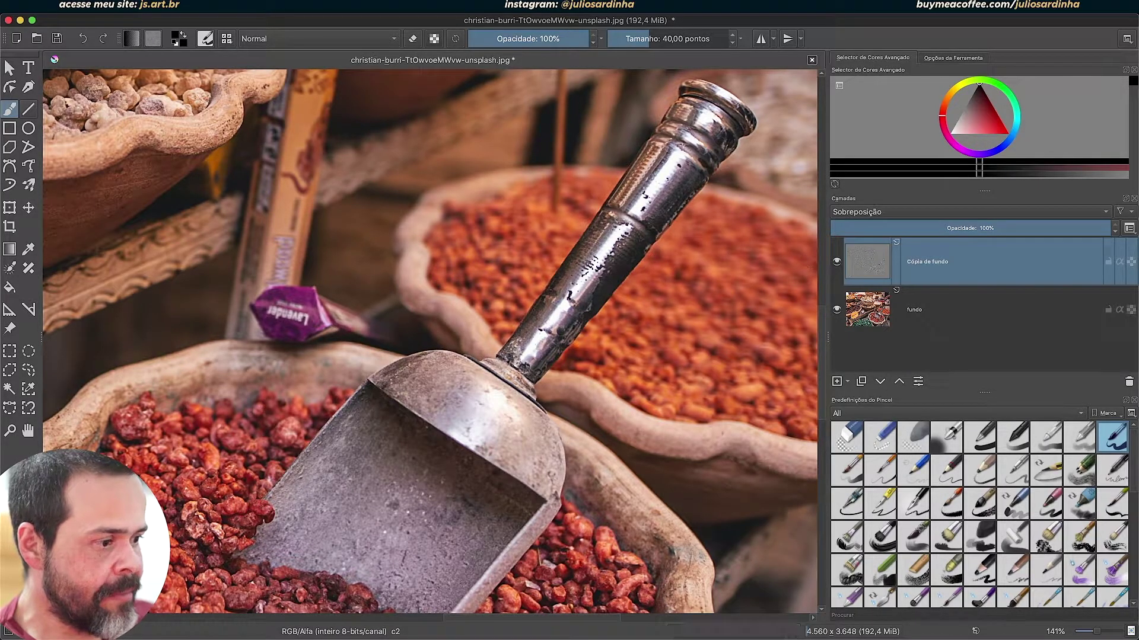
# Compare the scoop handle's detail with and without the filtered copy at close range and at 100% zoom
pyautogui.scroll(1, 617, 268)
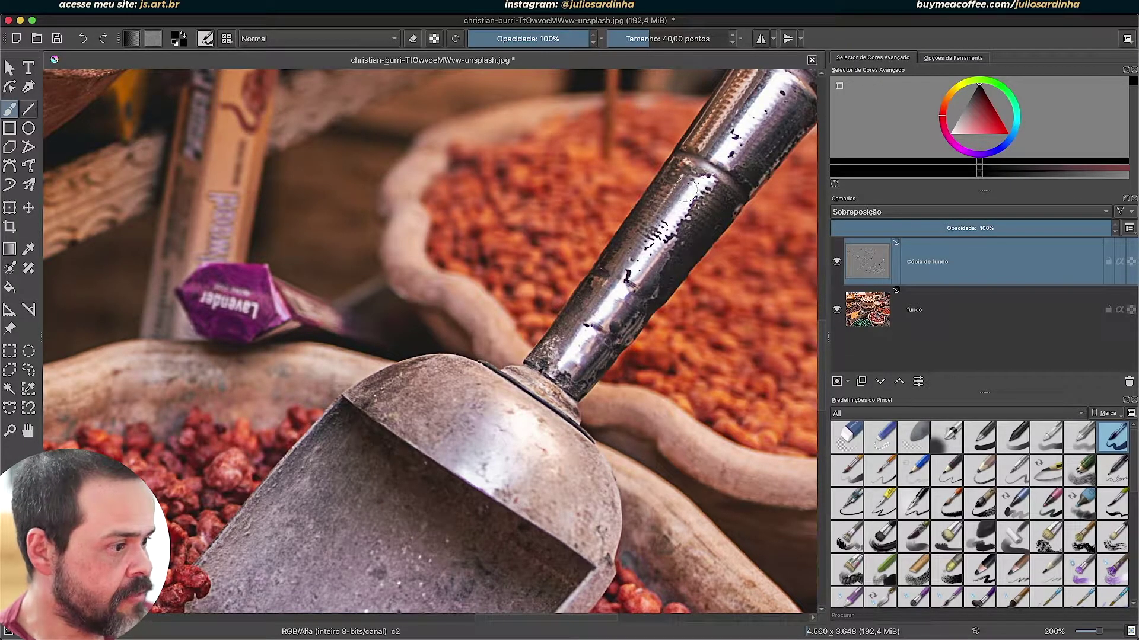
pyautogui.click(838, 263)
pyautogui.click(837, 262)
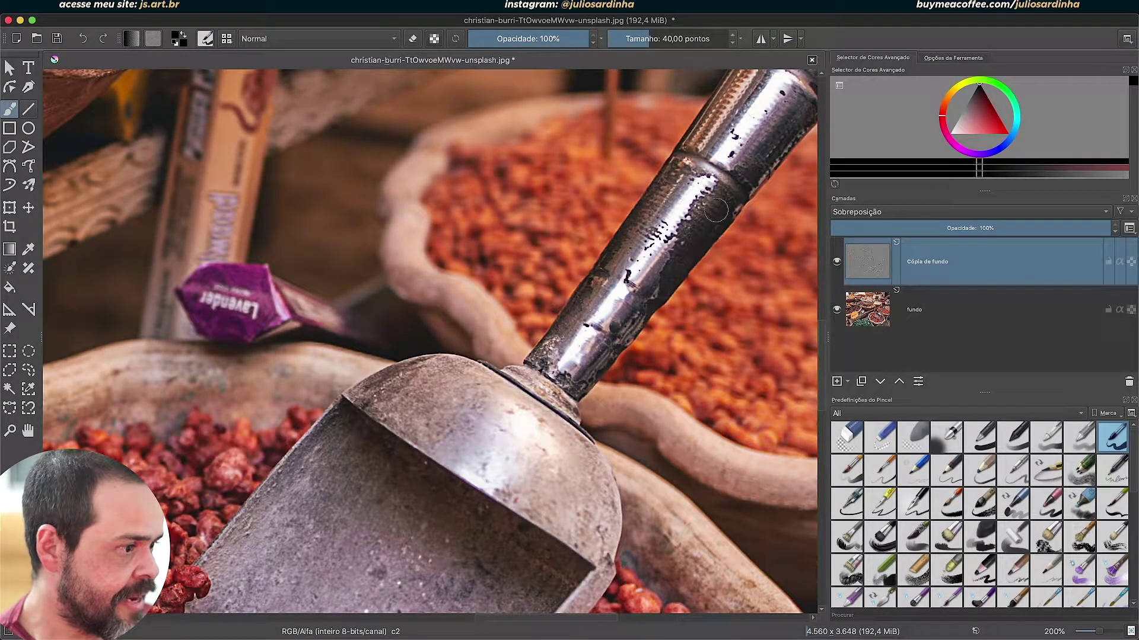
pyautogui.click(837, 262)
pyautogui.click(836, 262)
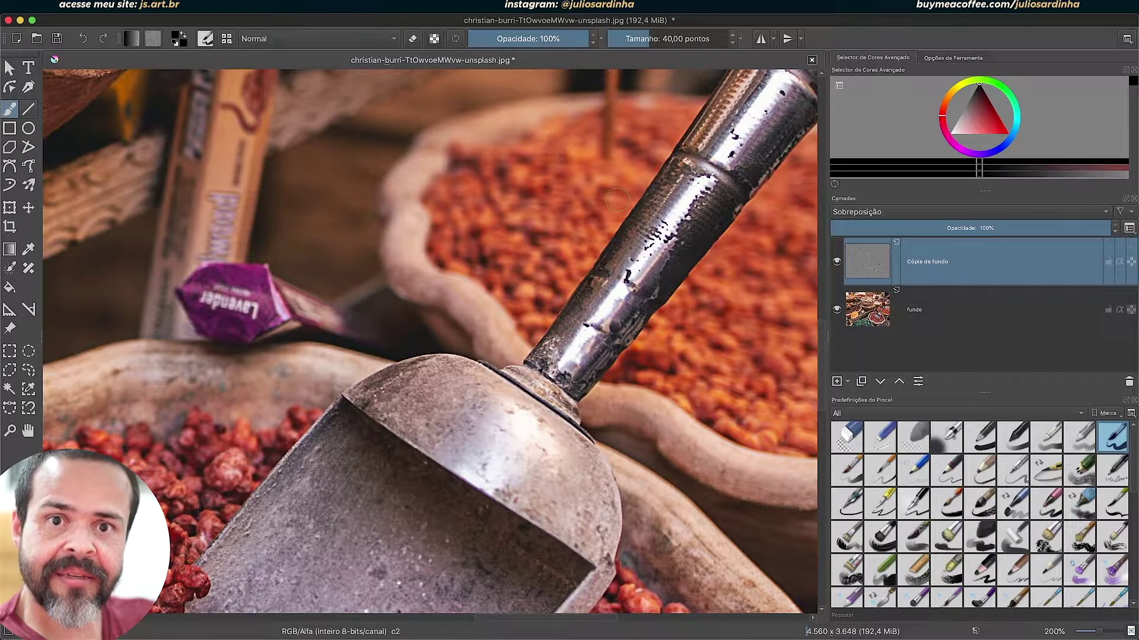
pyautogui.press('-')
pyautogui.press('-')
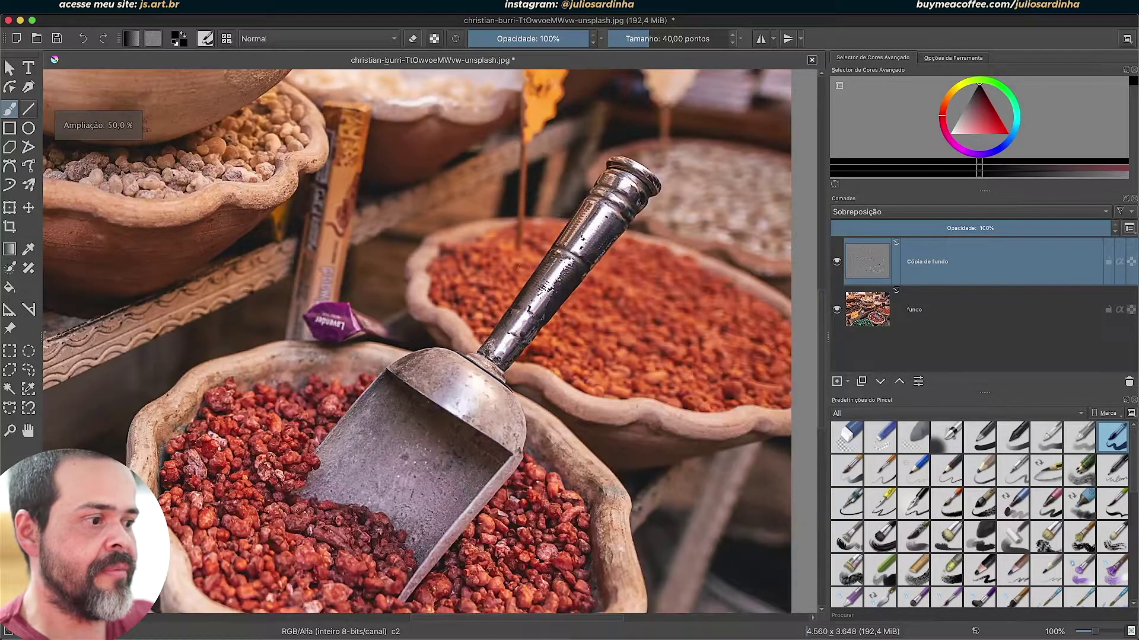
pyautogui.click(836, 262)
pyautogui.click(837, 262)
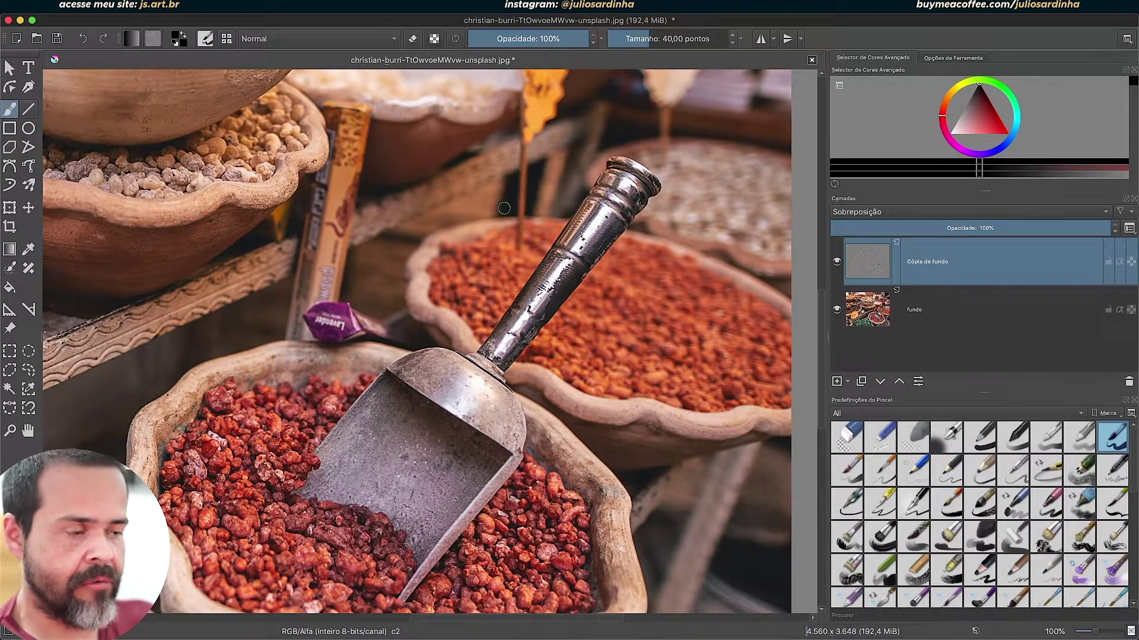
# Switch to GIMP and duplicate the spice market photo's layer
pyautogui.press('super+Tab')
pyautogui.press('super+Tab')
pyautogui.press('super+Tab')
pyautogui.press('super+Tab')
pyautogui.press('super+Tab')
pyautogui.press('super+Tab')
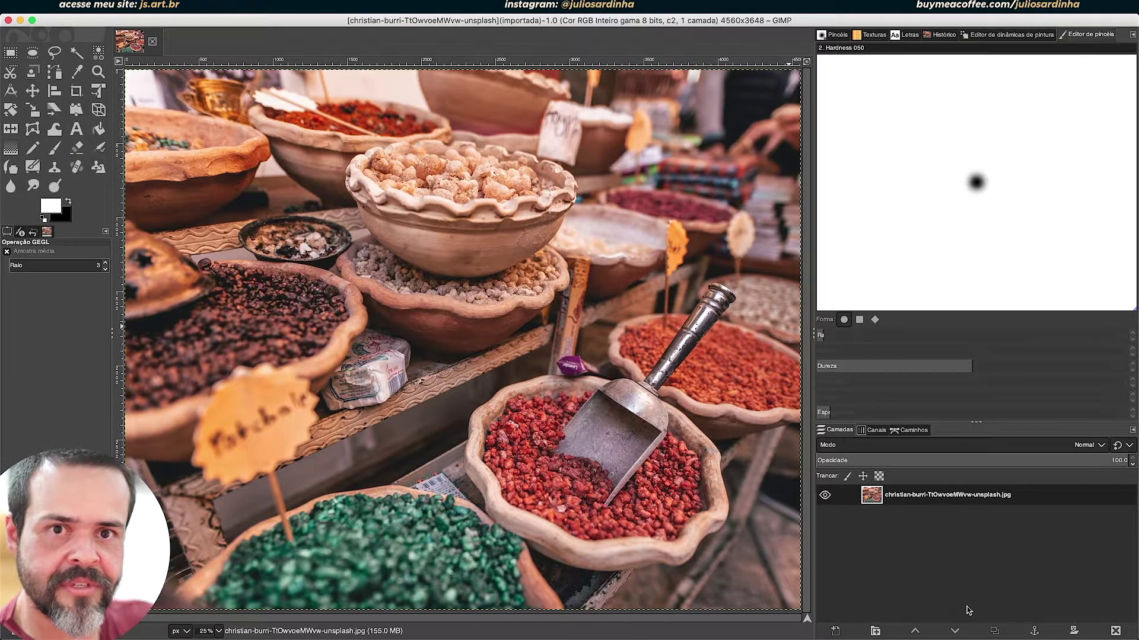
pyautogui.click(1000, 632)
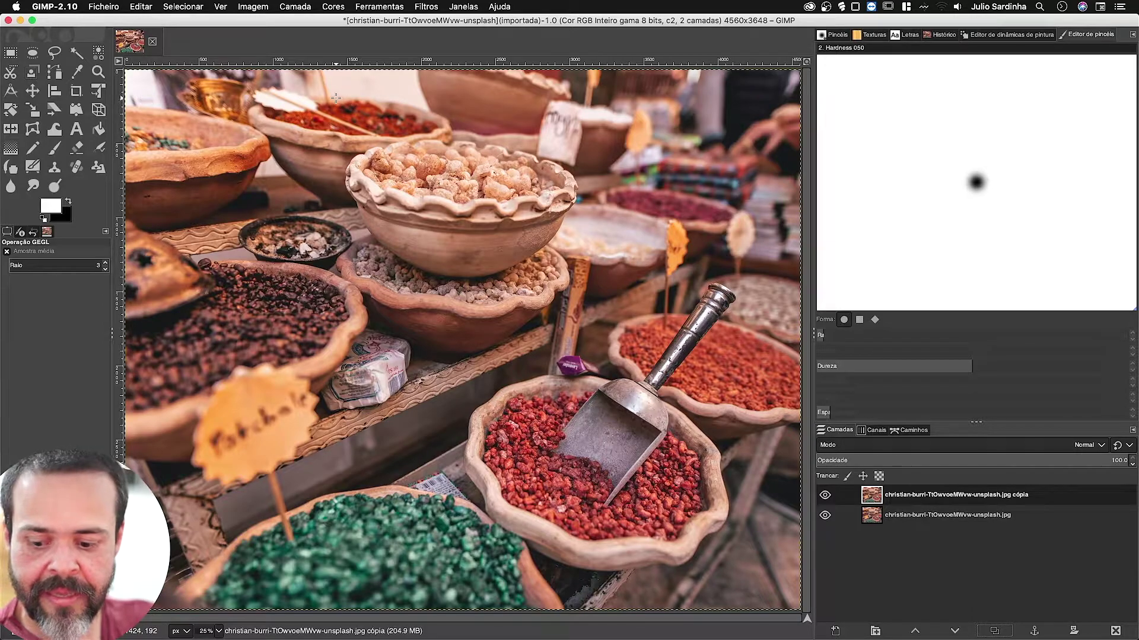
# Apply the Passa altos filter to the duplicated layer with Std. Dev. 4.0 and contrast 1.000
pyautogui.click(426, 7)
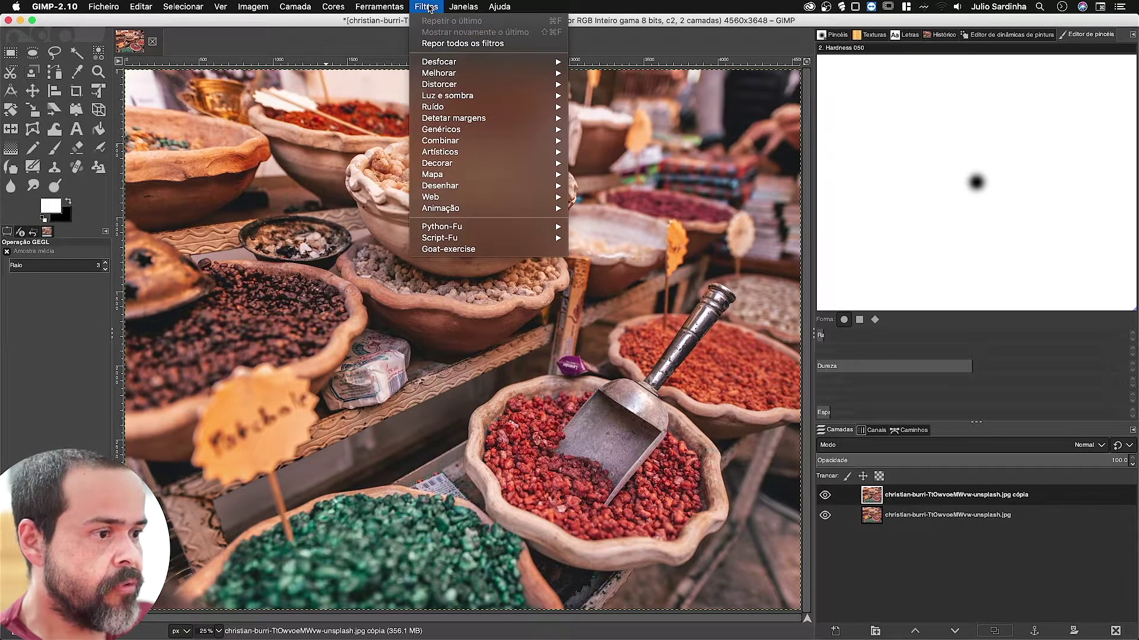
pyautogui.moveTo(441, 73)
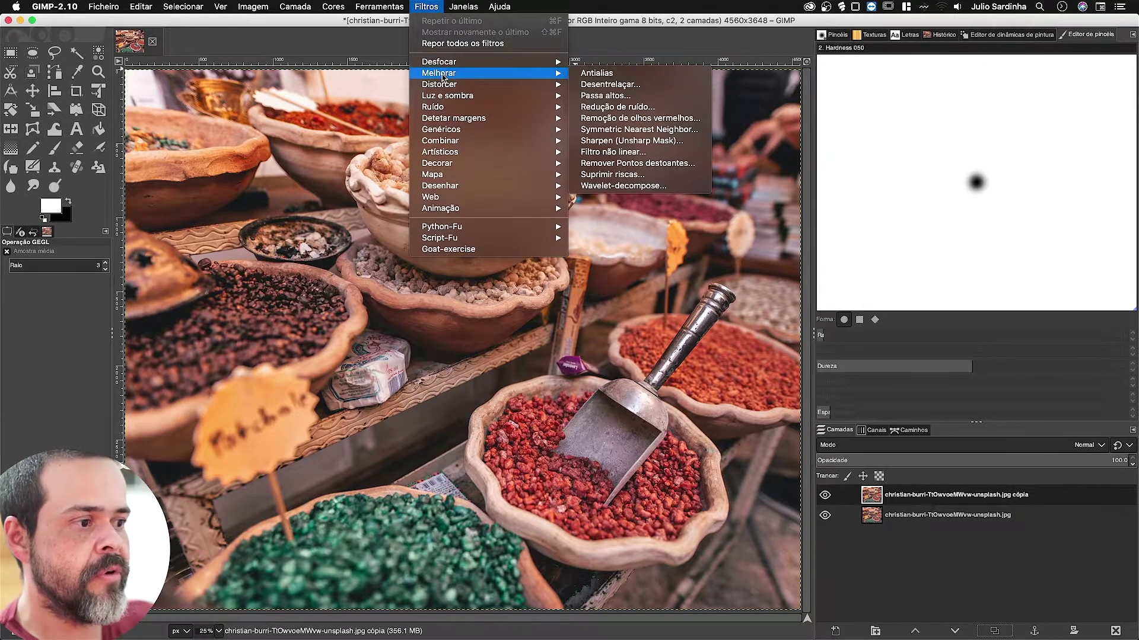
pyautogui.click(619, 97)
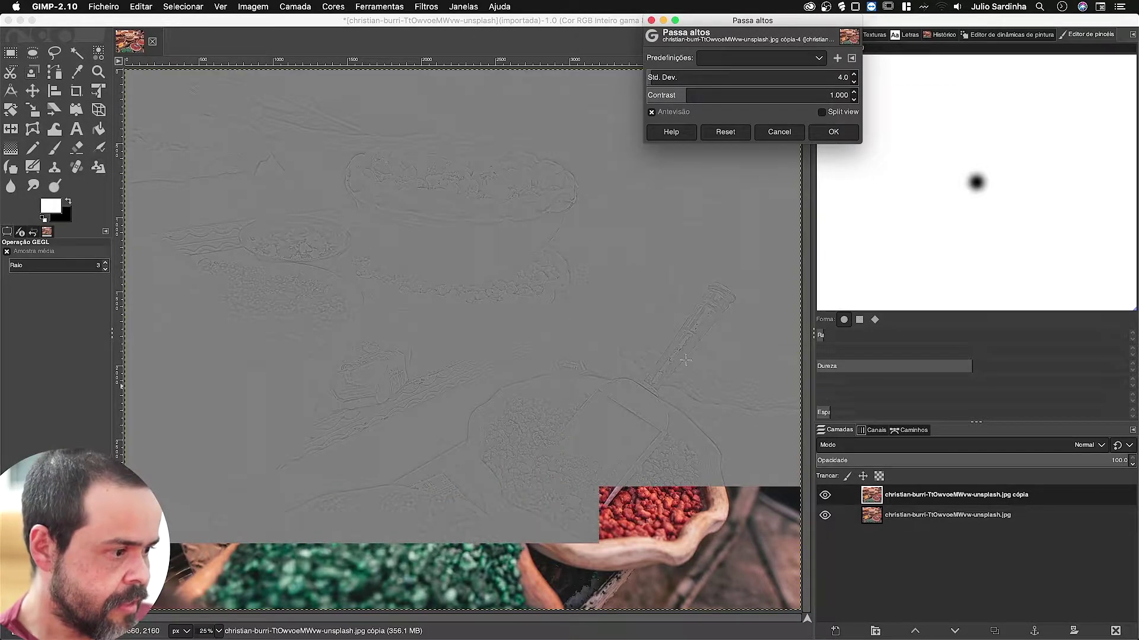
pyautogui.click(836, 134)
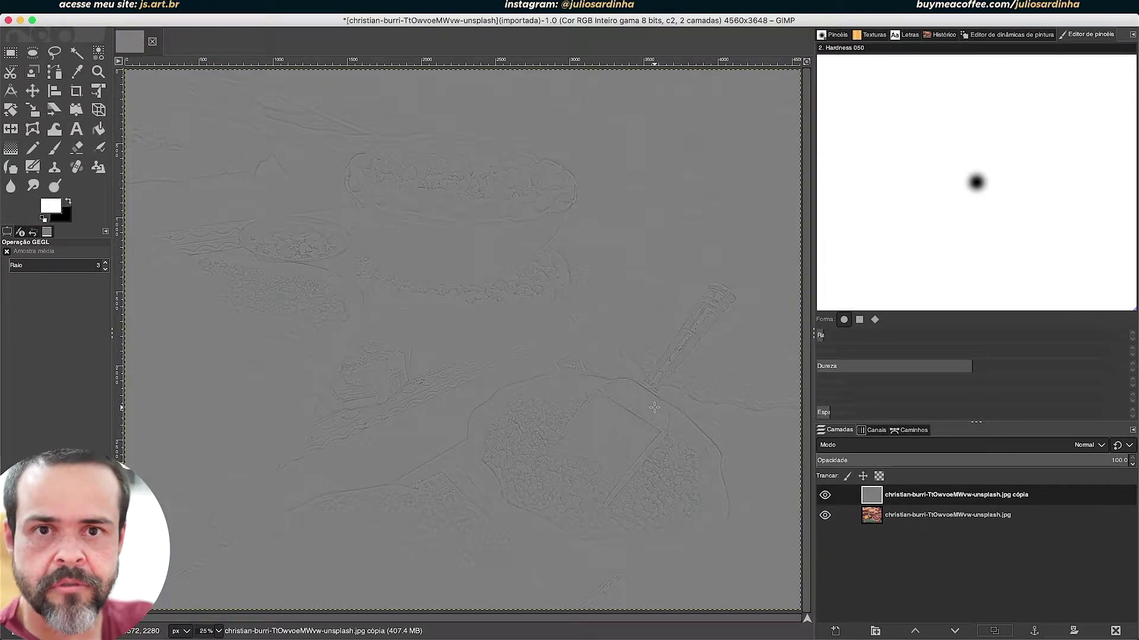
# Set the high-pass layer's blend mode to Sobrepor
pyautogui.click(1098, 445)
pyautogui.click(1100, 447)
pyautogui.click(1100, 446)
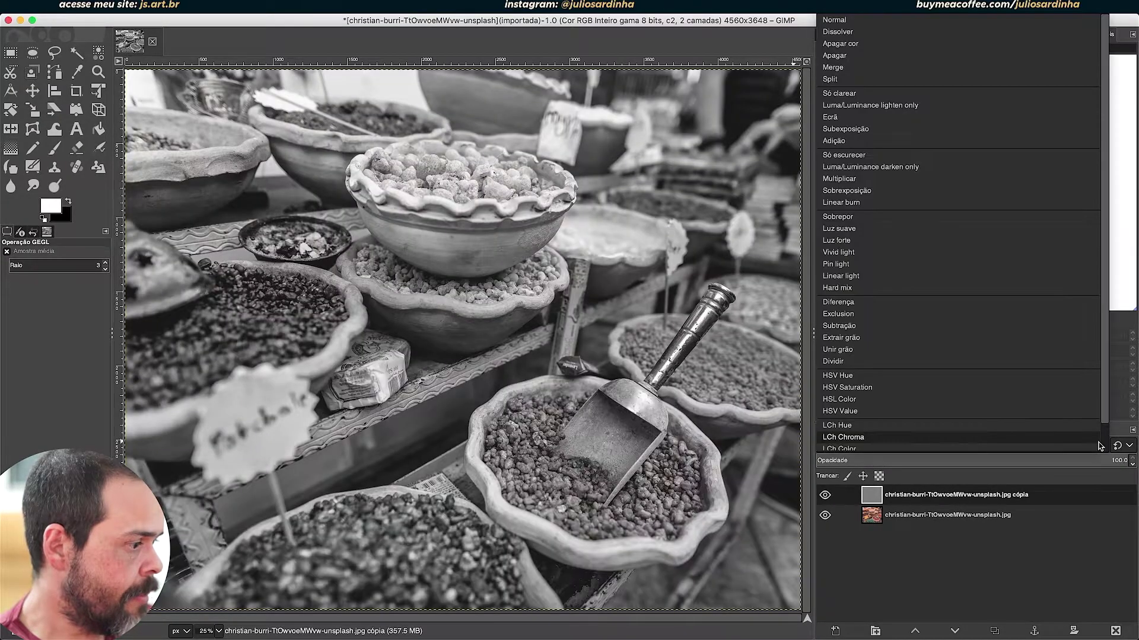
pyautogui.click(874, 219)
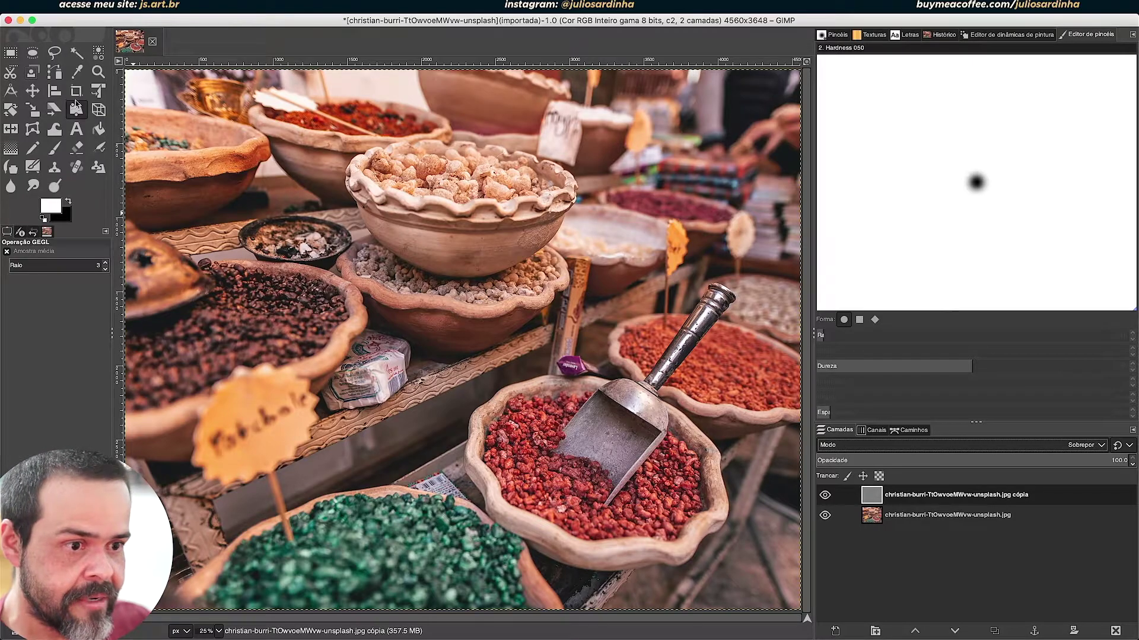
# Examine the scoop handle up close, comparing its edges with and without the high-pass layer
pyautogui.click(98, 72)
pyautogui.moveTo(554, 233); pyautogui.dragTo(750, 468)
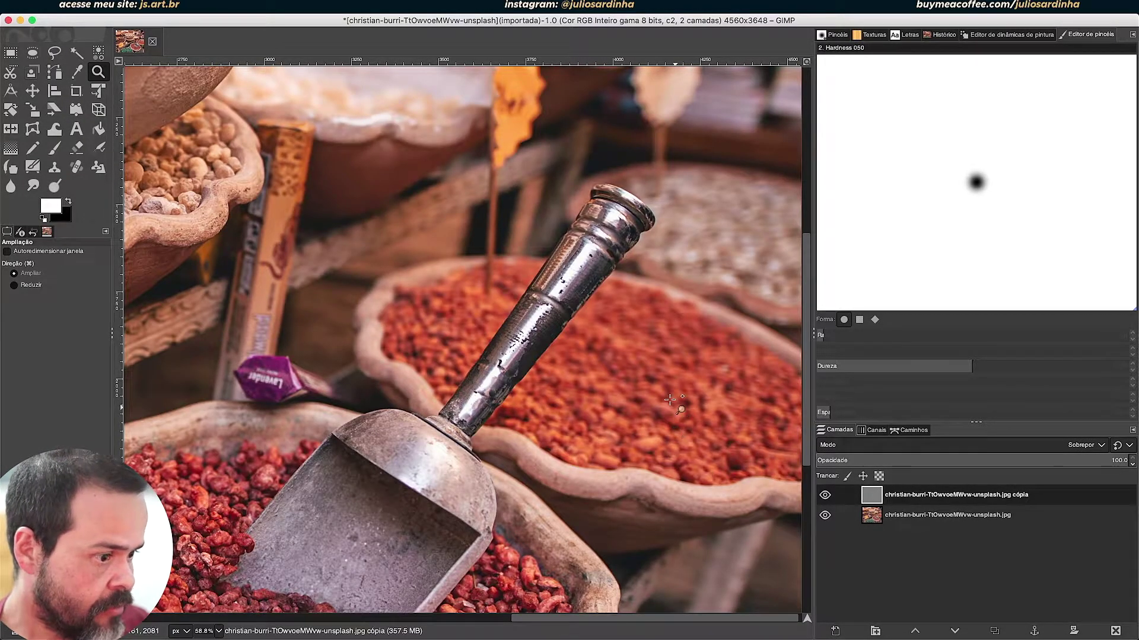
pyautogui.moveTo(310, 111); pyautogui.dragTo(697, 507)
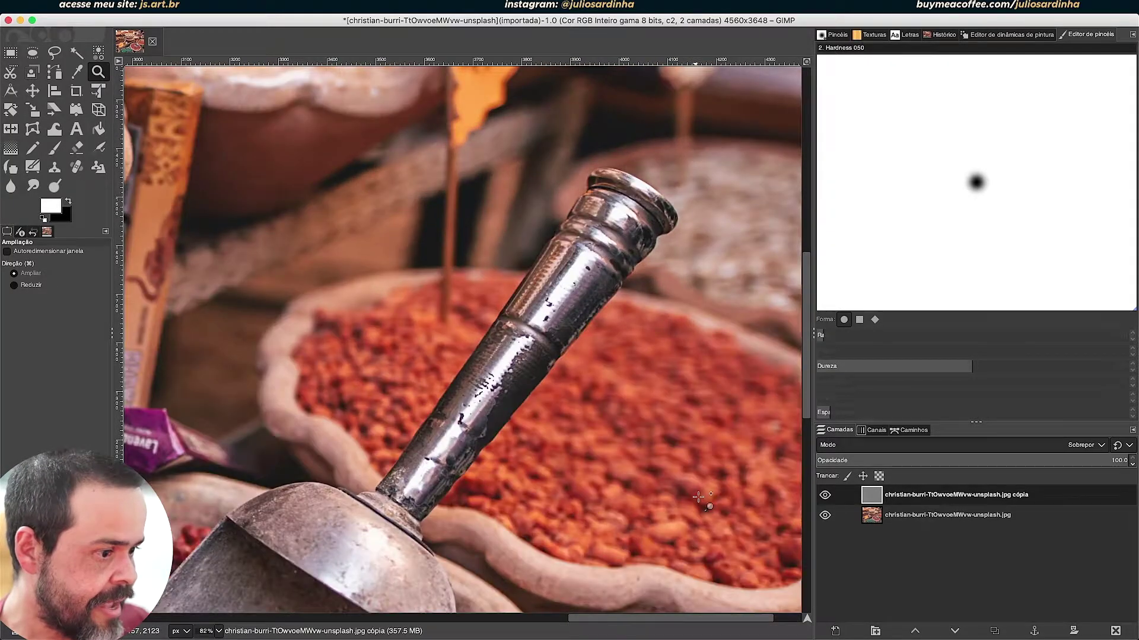
pyautogui.click(824, 496)
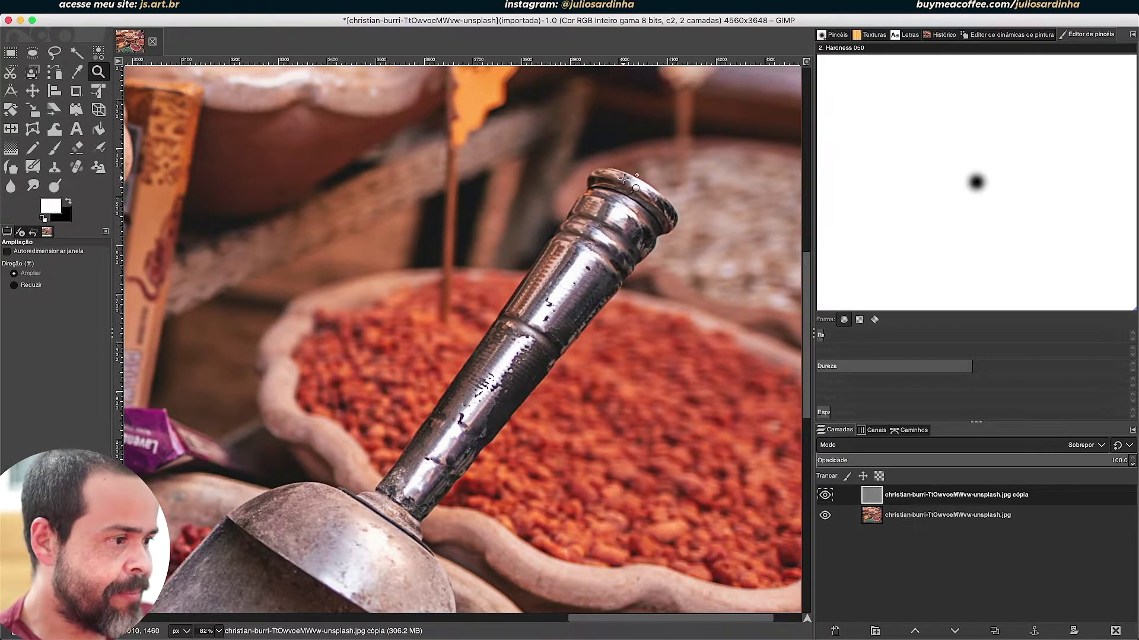
pyautogui.moveTo(579, 145); pyautogui.dragTo(713, 253)
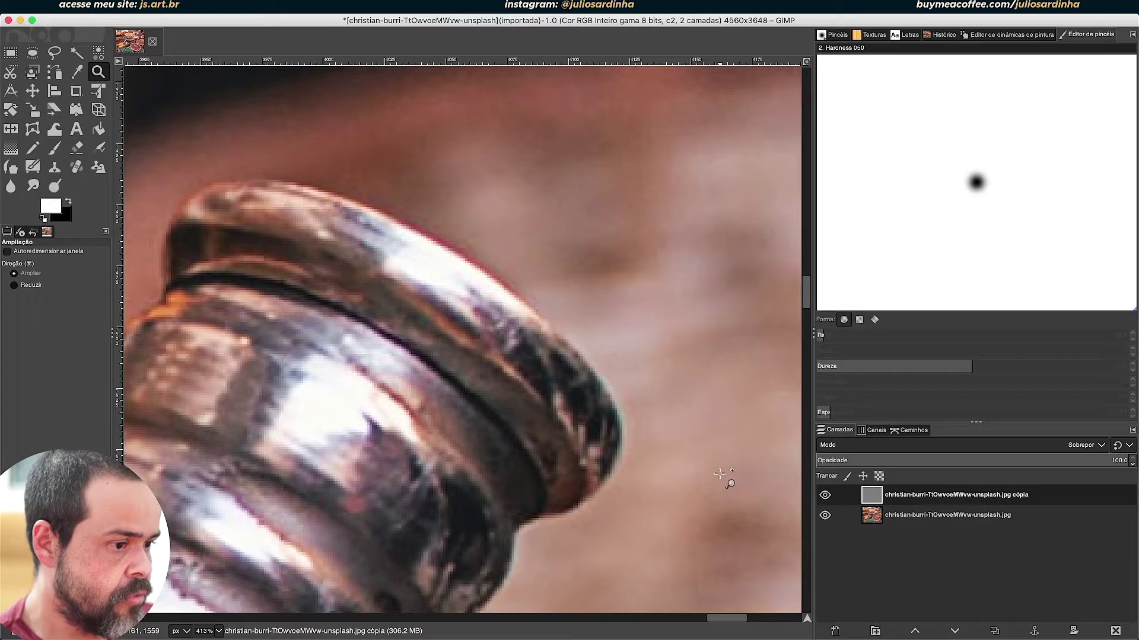
# Toggle the high-pass layer's visibility to compare the color fringing on the scoop handle's edges
pyautogui.click(828, 499)
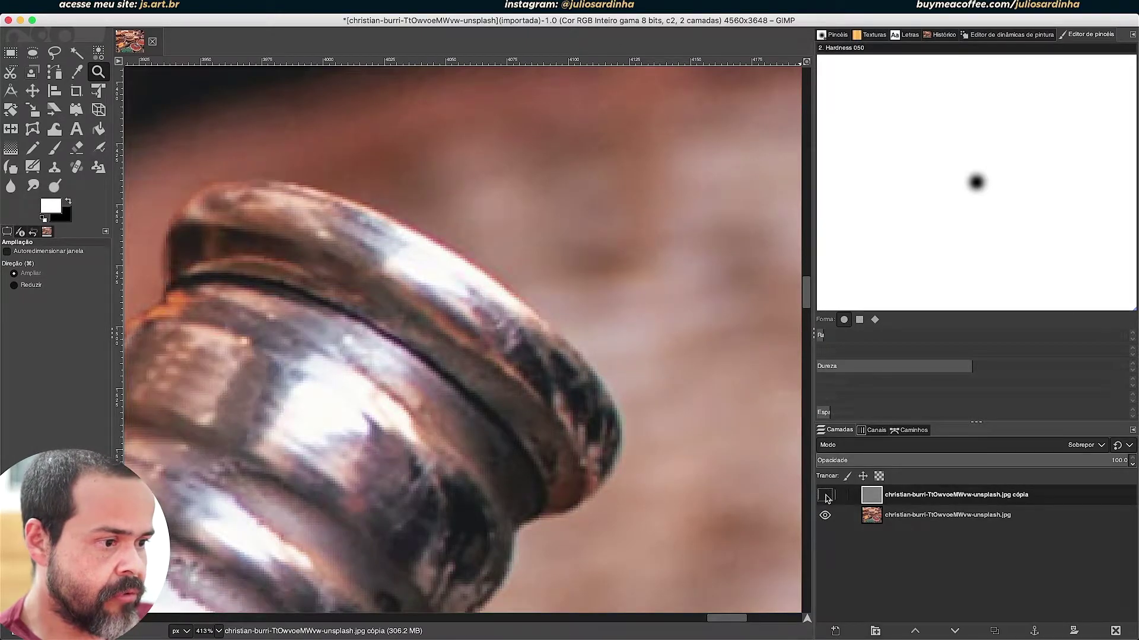
pyautogui.click(827, 498)
pyautogui.click(826, 498)
pyautogui.click(826, 498)
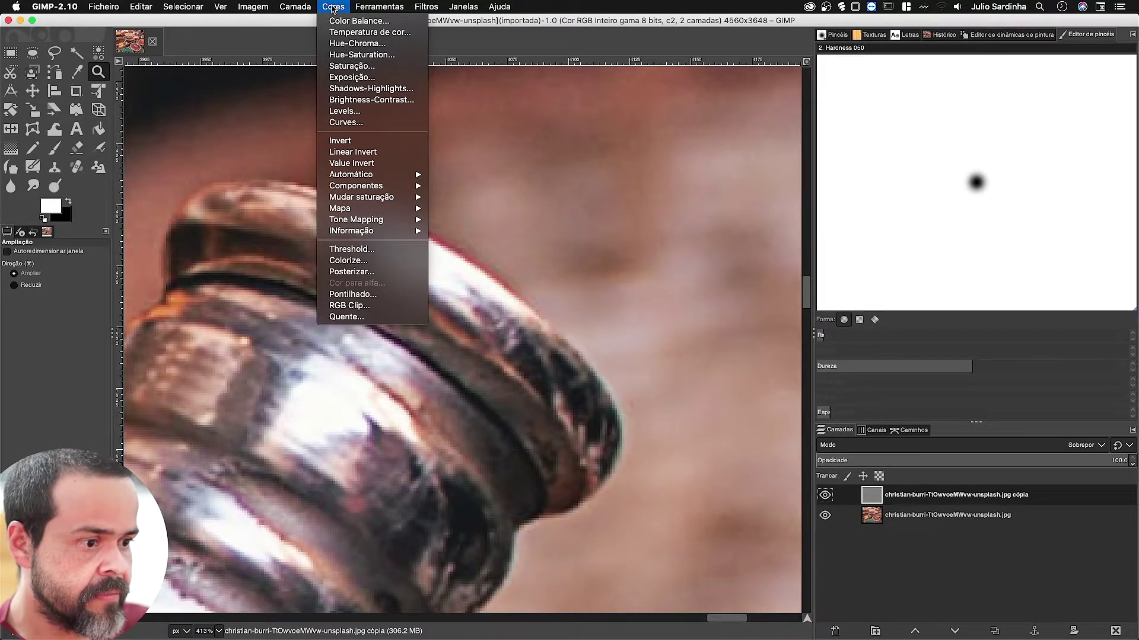
# Desaturate the high-pass layer using the Luminância mode
pyautogui.moveTo(352, 199)
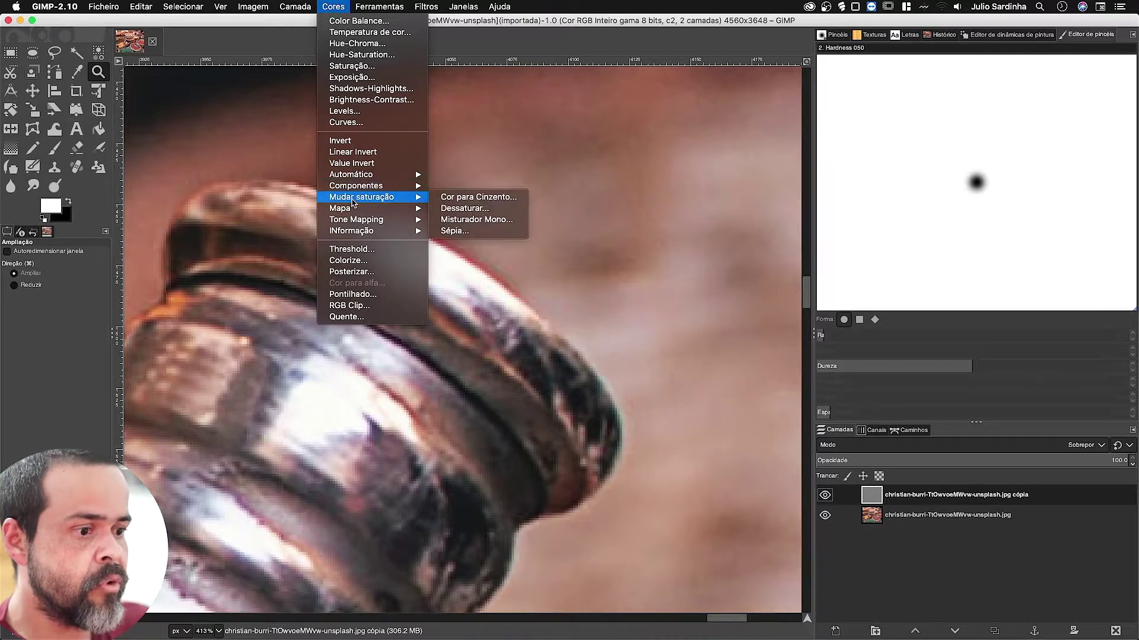
pyautogui.click(476, 209)
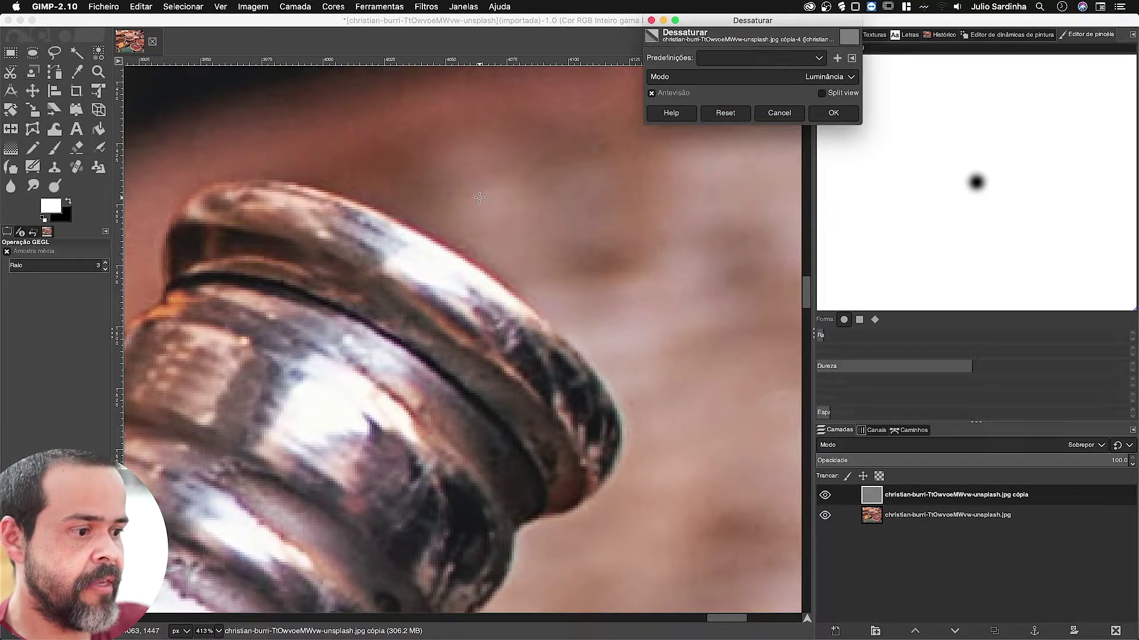
pyautogui.click(831, 114)
pyautogui.click(824, 495)
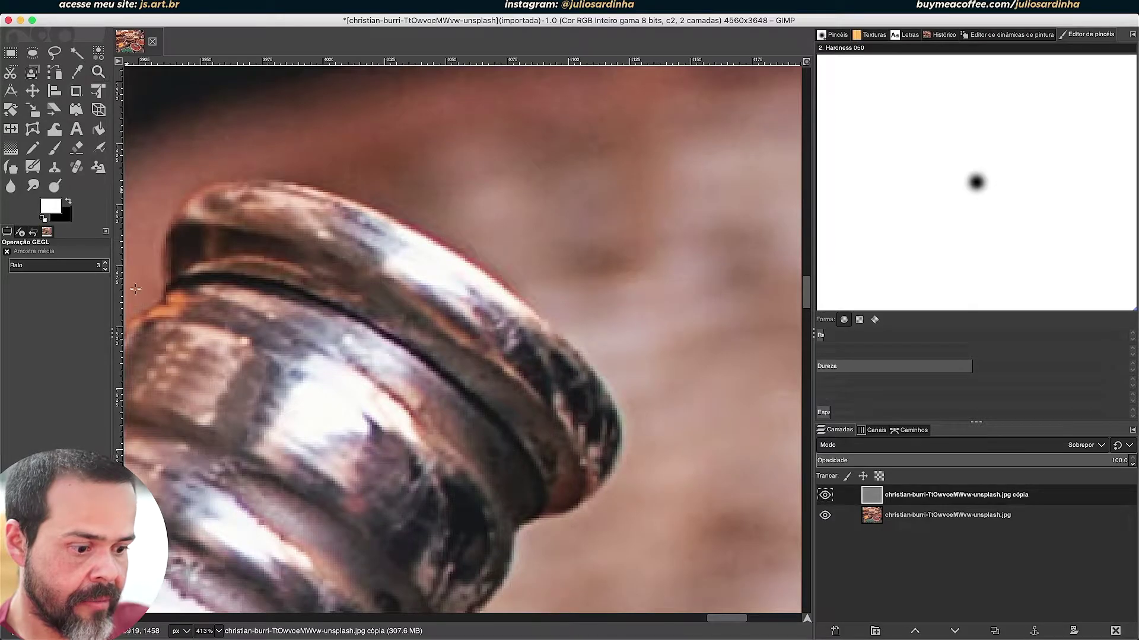
# View the photo at 100% and compare the scoop handle with and without the desaturated high-pass layer
pyautogui.click(218, 632)
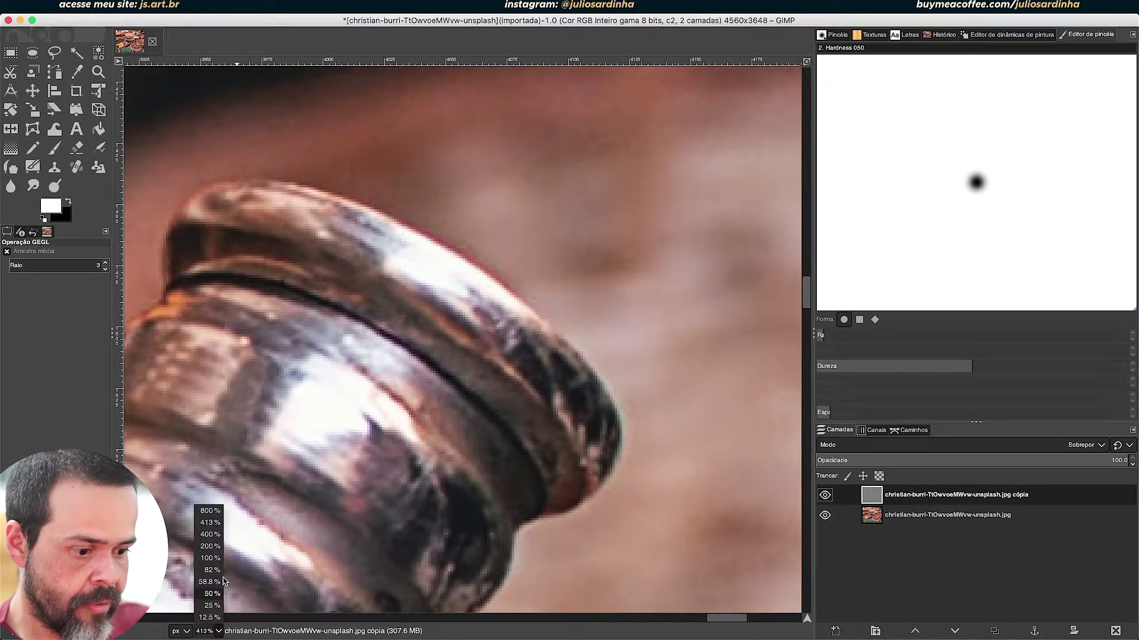
pyautogui.click(221, 559)
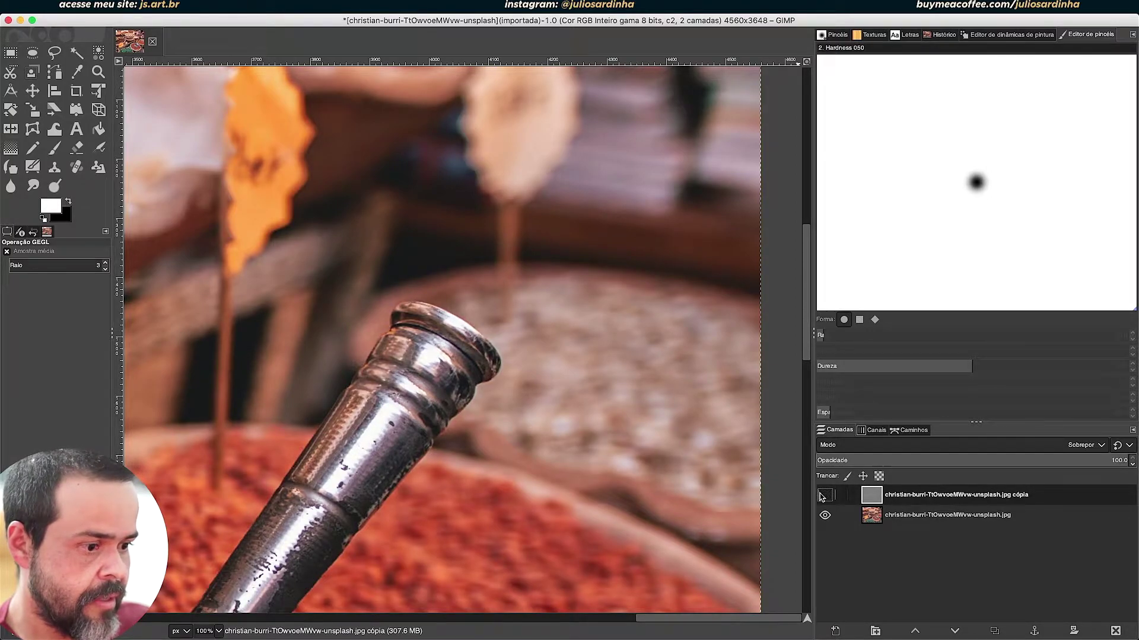
pyautogui.click(822, 495)
pyautogui.click(822, 494)
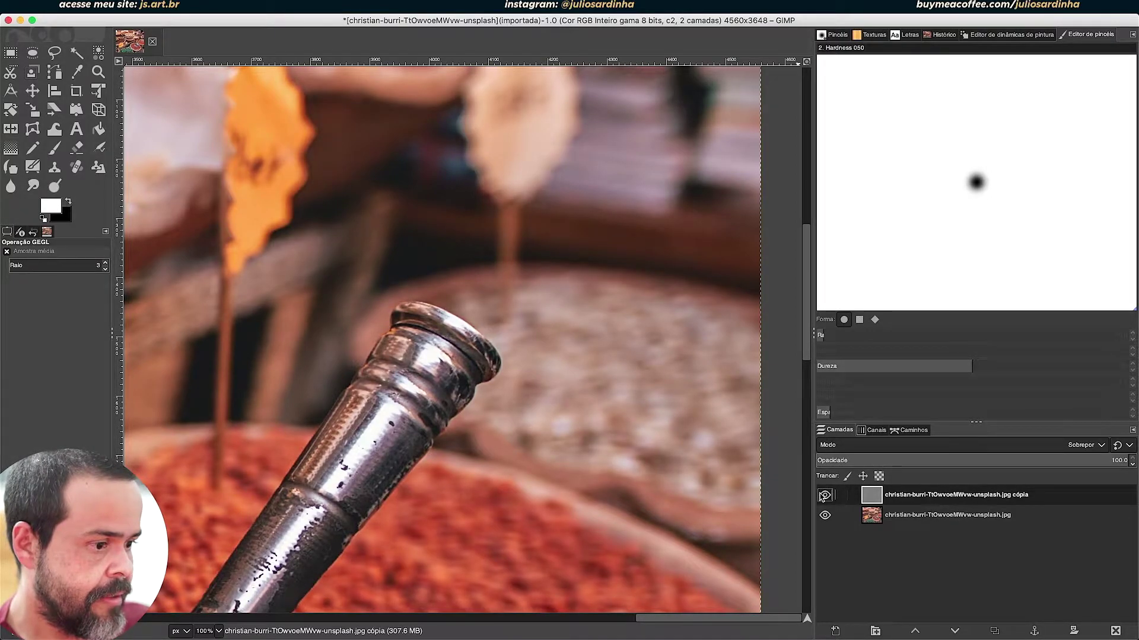
# Try the Normal blend mode on the high-pass layer, and undo the recent changes back through the desaturation
pyautogui.click(1100, 446)
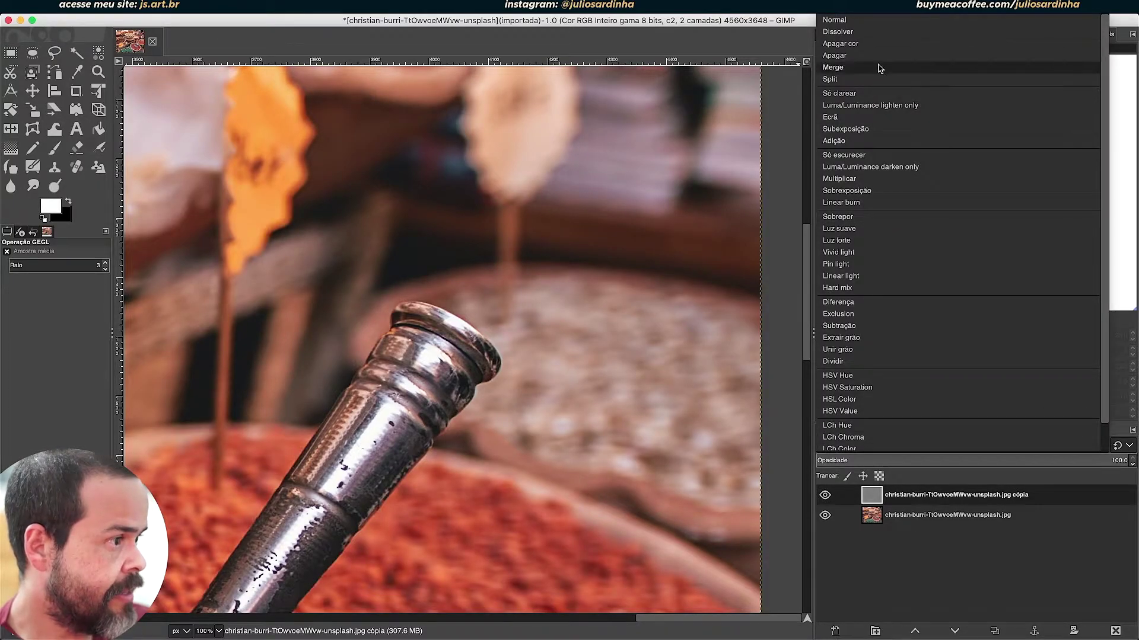
pyautogui.click(841, 22)
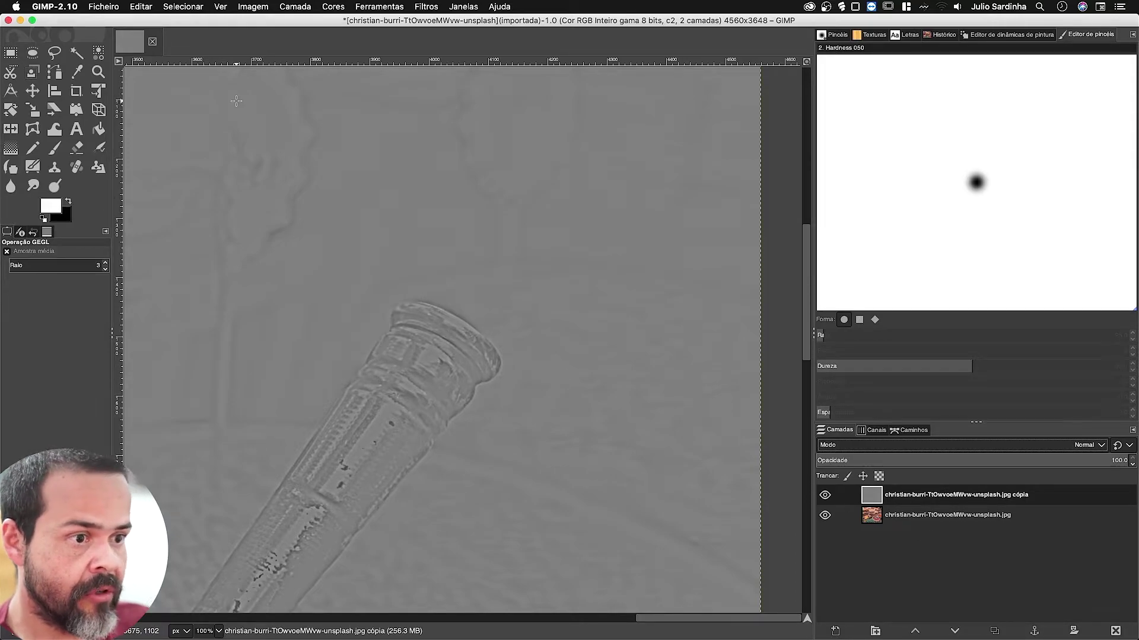
pyautogui.click(146, 7)
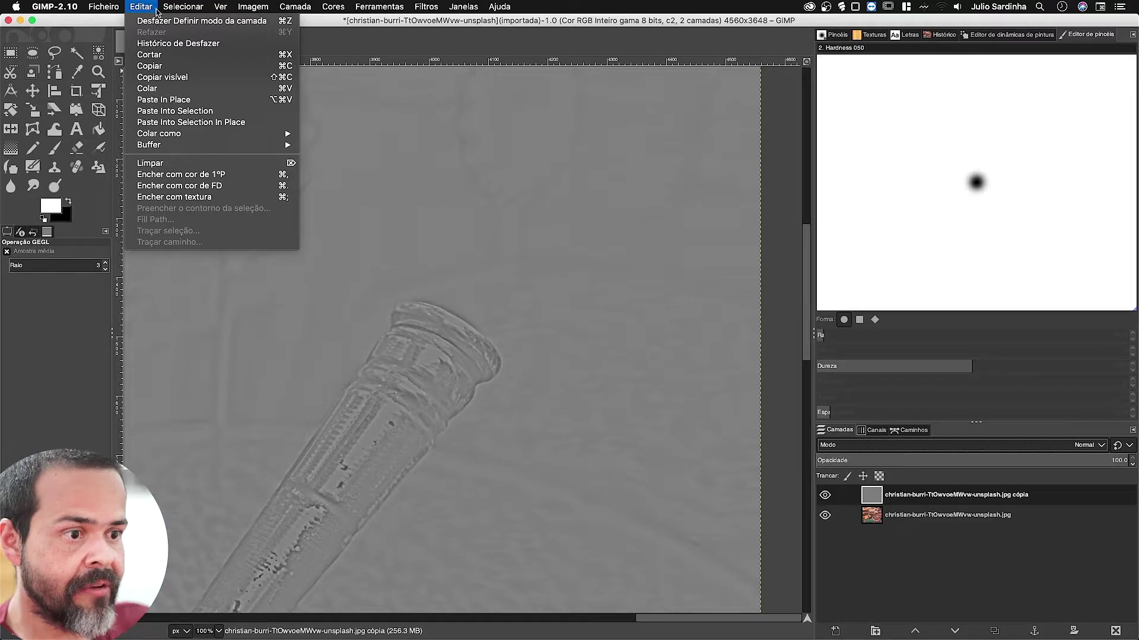
pyautogui.click(156, 21)
pyautogui.click(142, 7)
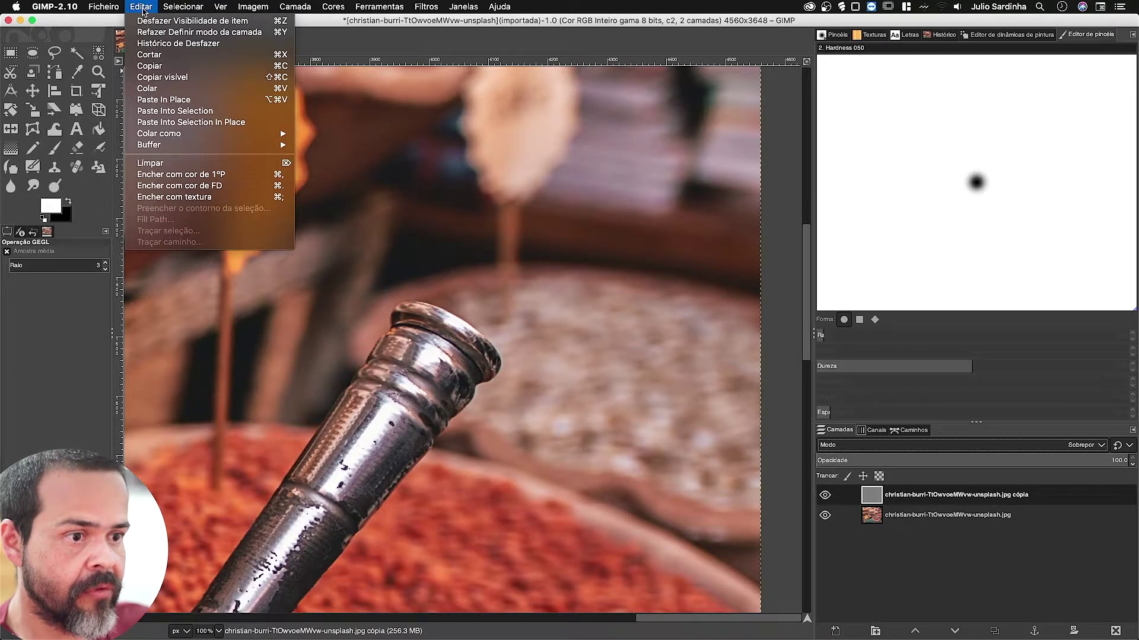
pyautogui.click(151, 20)
pyautogui.click(142, 7)
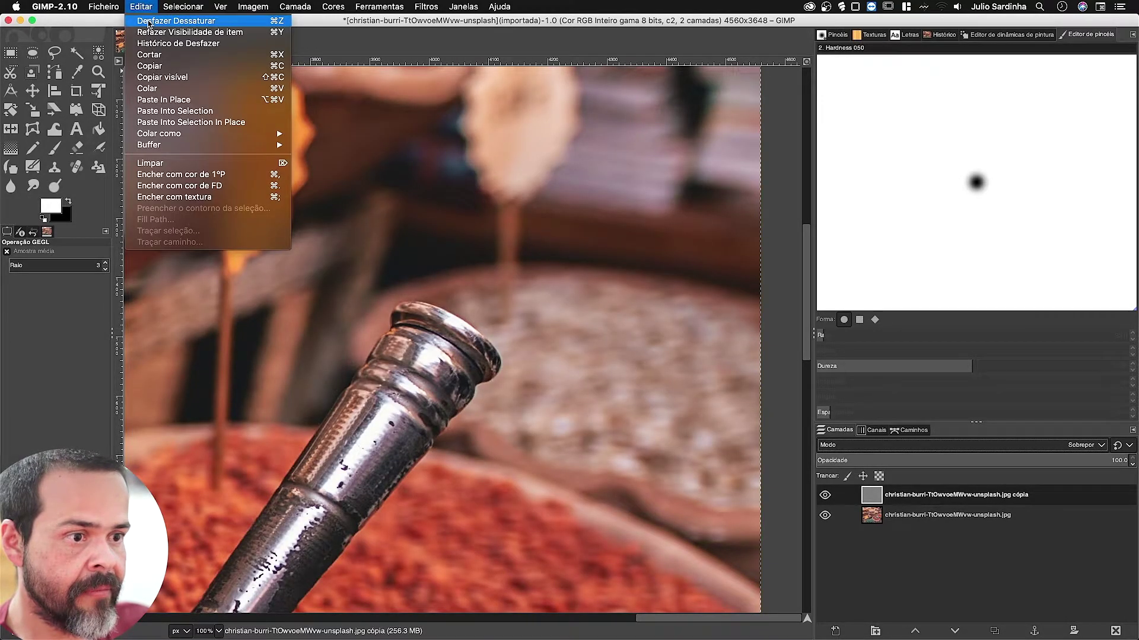
pyautogui.click(149, 22)
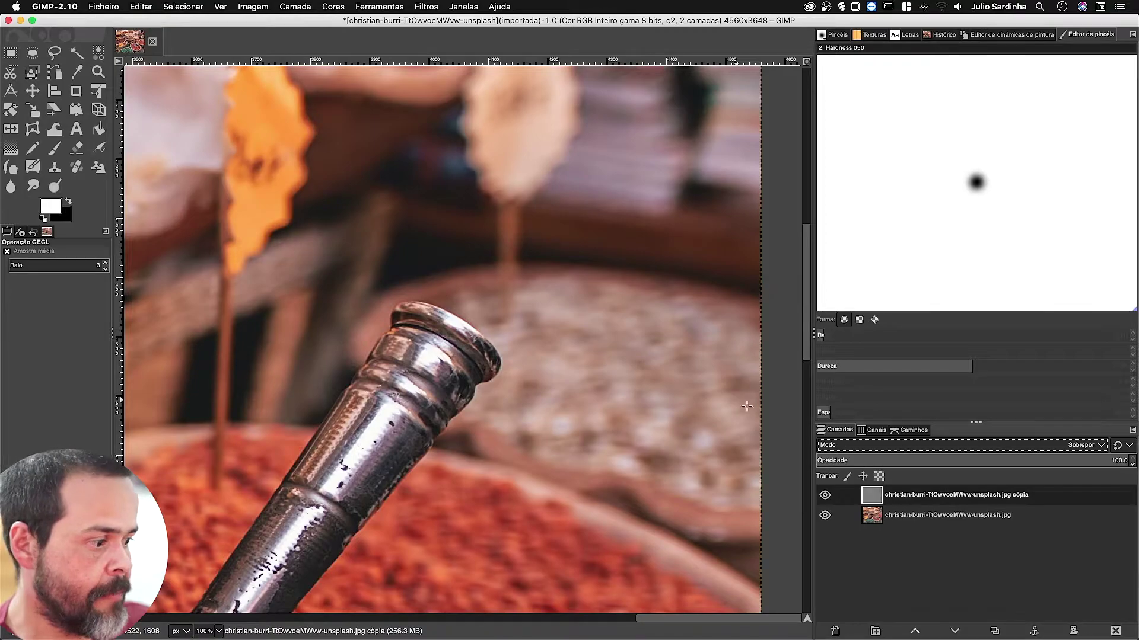
# Desaturate the high-pass layer in Luminância mode while it is blended as Normal, and set its blend mode back to Sobrepor
pyautogui.click(890, 446)
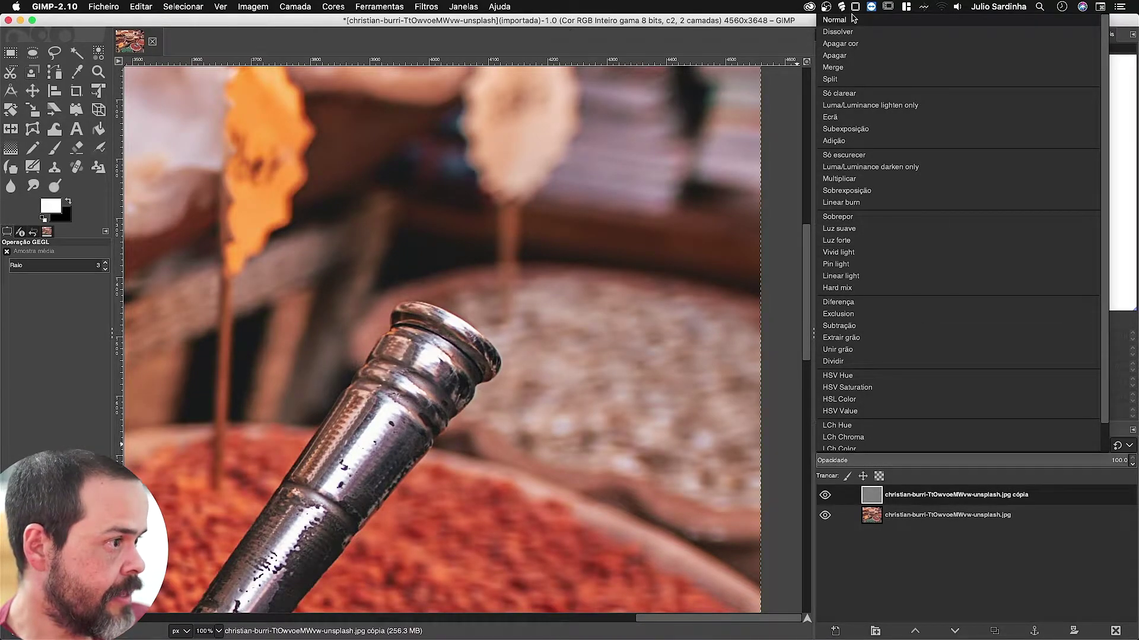
pyautogui.click(835, 19)
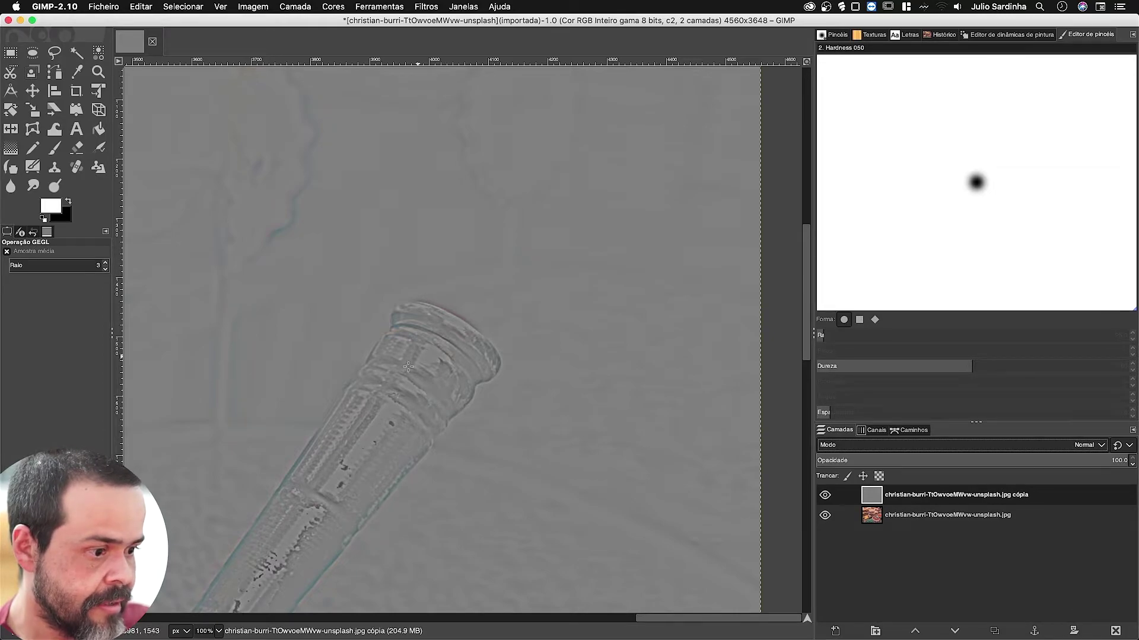
pyautogui.click(347, 7)
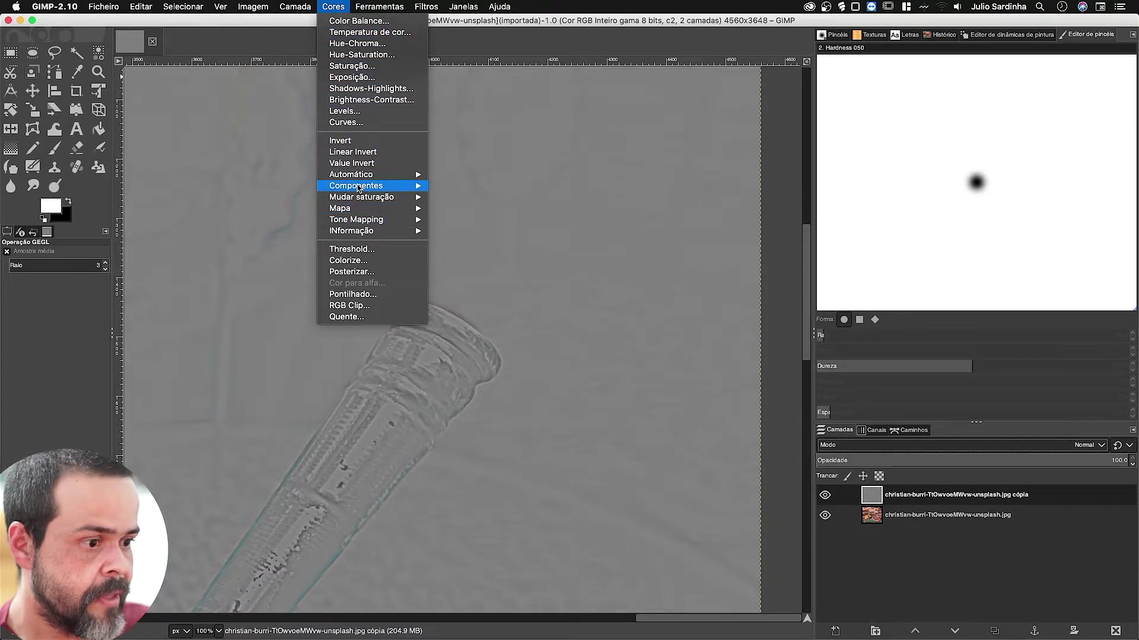
pyautogui.click(497, 209)
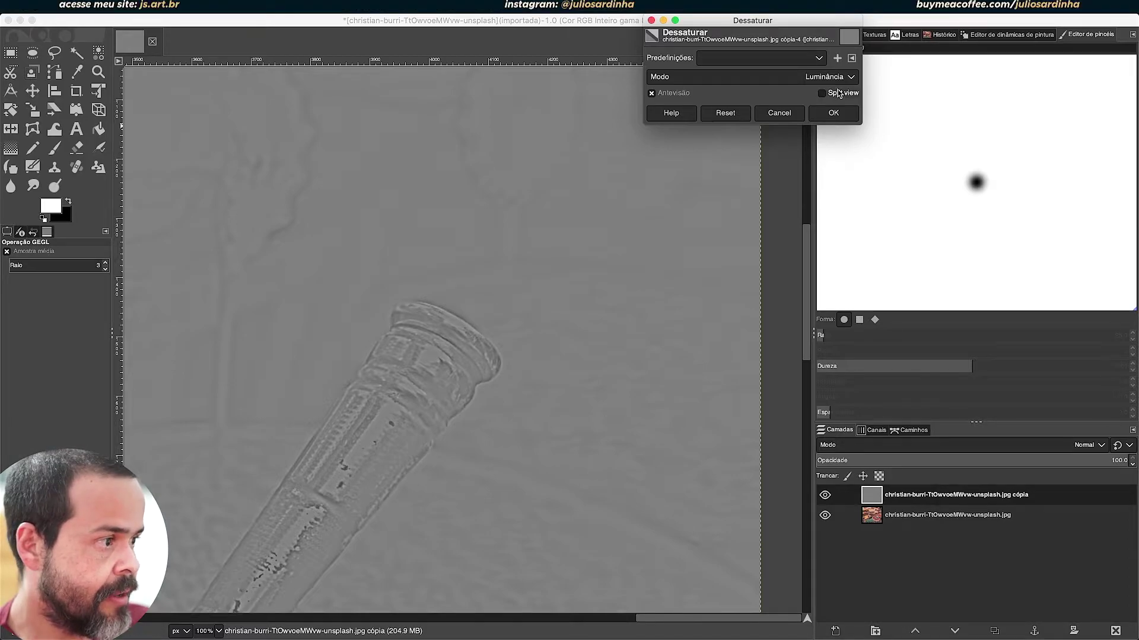
pyautogui.click(833, 113)
pyautogui.click(875, 447)
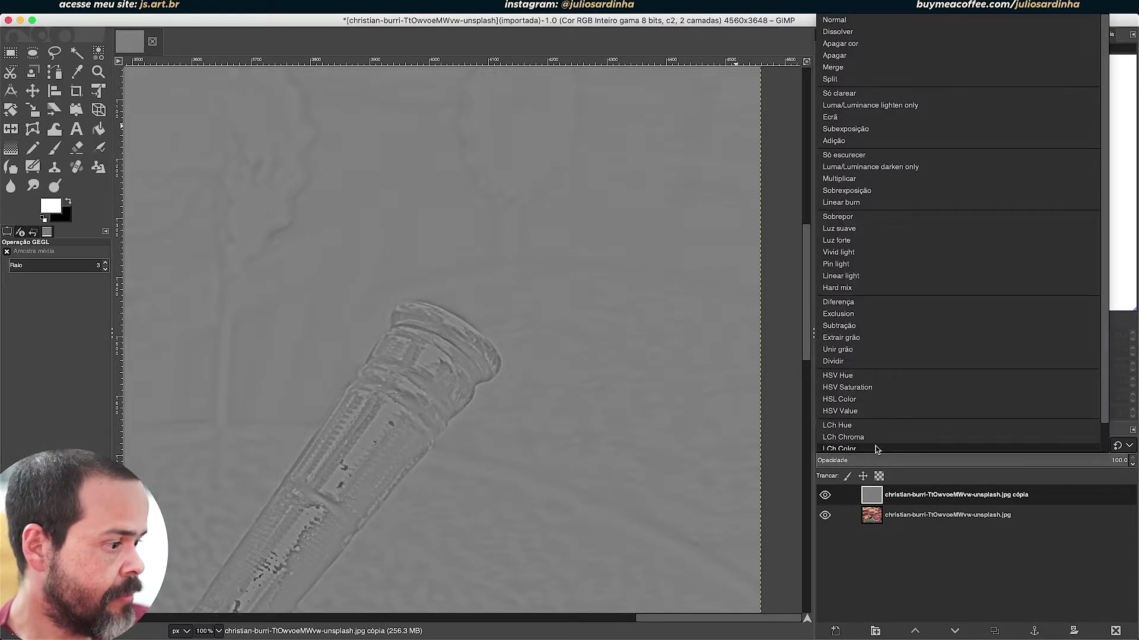
pyautogui.click(865, 219)
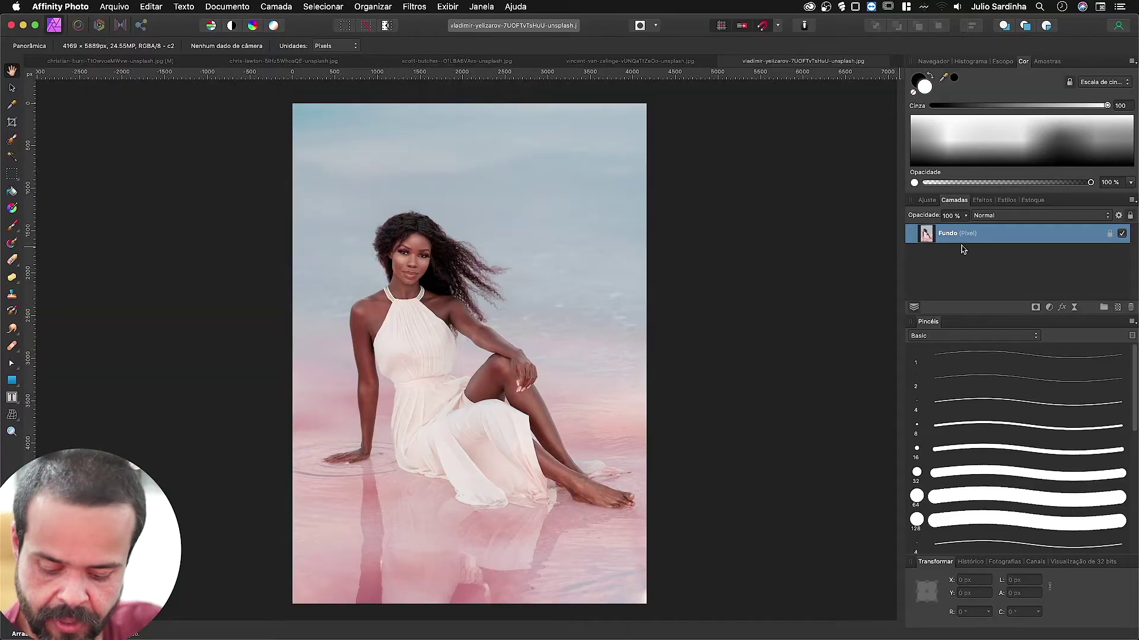
# Switch to Affinity Photo, duplicate the beach portrait's Fundo layer, and preview the Separação de frequência filter on the copy up close
pyautogui.press('super+j')
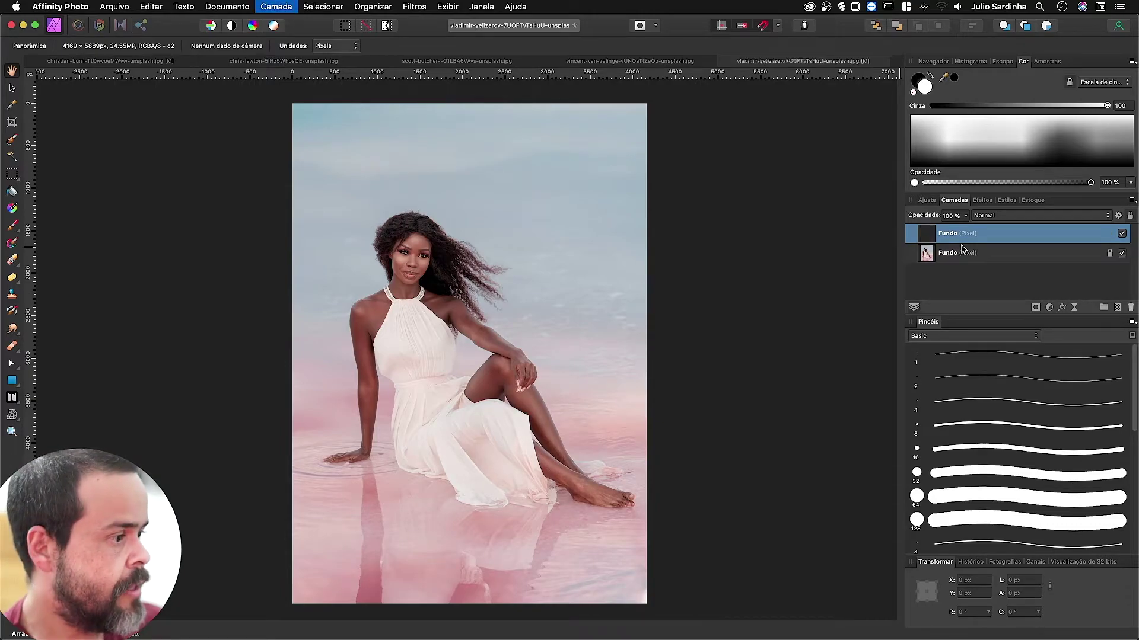
pyautogui.click(420, 7)
pyautogui.click(449, 107)
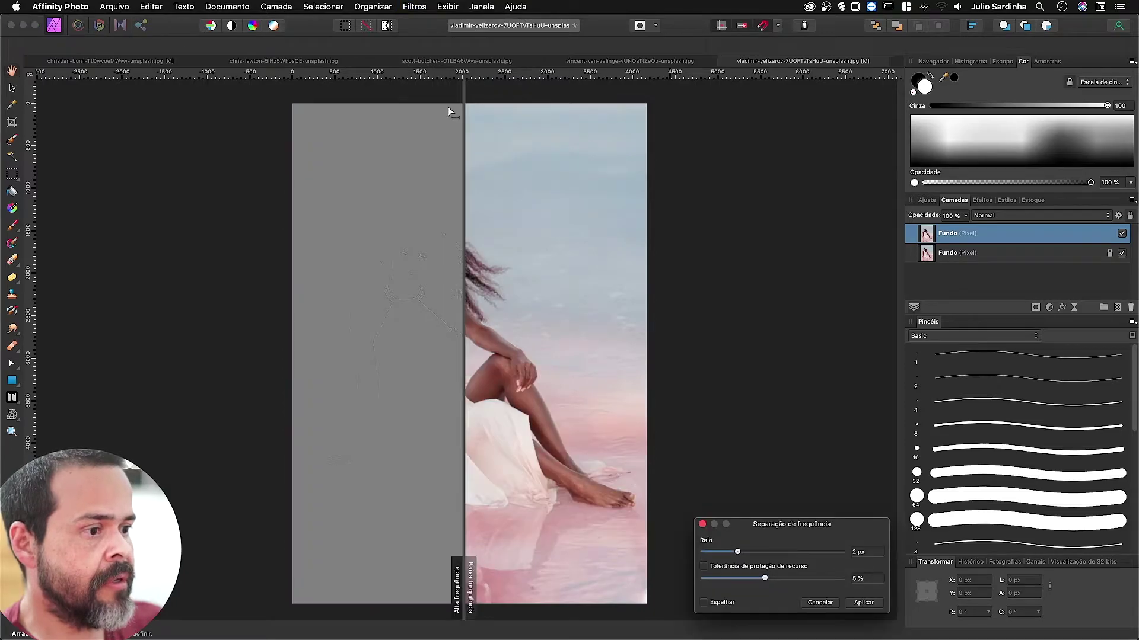
pyautogui.moveTo(470, 567)
pyautogui.mouseDown()
pyautogui.moveTo(462, 561)
pyautogui.moveTo(483, 559)
pyautogui.mouseUp()
pyautogui.scroll(10, 418, 440)
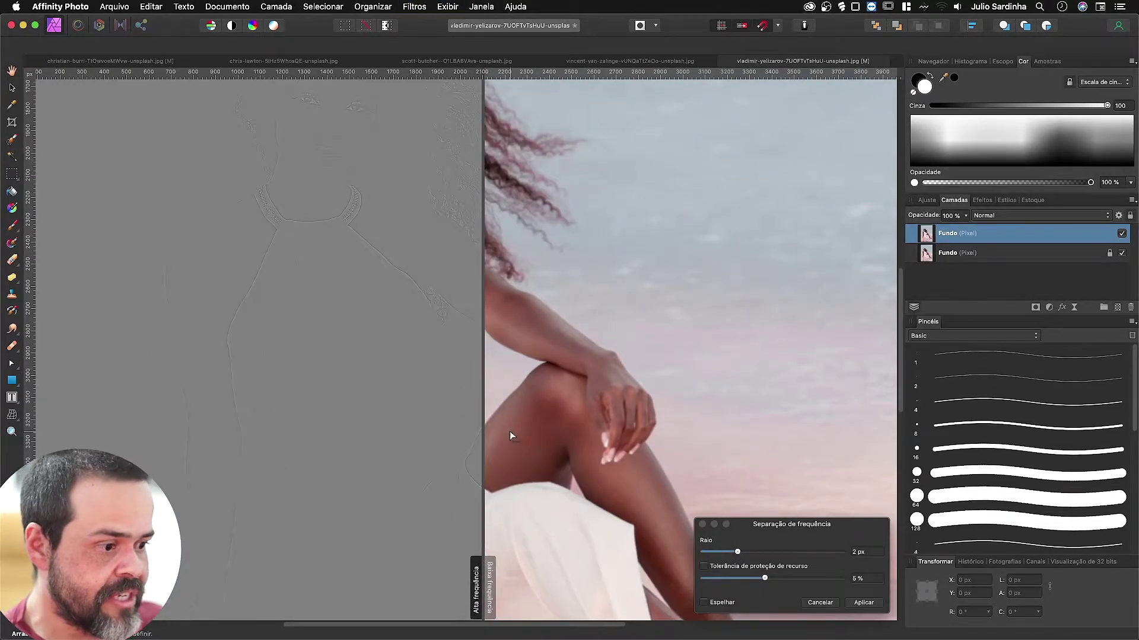
pyautogui.moveTo(579, 433); pyautogui.dragTo(552, 179)
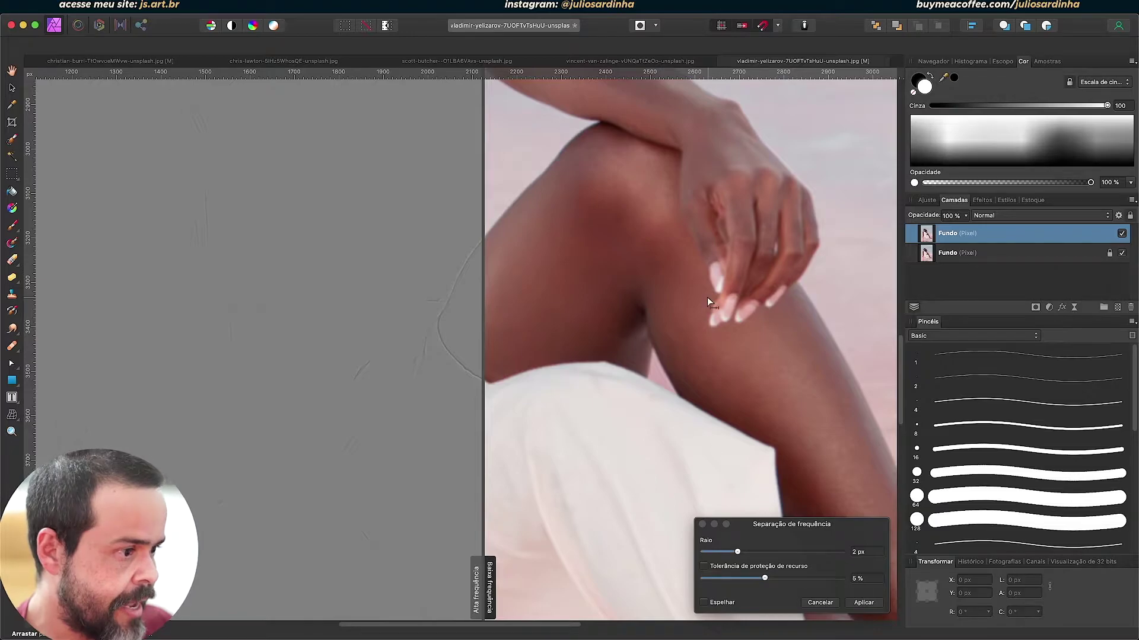
# Set the frequency separation radius to 0 px and examine the skin and hair detail on the woman's face, arm and leg
pyautogui.moveTo(737, 552); pyautogui.dragTo(658, 558)
pyautogui.moveTo(609, 204); pyautogui.dragTo(953, 616)
pyautogui.moveTo(600, 249); pyautogui.dragTo(504, 149)
pyautogui.moveTo(685, 344); pyautogui.dragTo(712, 505)
pyautogui.moveTo(579, 263); pyautogui.dragTo(775, 472)
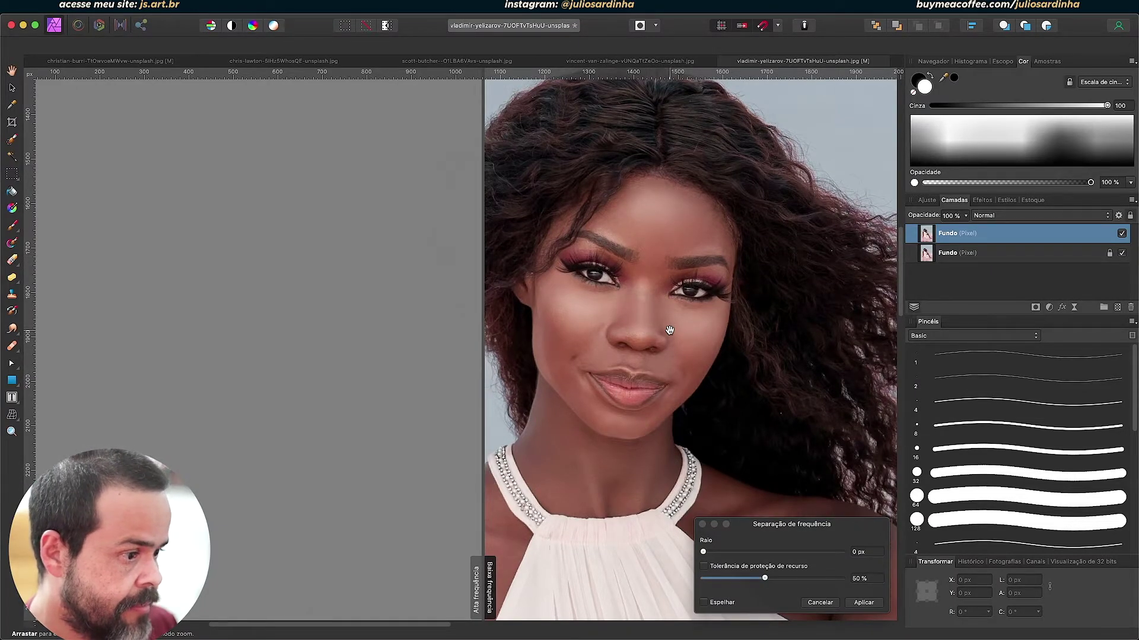
pyautogui.moveTo(711, 391); pyautogui.dragTo(565, 208)
pyautogui.moveTo(770, 424); pyautogui.dragTo(602, 212)
pyautogui.moveTo(736, 346); pyautogui.dragTo(650, 191)
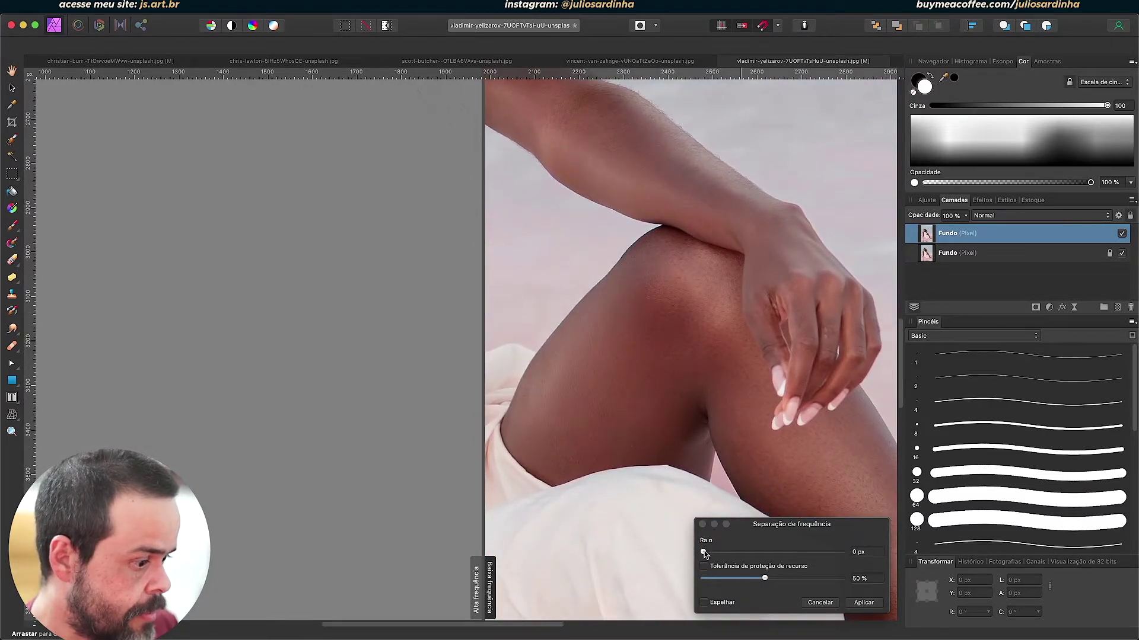
# Set the frequency separation radius to 2.1 px and apply the filter to the duplicated layer
pyautogui.moveTo(704, 554); pyautogui.dragTo(709, 553)
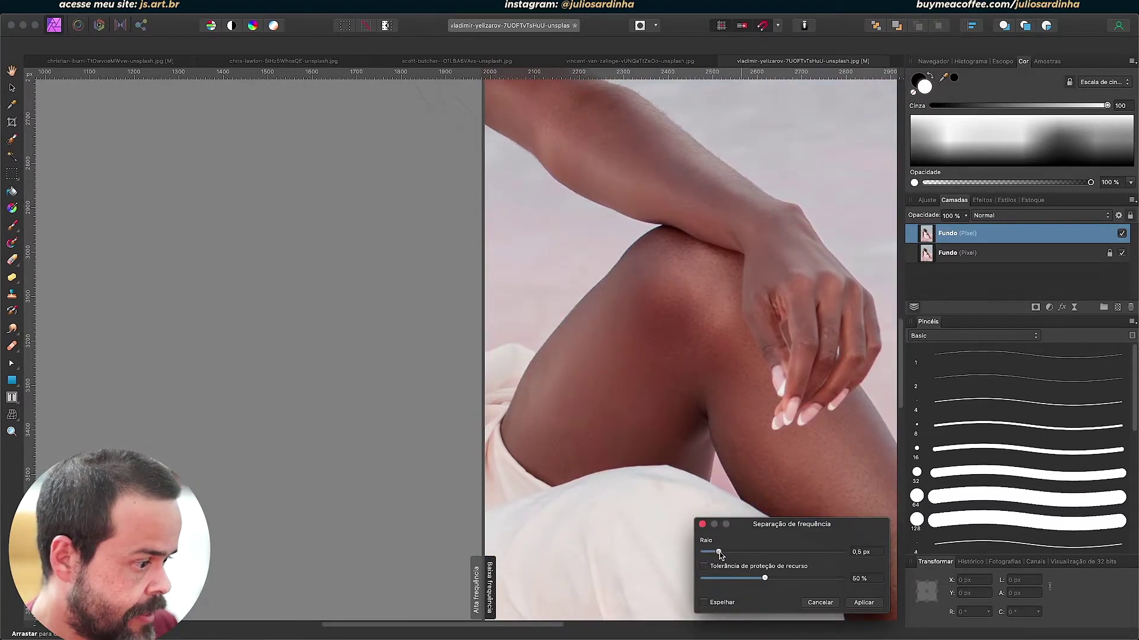
pyautogui.moveTo(728, 555); pyautogui.dragTo(747, 556)
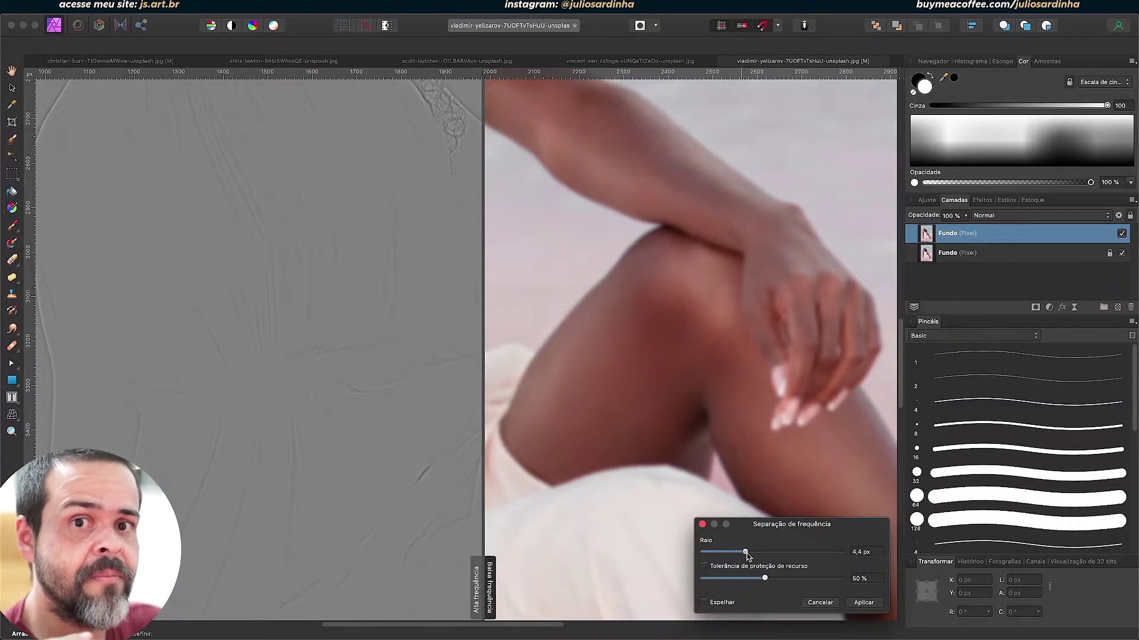
pyautogui.moveTo(747, 556); pyautogui.dragTo(737, 557)
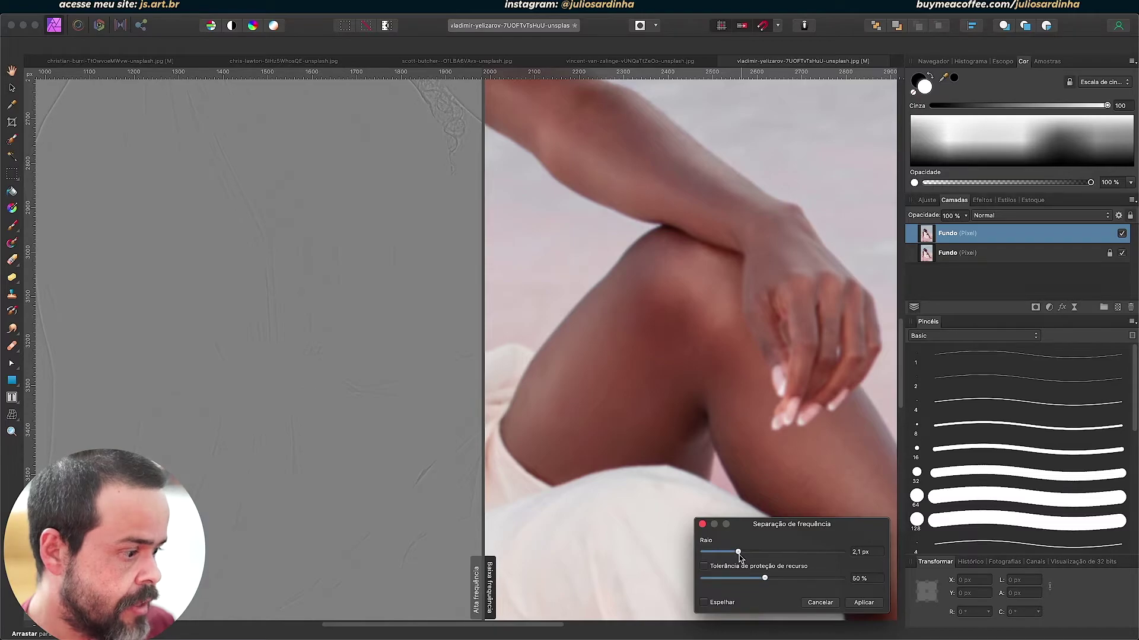
pyautogui.click(863, 602)
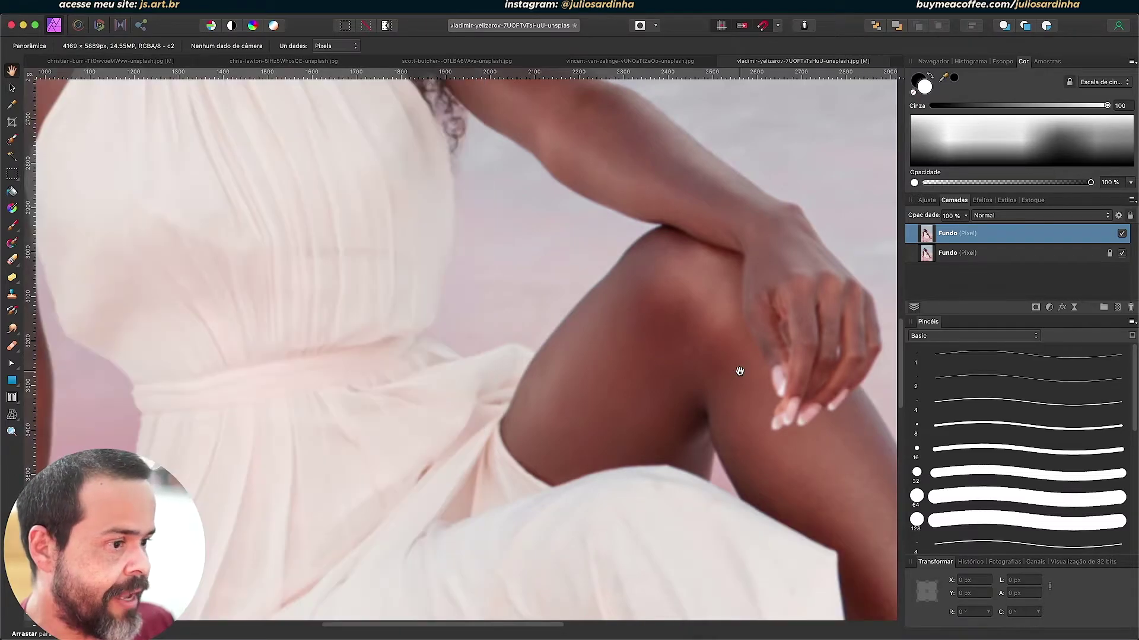
# Duplicate the Alta frequência layer and set the copy's blend mode to Luz linear
pyautogui.moveTo(368, 144)
pyautogui.mouseDown()
pyautogui.moveTo(528, 467)
pyautogui.moveTo(414, 251)
pyautogui.moveTo(494, 431)
pyautogui.mouseUp()
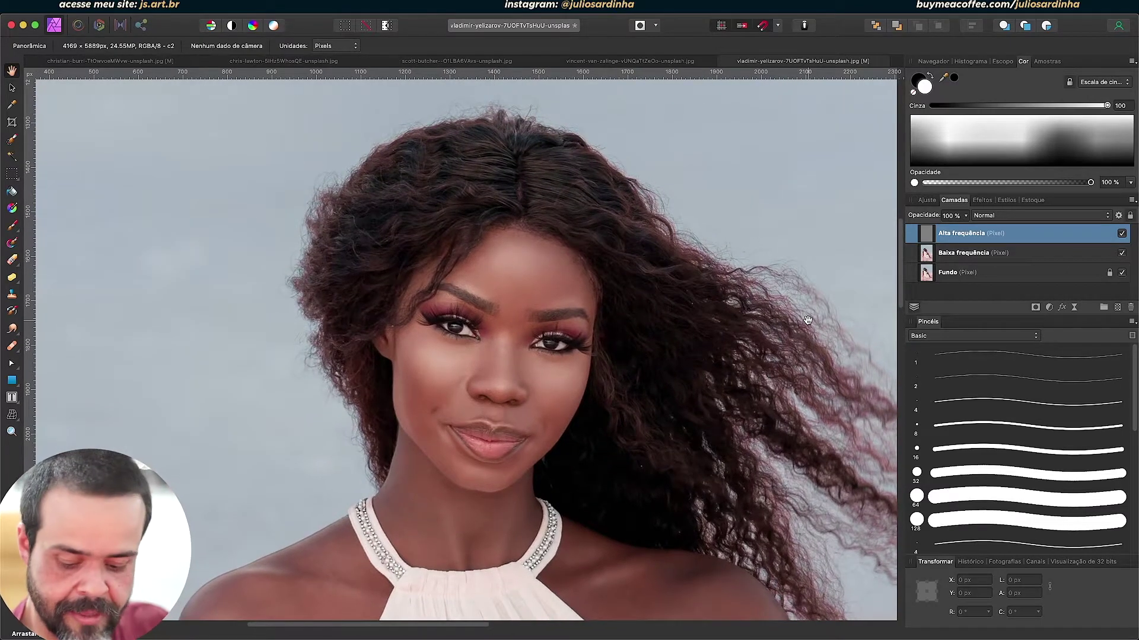
pyautogui.press('super+j')
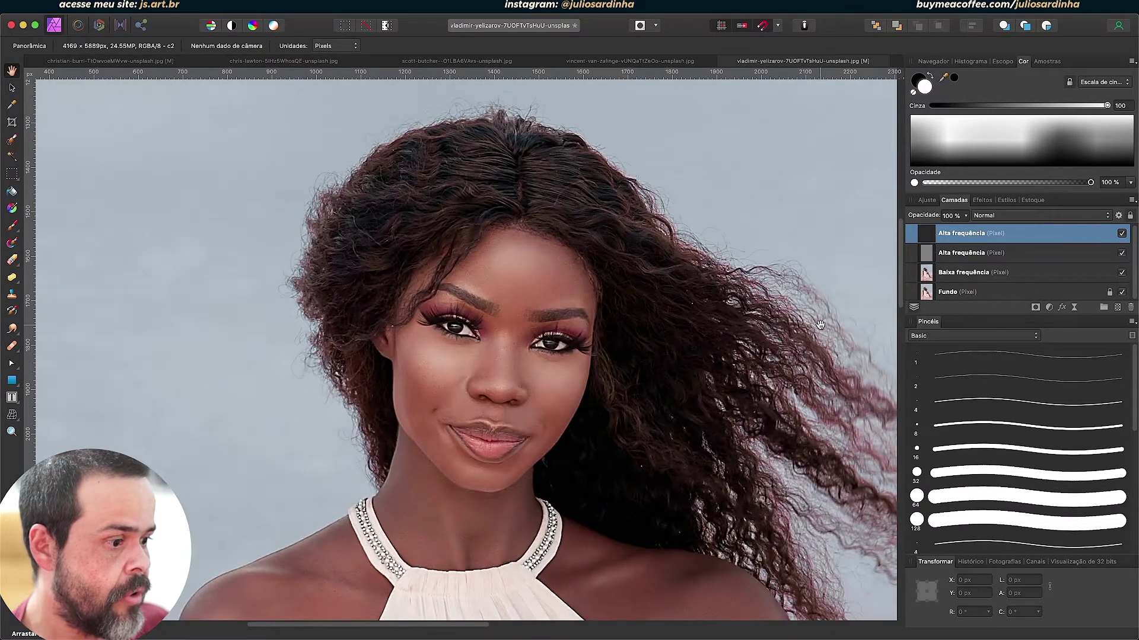
pyautogui.moveTo(781, 351)
pyautogui.mouseDown()
pyautogui.moveTo(736, 356)
pyautogui.moveTo(587, 270)
pyautogui.moveTo(640, 332)
pyautogui.mouseUp()
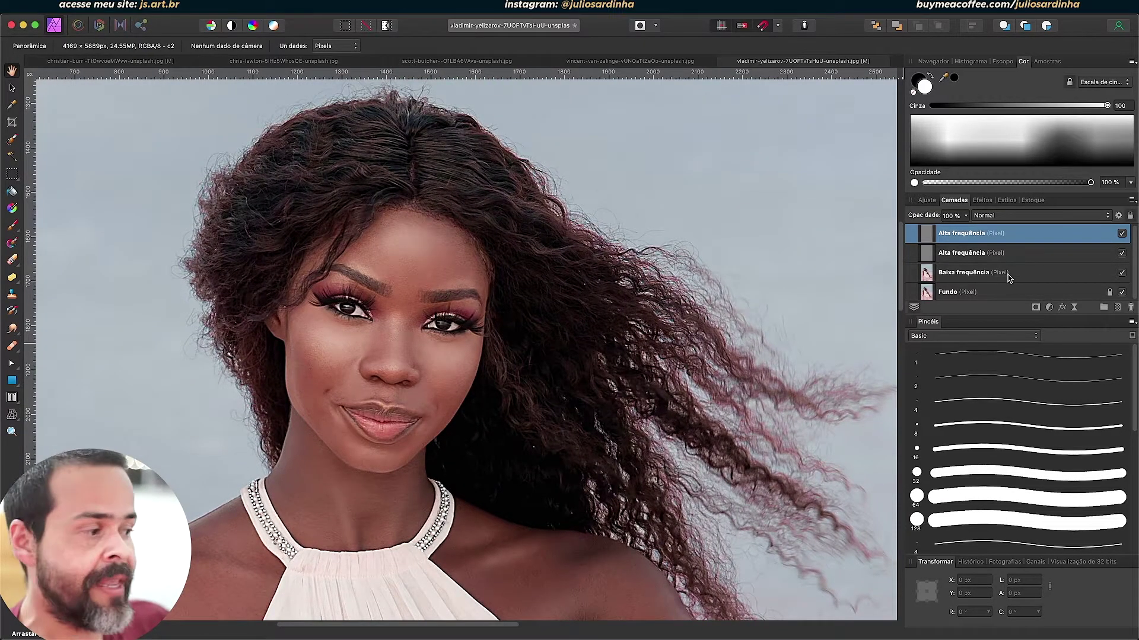
pyautogui.hotkey('alt', 'shift', 'j')
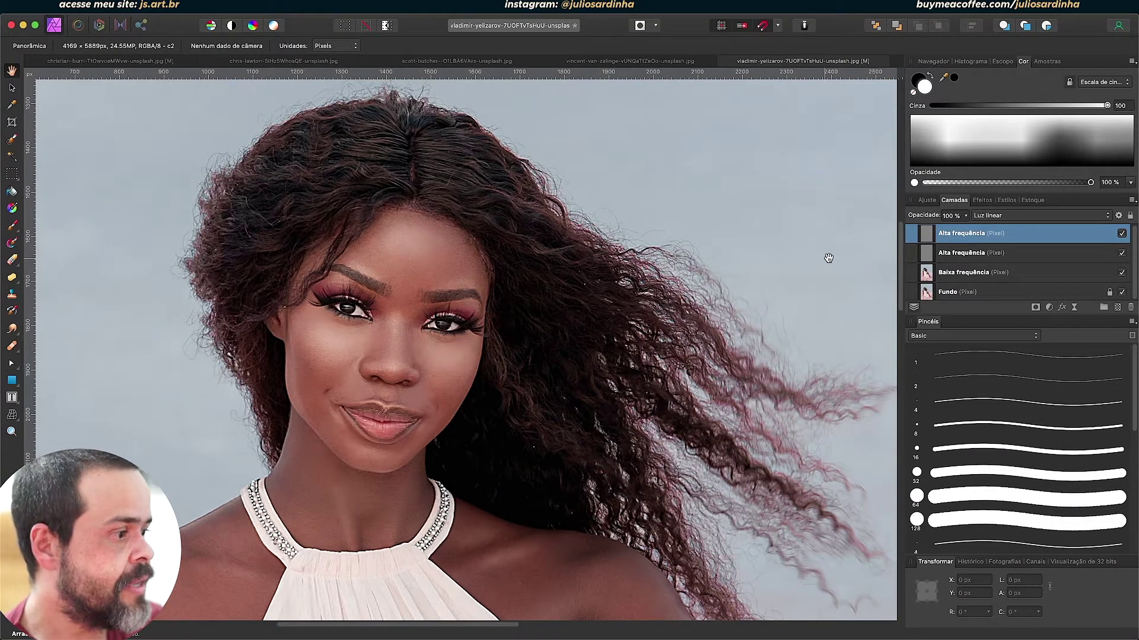
# Add a mask to the topmost Alta frequência layer and invert it to black
pyautogui.click(1035, 308)
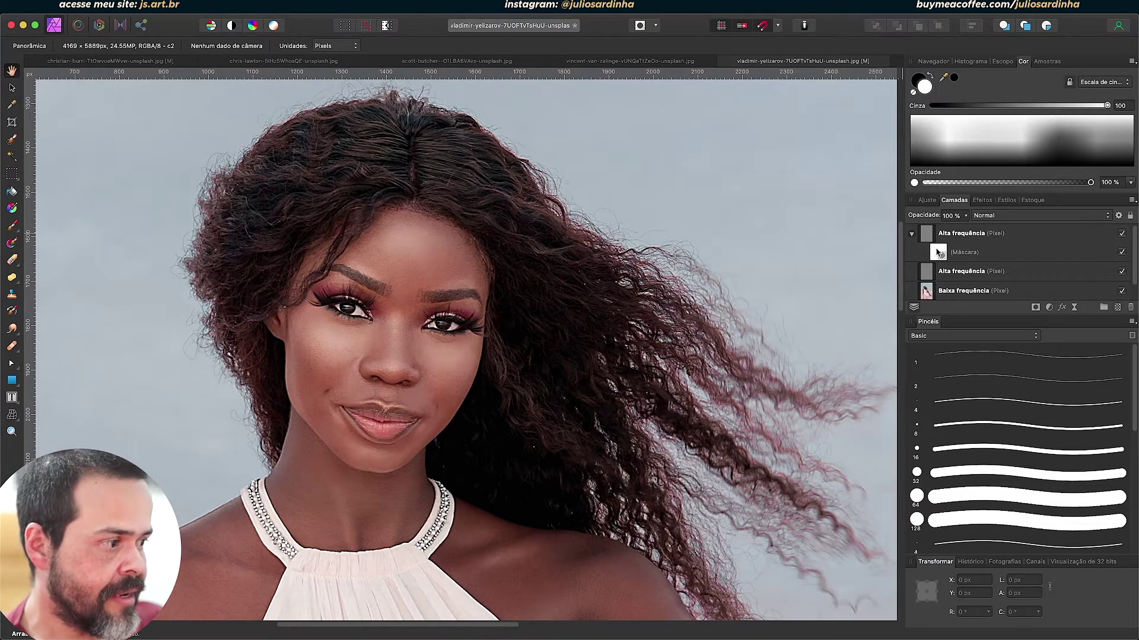
pyautogui.click(937, 253)
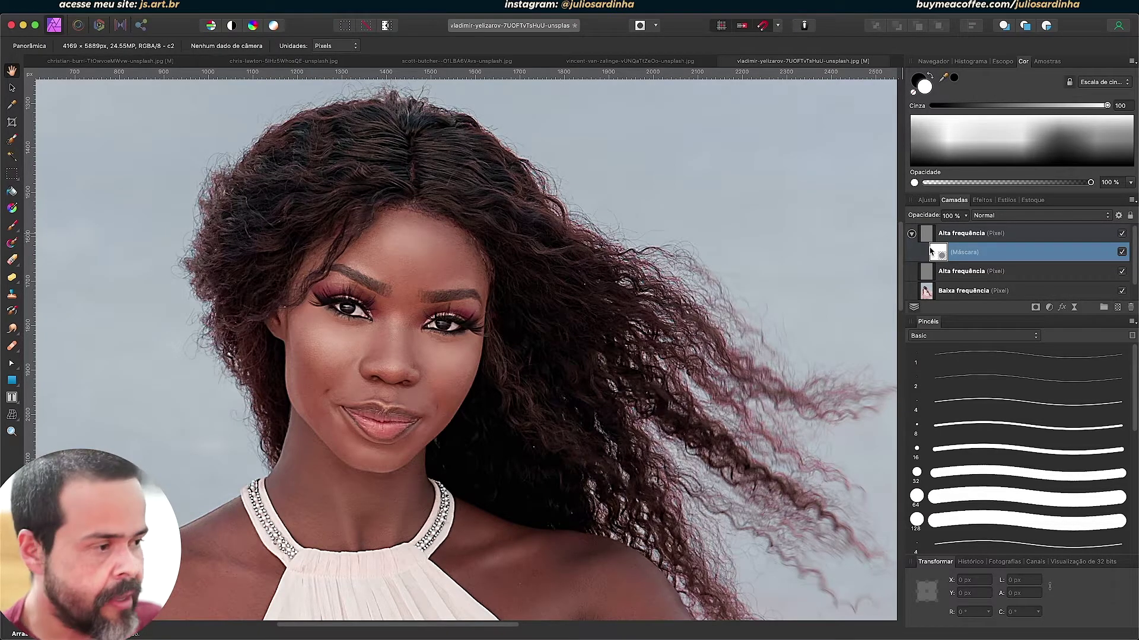
pyautogui.press('super+i')
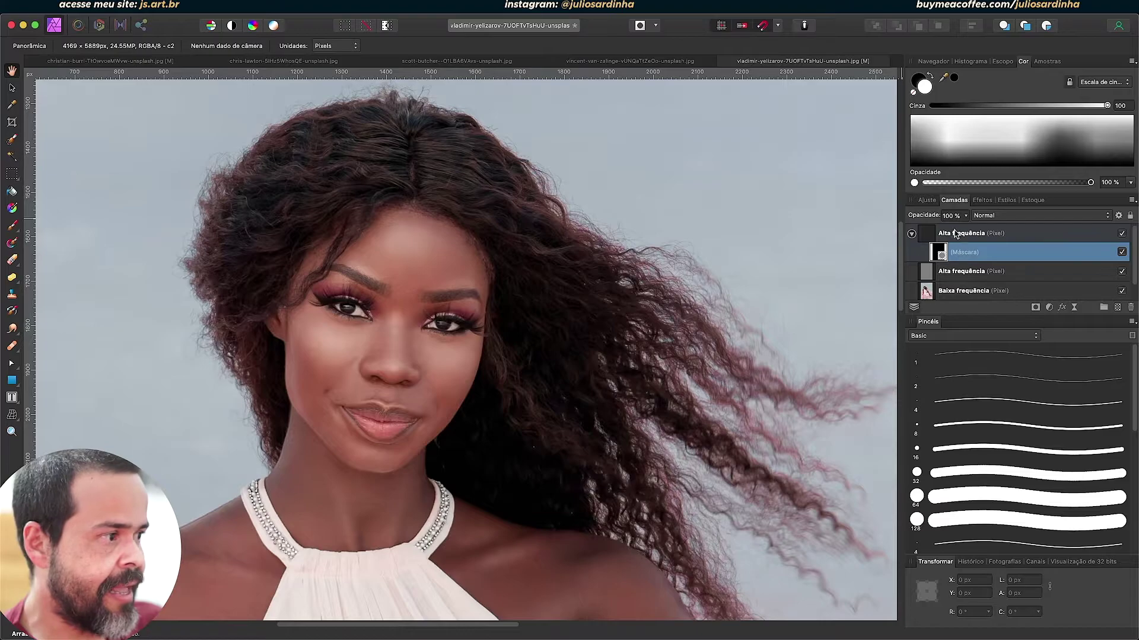
# Paint white on the mask over both eyes and the lips with a soft brush 251 px wide
pyautogui.click(12, 227)
pyautogui.press('x')
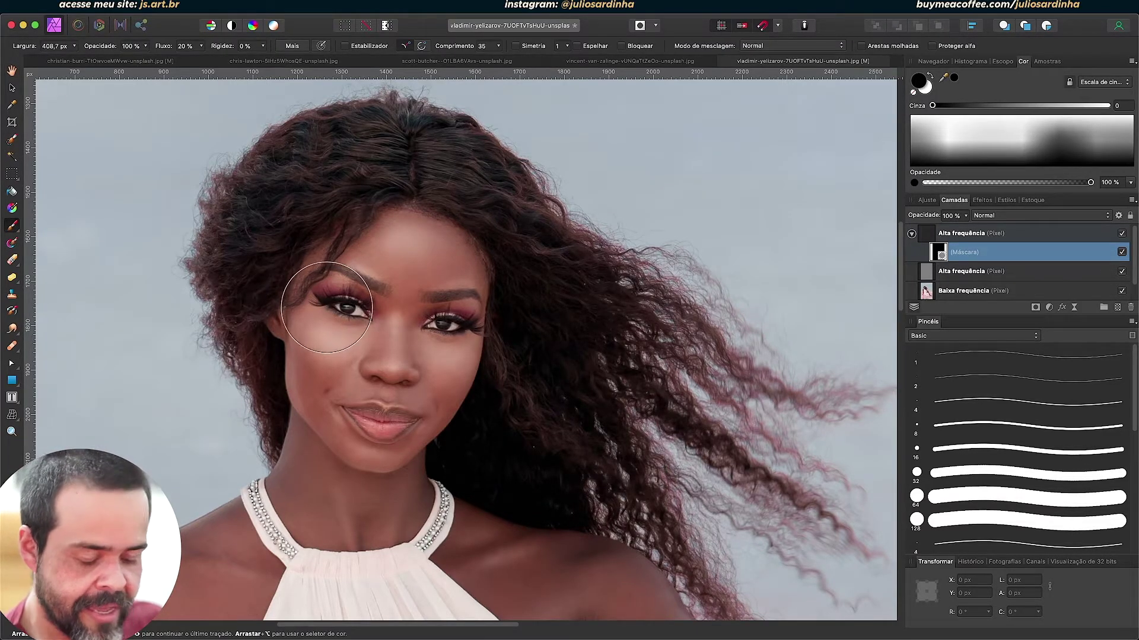
pyautogui.press('[')
pyautogui.press('[')
pyautogui.press('[')
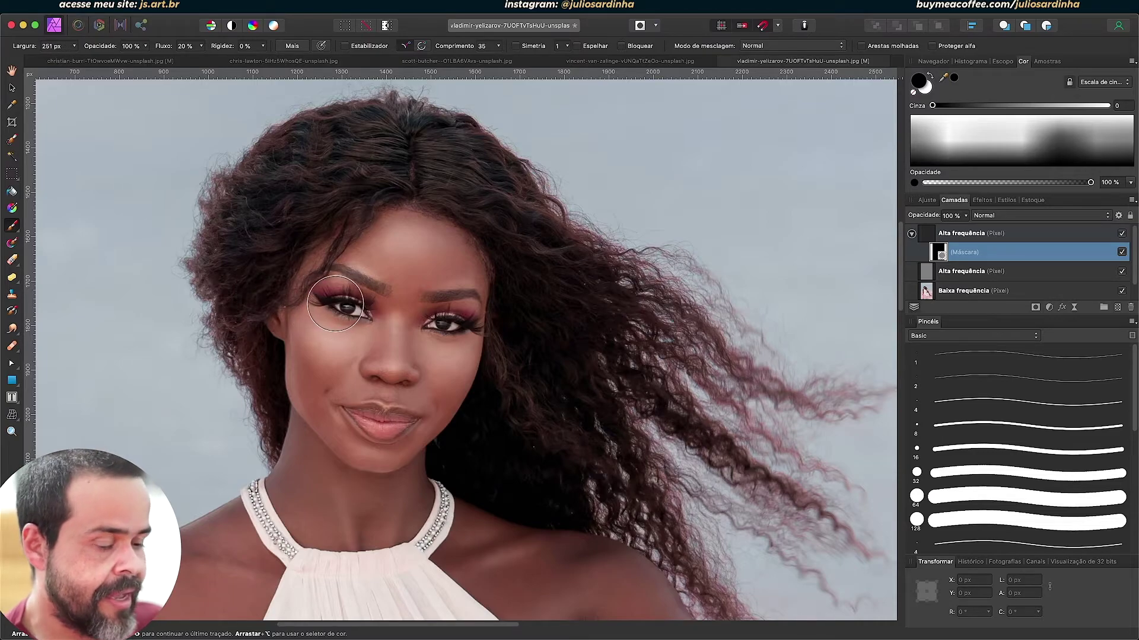
pyautogui.press('x')
pyautogui.moveTo(336, 304); pyautogui.dragTo(364, 308)
pyautogui.moveTo(430, 320)
pyautogui.mouseDown()
pyautogui.moveTo(486, 330)
pyautogui.moveTo(465, 341)
pyautogui.mouseUp()
pyautogui.moveTo(356, 409); pyautogui.dragTo(409, 427)
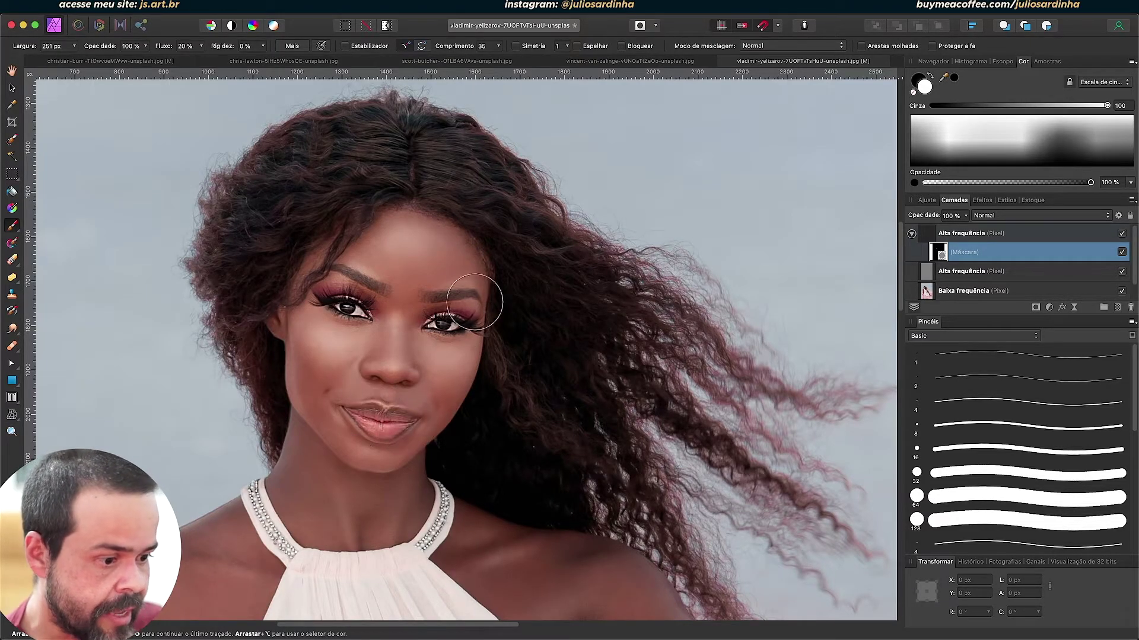
# Paint white on the mask over the beaded neck straps of the dress
pyautogui.moveTo(267, 547); pyautogui.dragTo(343, 261)
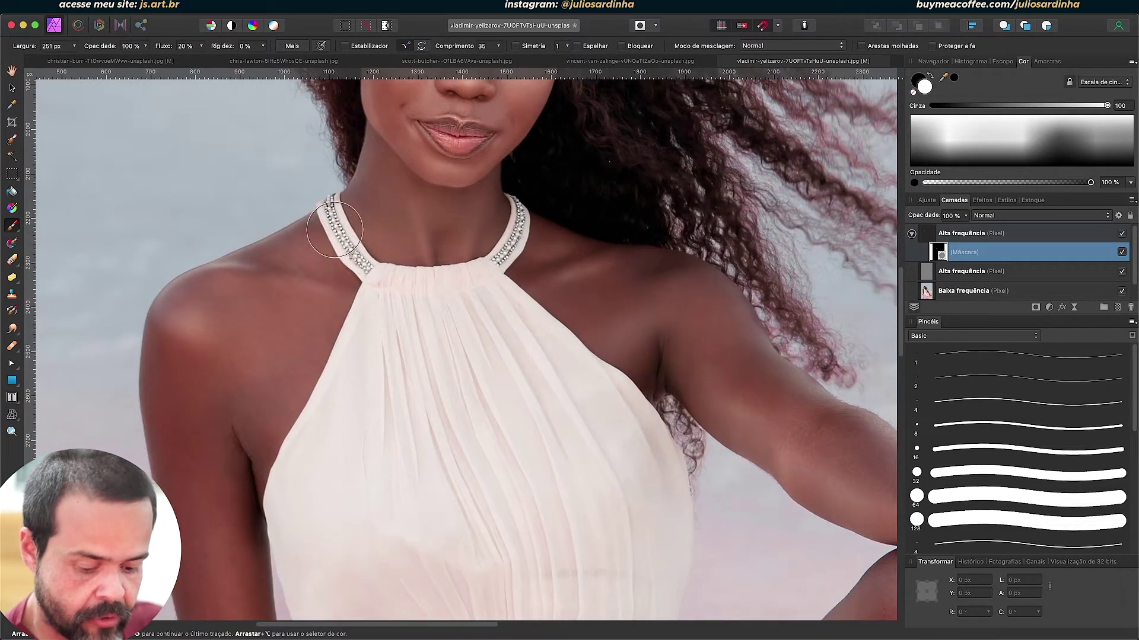
pyautogui.press('super+plus')
pyautogui.moveTo(295, 180); pyautogui.dragTo(326, 213)
pyautogui.moveTo(503, 210); pyautogui.dragTo(537, 196)
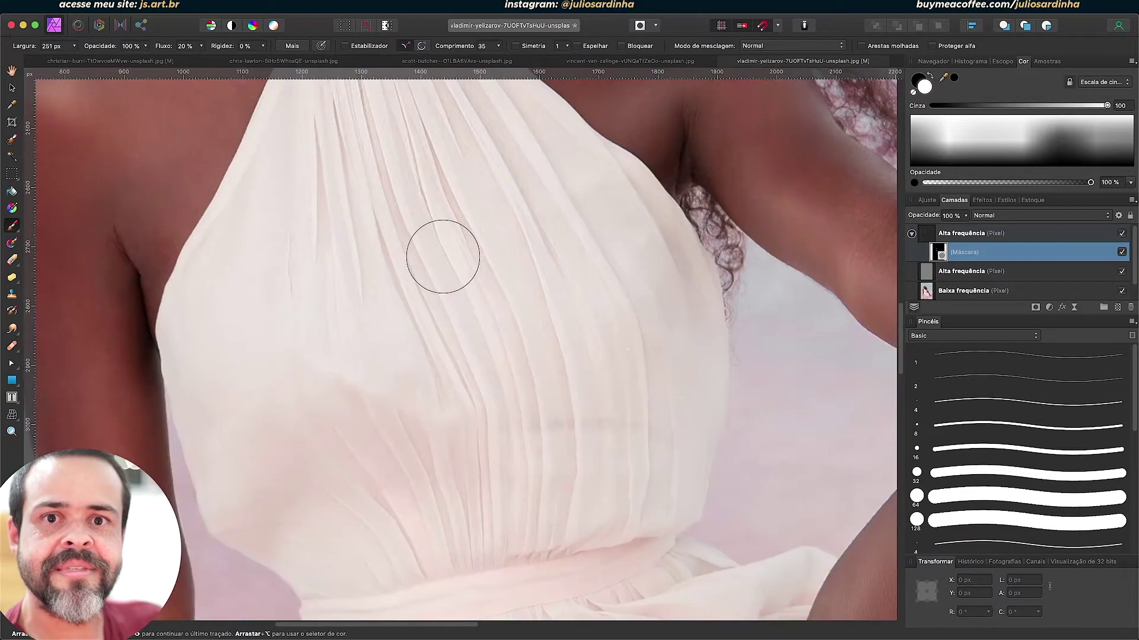
# Paint white on the mask over the pleats and folds of the white dress
pyautogui.moveTo(419, 158); pyautogui.dragTo(440, 228)
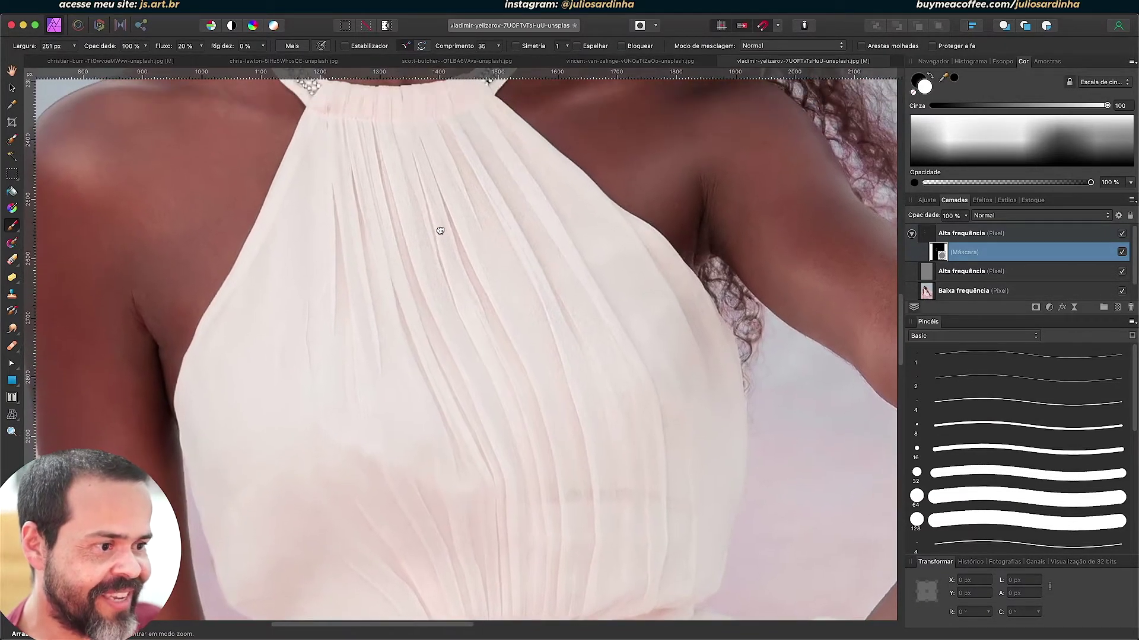
pyautogui.moveTo(502, 489)
pyautogui.mouseDown()
pyautogui.moveTo(460, 154)
pyautogui.moveTo(446, 129)
pyautogui.mouseUp()
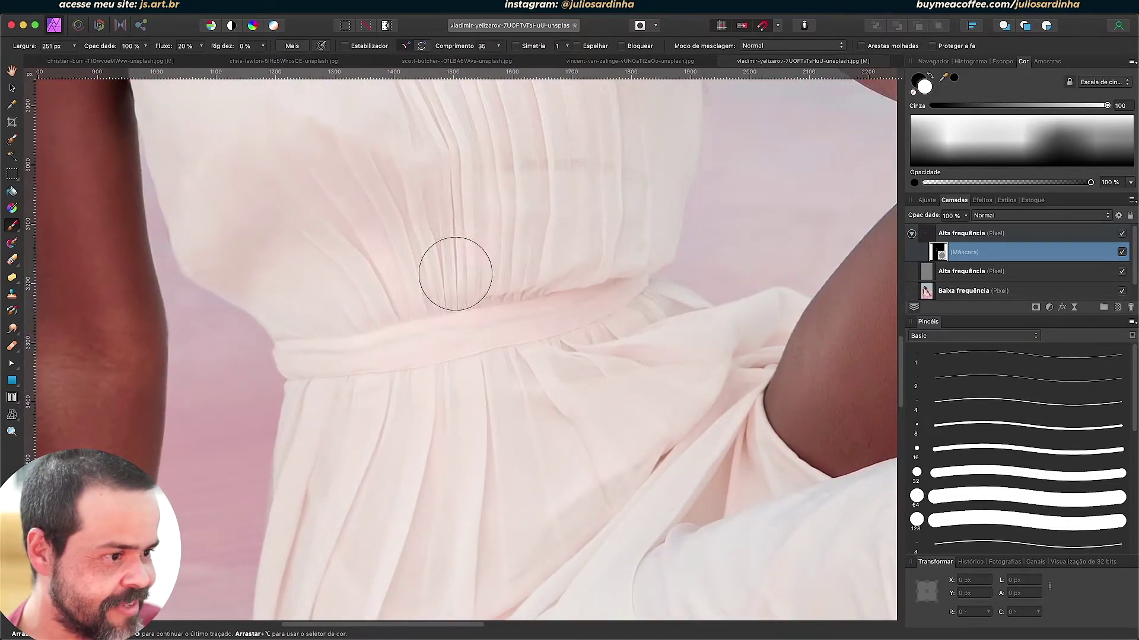
pyautogui.hscroll(2, 385, 273)
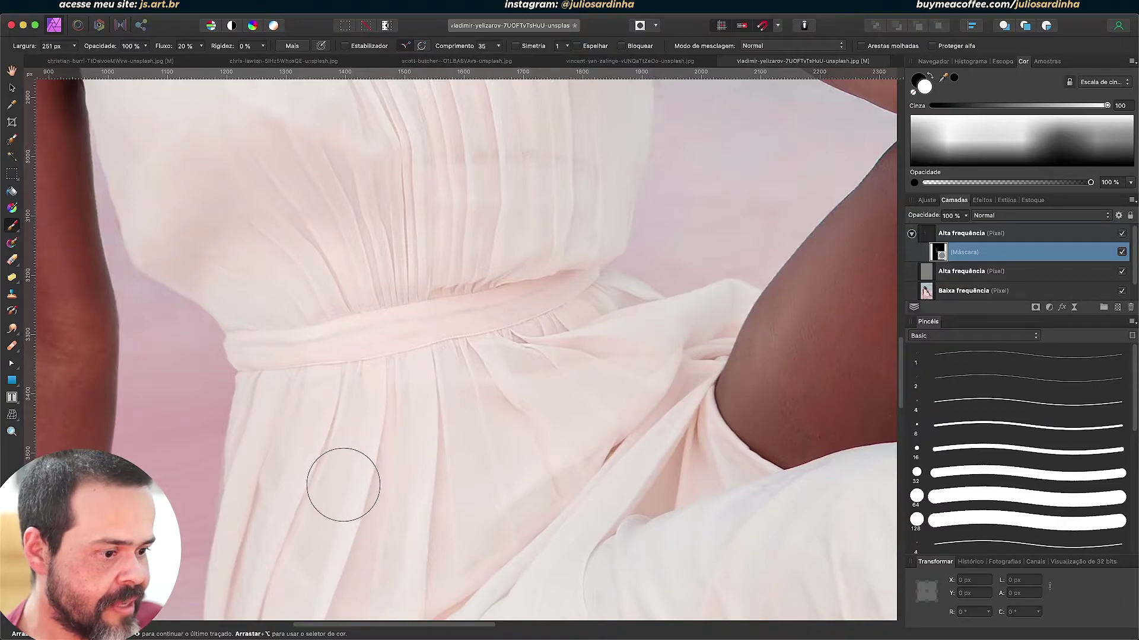
pyautogui.hscroll(10, 415, 204)
pyautogui.scroll(-4, 415, 204)
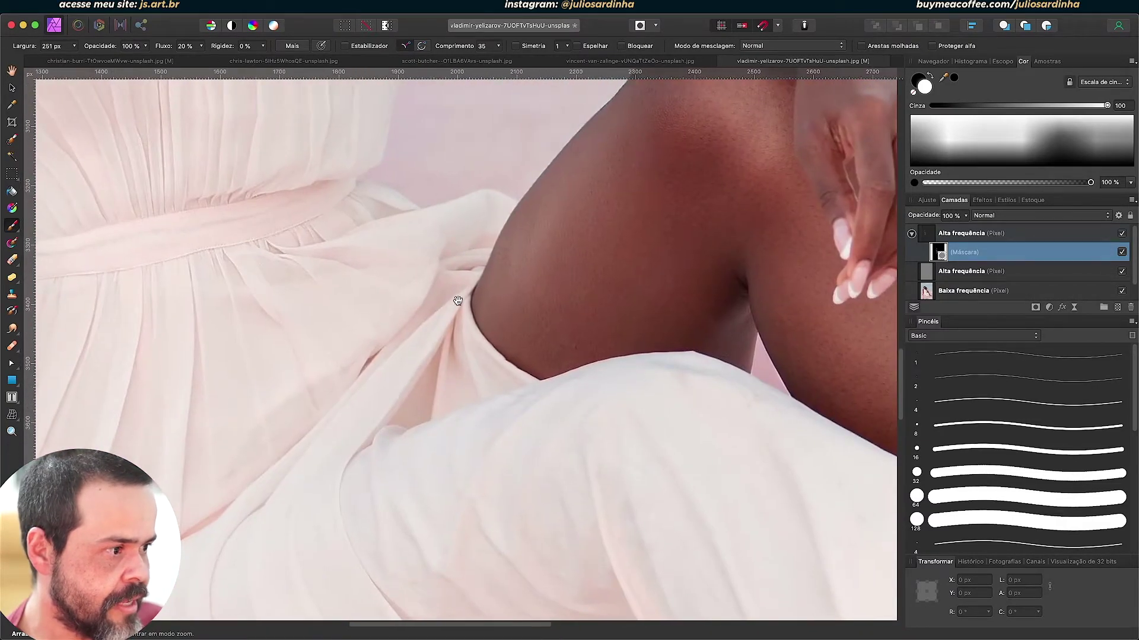
# Paint white on the mask over the woman's hand resting on the knee
pyautogui.moveTo(458, 301); pyautogui.dragTo(154, 401)
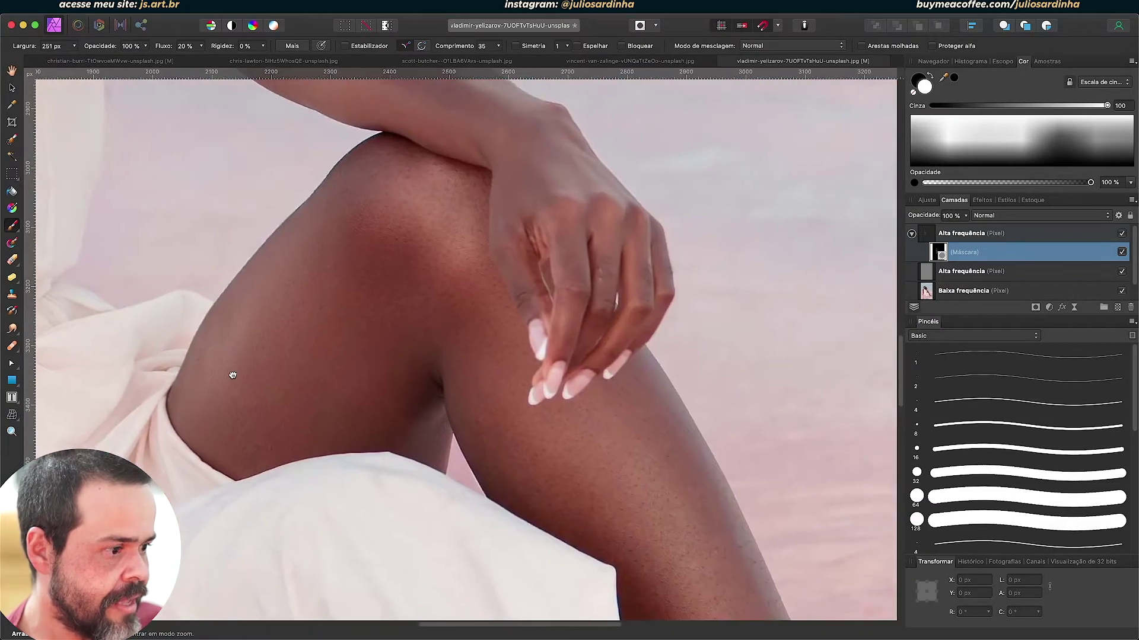
pyautogui.moveTo(214, 229); pyautogui.dragTo(491, 445)
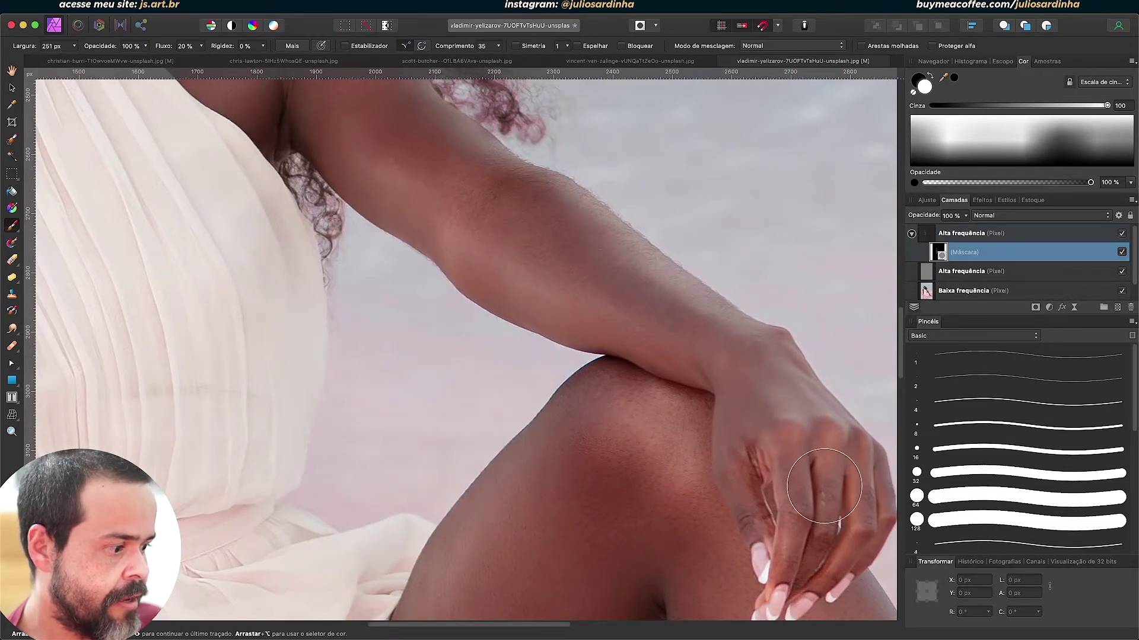
pyautogui.moveTo(361, 316); pyautogui.dragTo(521, 526)
# Paint white on the mask over the woman's curly hair around the face
pyautogui.moveTo(308, 257)
pyautogui.mouseDown()
pyautogui.moveTo(407, 453)
pyautogui.moveTo(520, 604)
pyautogui.mouseUp()
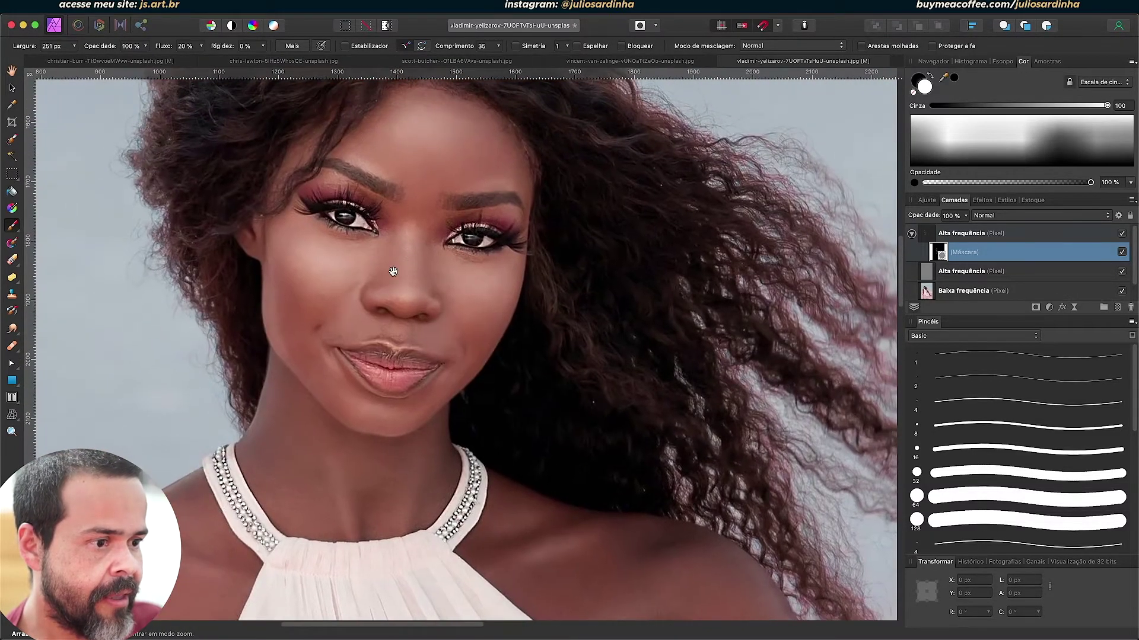
pyautogui.moveTo(402, 248); pyautogui.dragTo(461, 439)
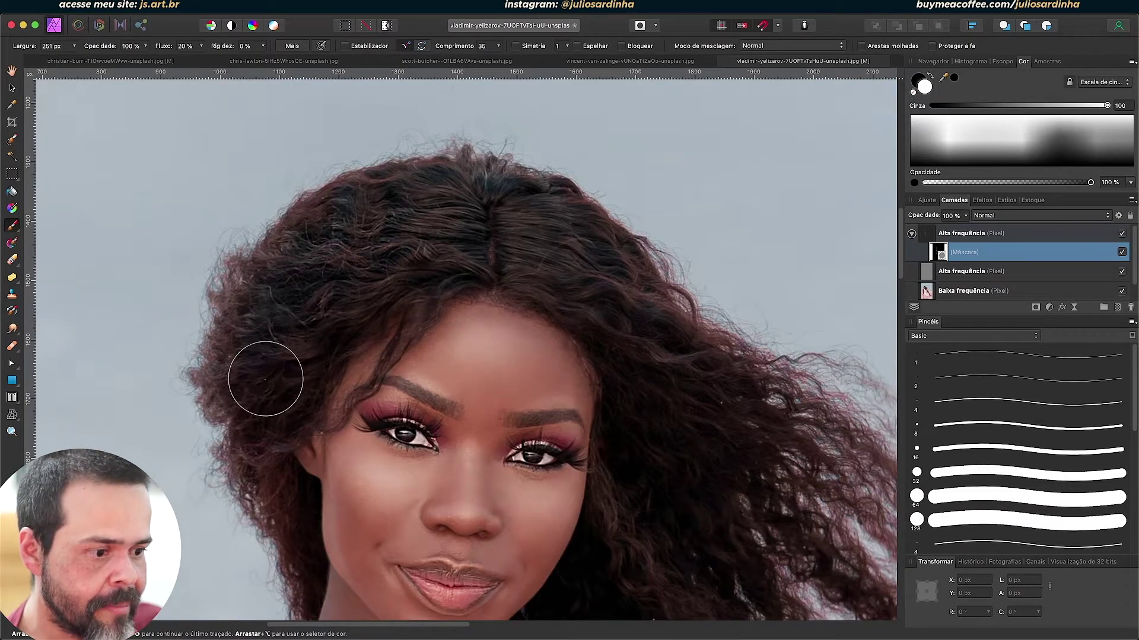
pyautogui.moveTo(267, 409); pyautogui.dragTo(142, 270)
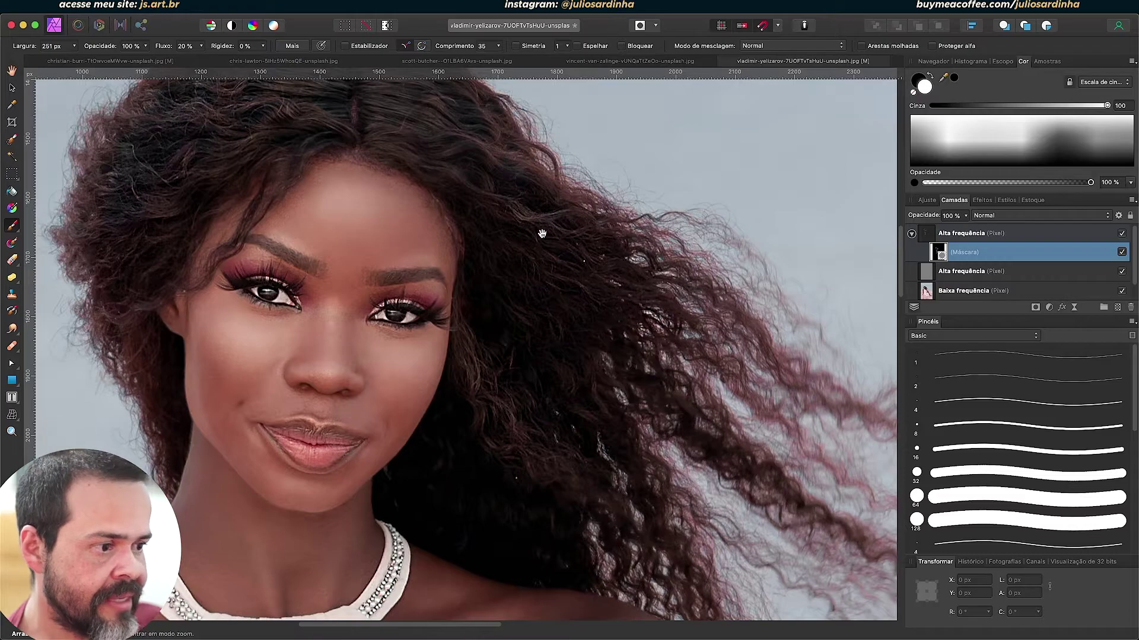
pyautogui.hscroll(-5, 656, 317)
pyautogui.scroll(3, 655, 317)
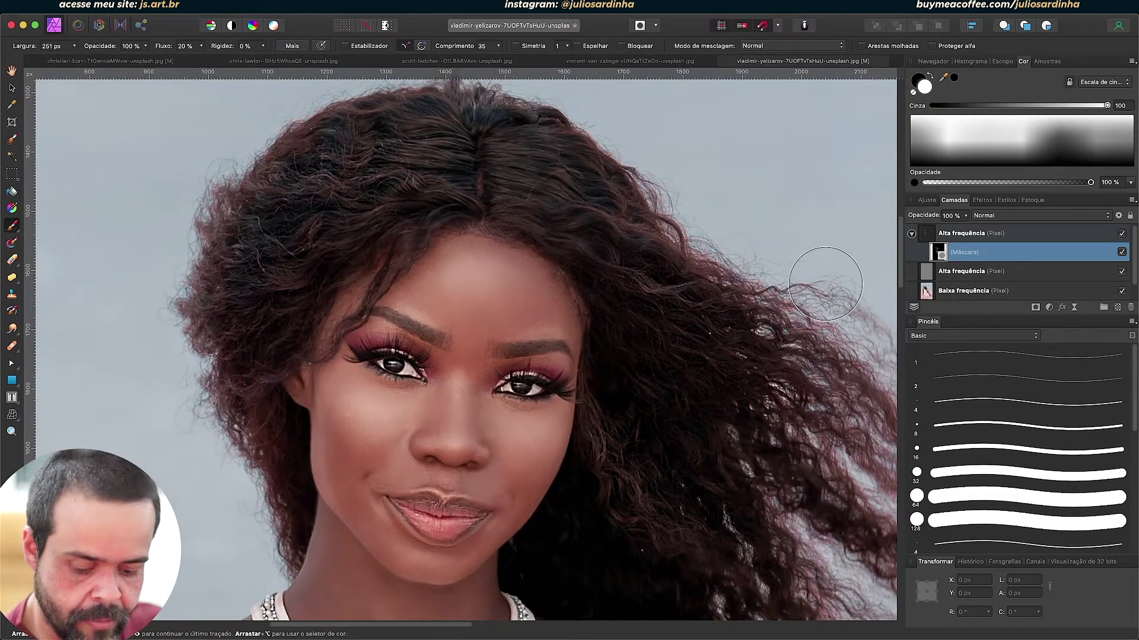
# Toggle the visibility of the masked Alta frequência layer to compare the portrait with and without the selective sharpening
pyautogui.click(1121, 234)
pyautogui.click(1121, 235)
pyautogui.click(1121, 234)
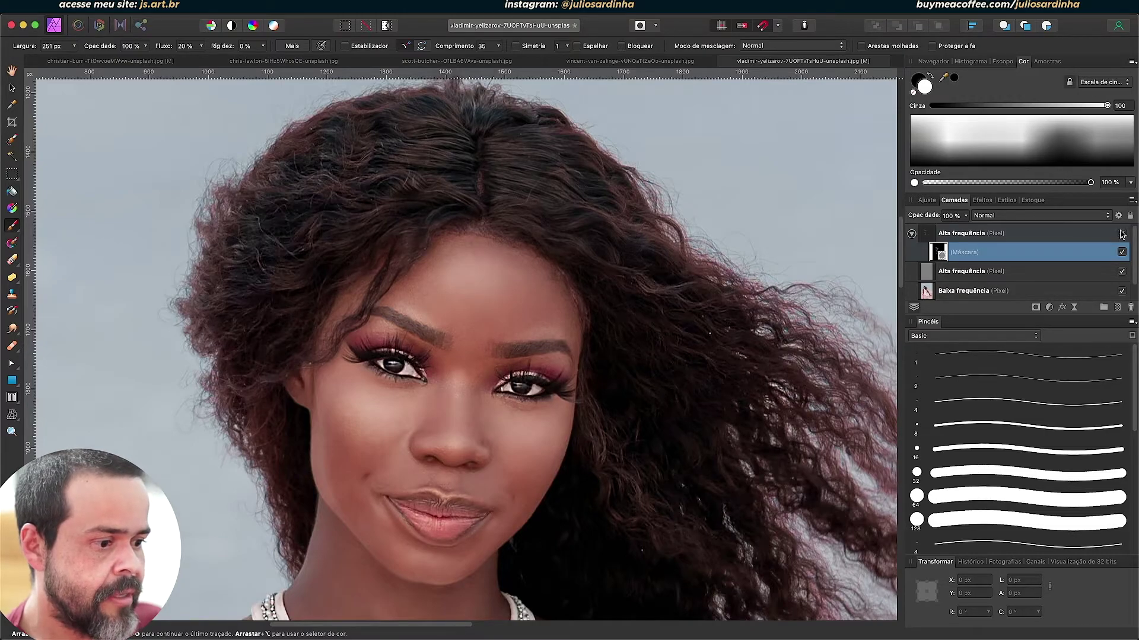
pyautogui.click(1121, 234)
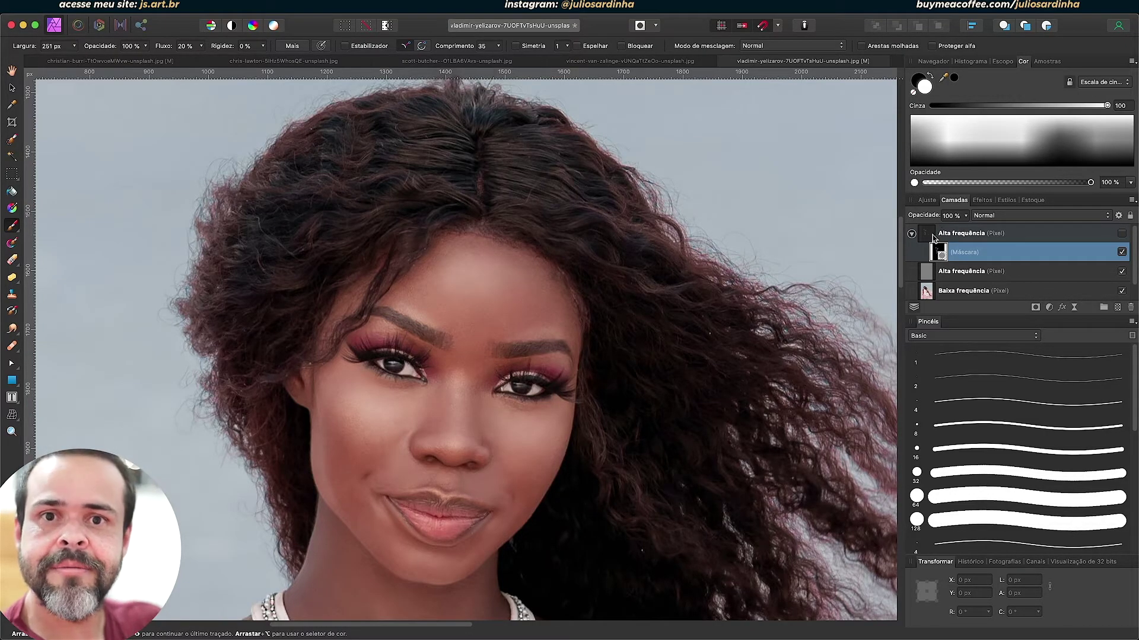
# Show the masked Alta frequência layer again and duplicate it with its mask
pyautogui.click(994, 234)
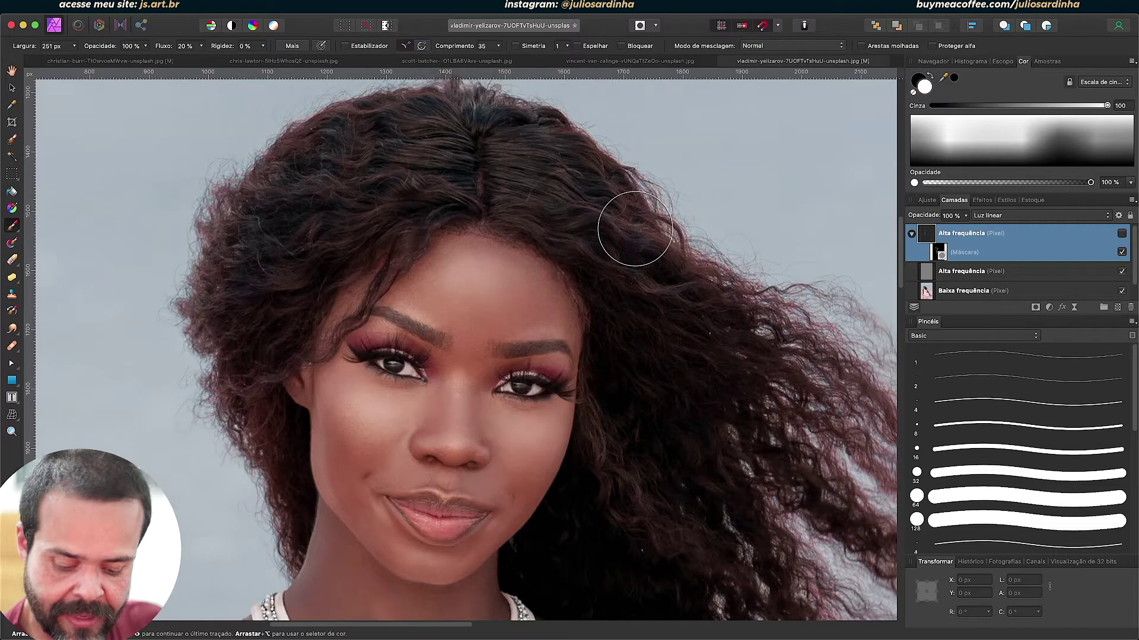
pyautogui.click(1121, 234)
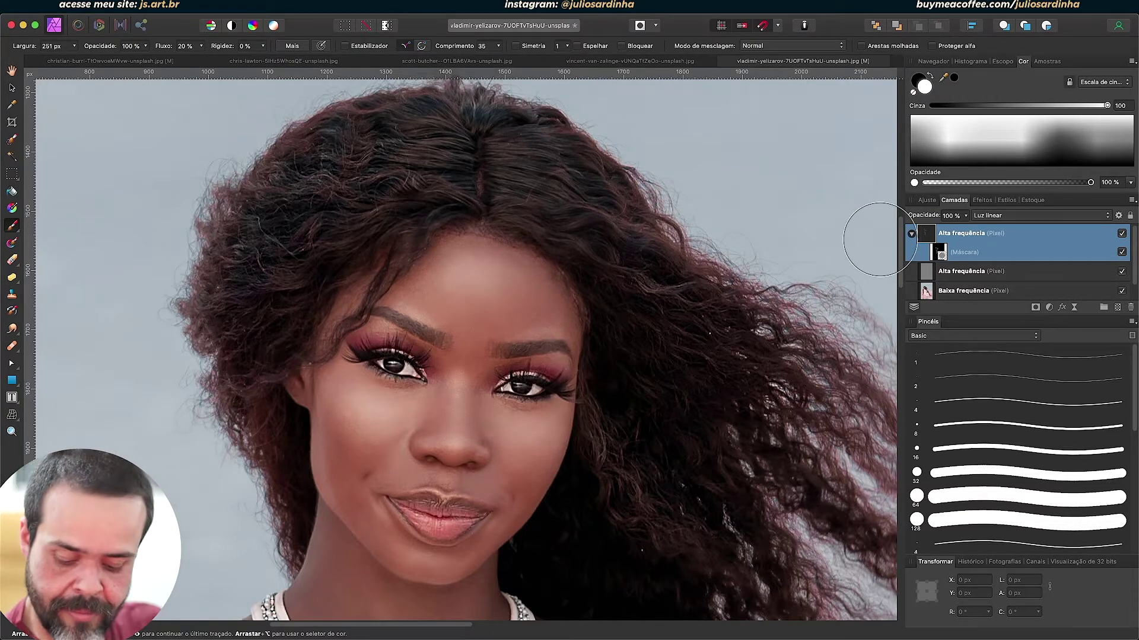
pyautogui.press('super+j')
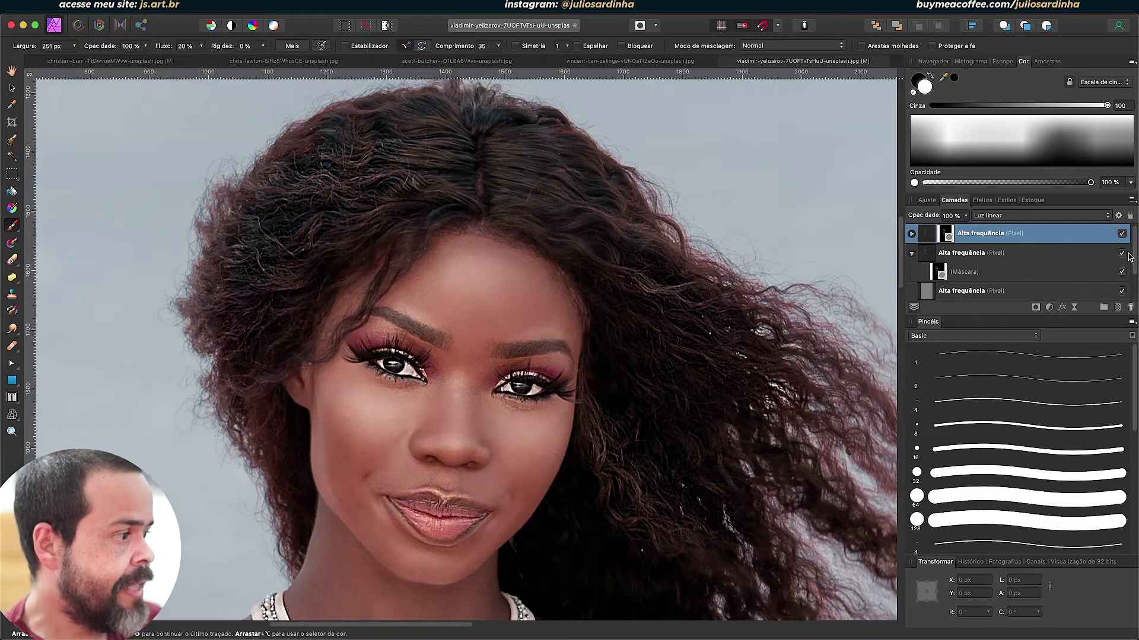
# Delete the mask from the lower of the two masked Alta frequência layers
pyautogui.click(984, 255)
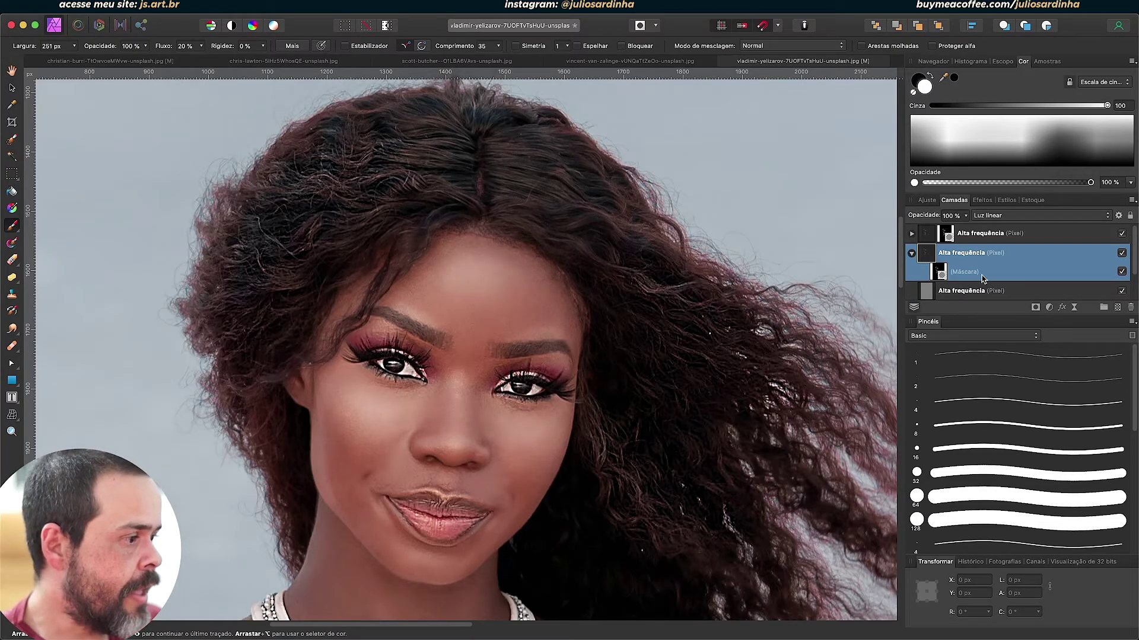
pyautogui.click(938, 273)
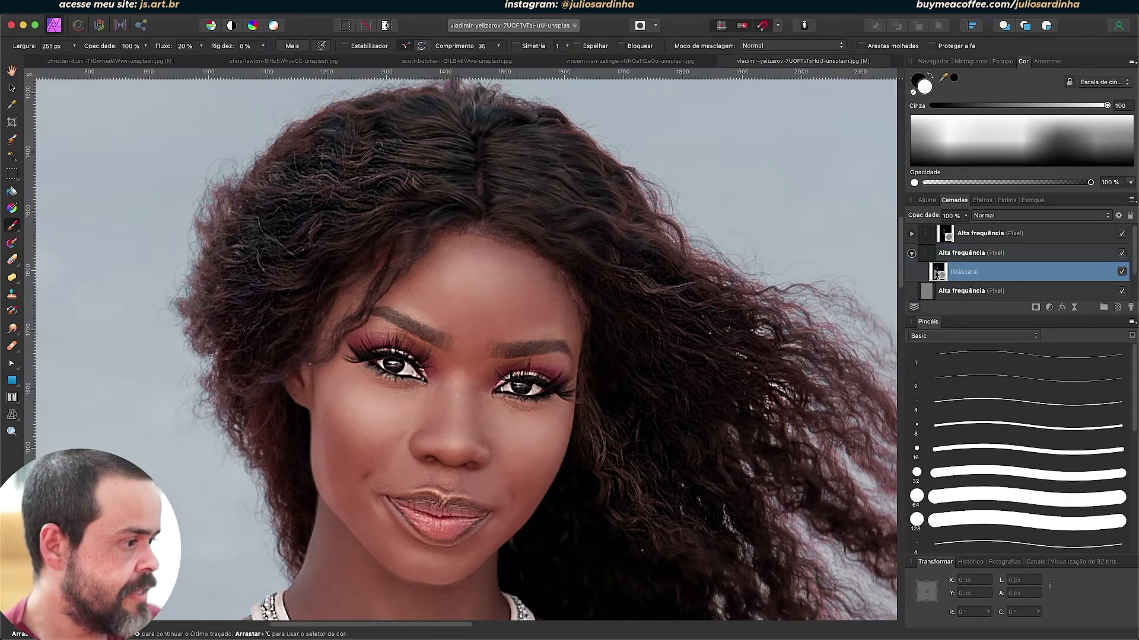
pyautogui.press('Delete')
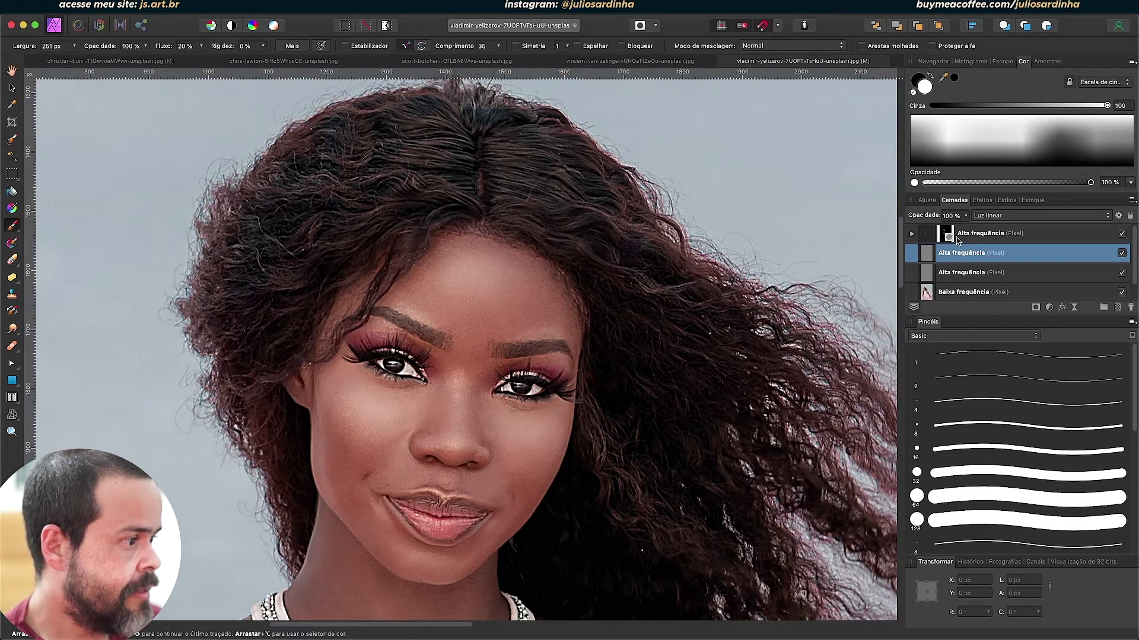
# Set the unmasked Alta frequência copy's opacity to 50% and check its effect by toggling its visibility
pyautogui.moveTo(961, 217); pyautogui.dragTo(894, 211)
pyautogui.write('50')
pyautogui.press('Return')
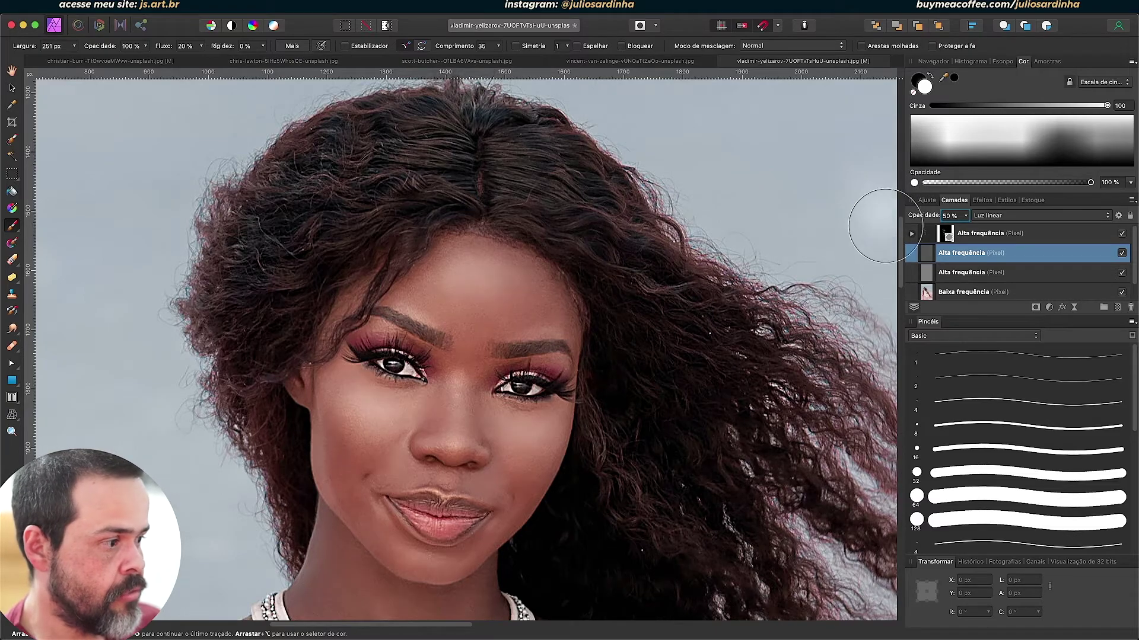
pyautogui.click(1122, 253)
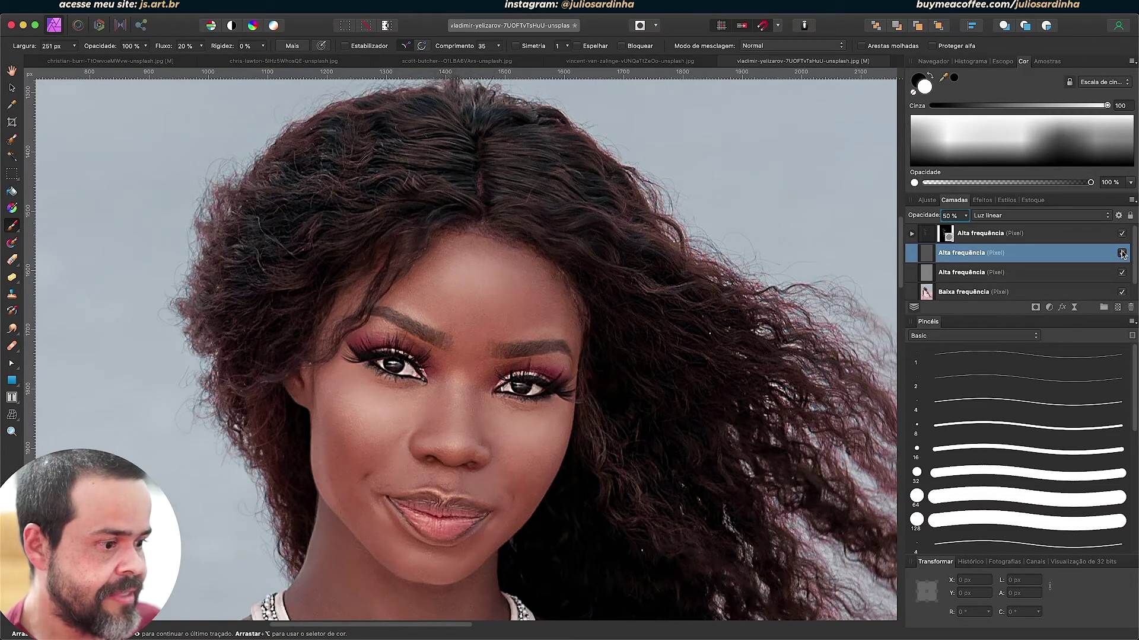
# Compare the portrait with and without the topmost masked Alta frequência layer, and set that layer's opacity to 60%
pyautogui.click(989, 236)
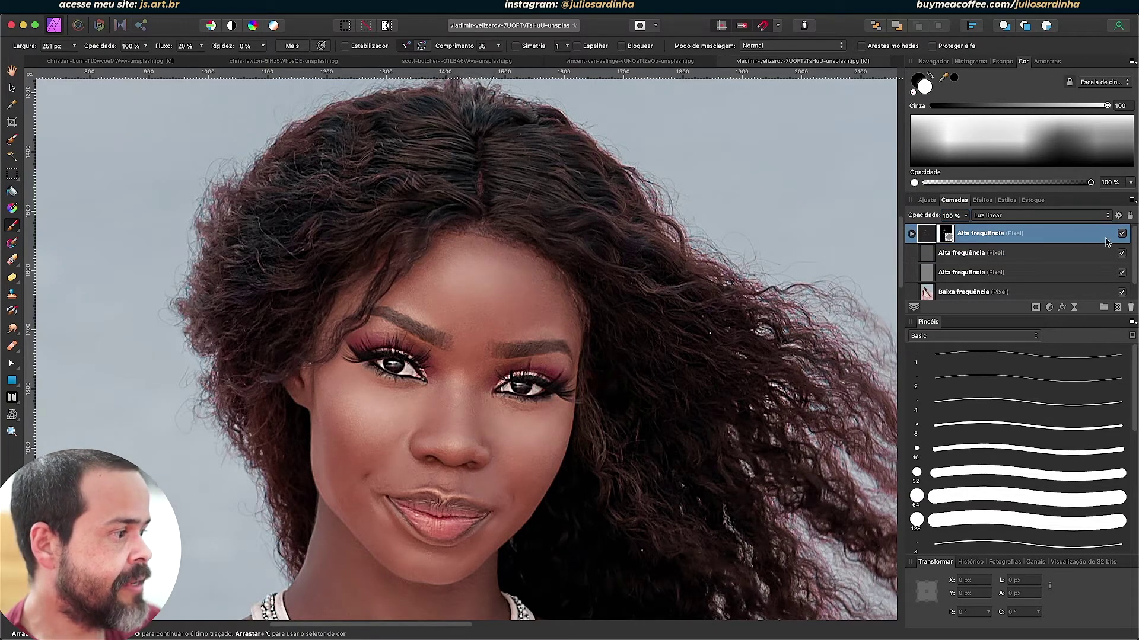
pyautogui.click(1122, 233)
pyautogui.click(1122, 233)
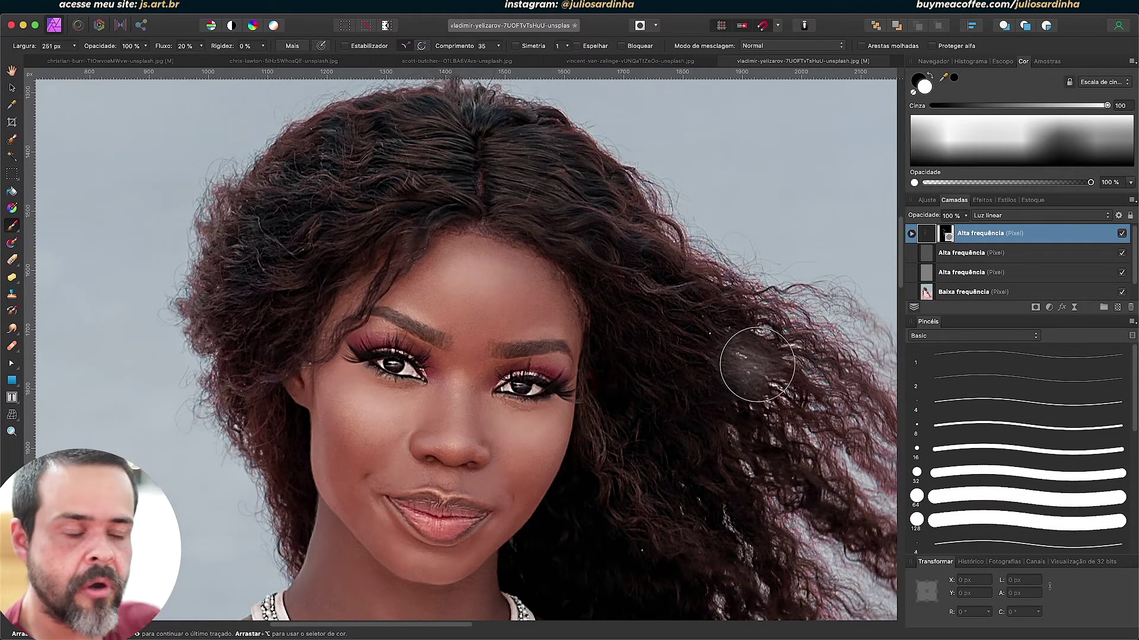
pyautogui.click(957, 215)
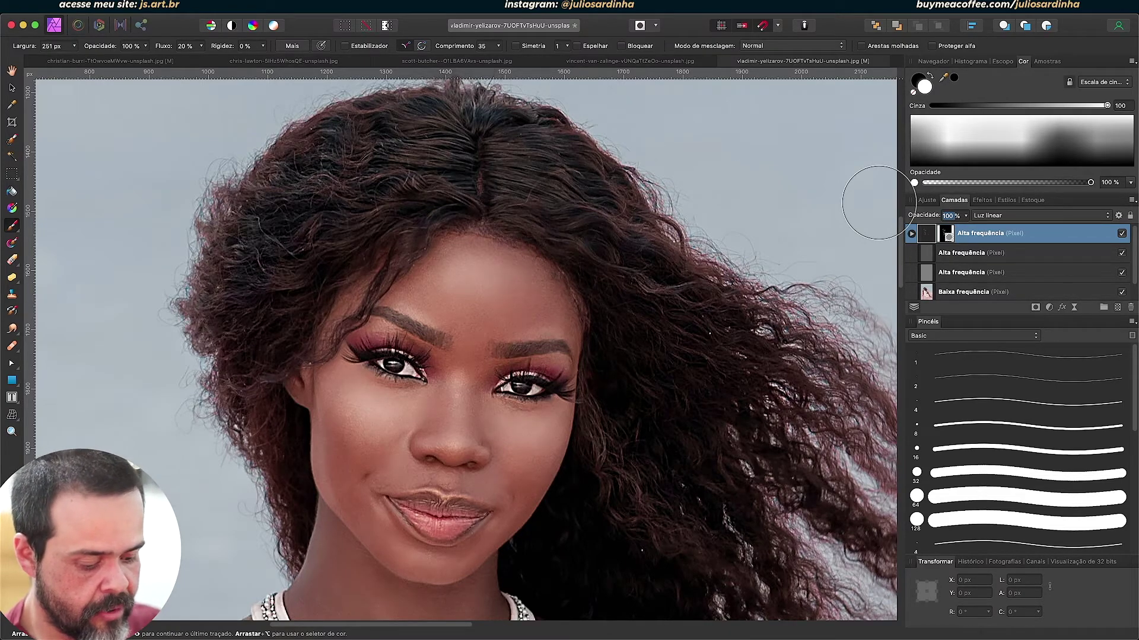
pyautogui.write('60')
pyautogui.press('Return')
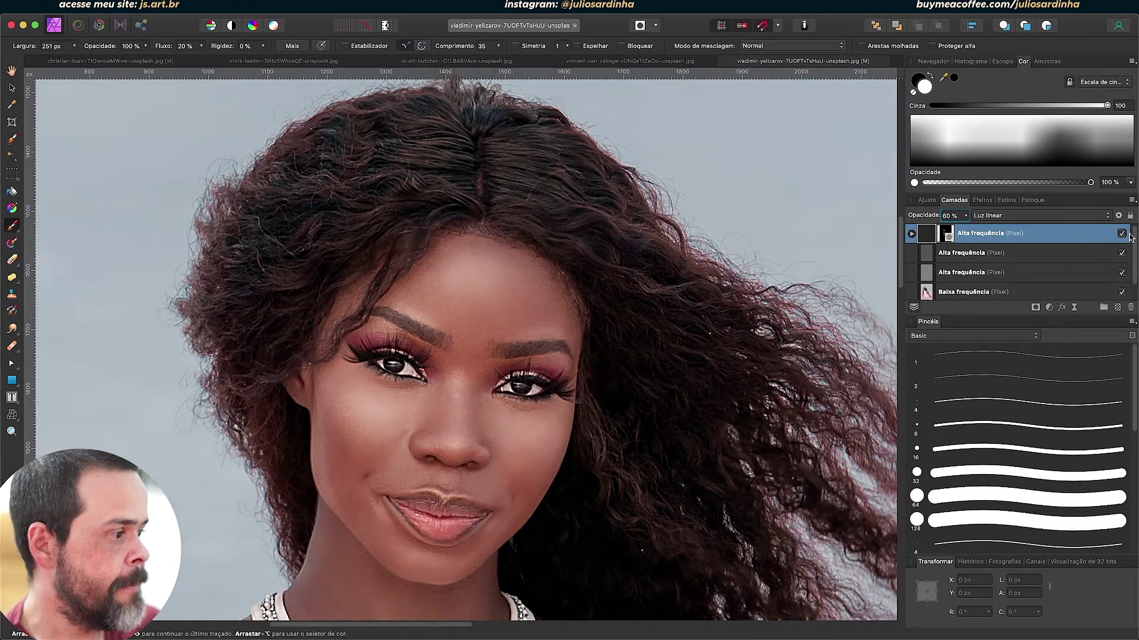